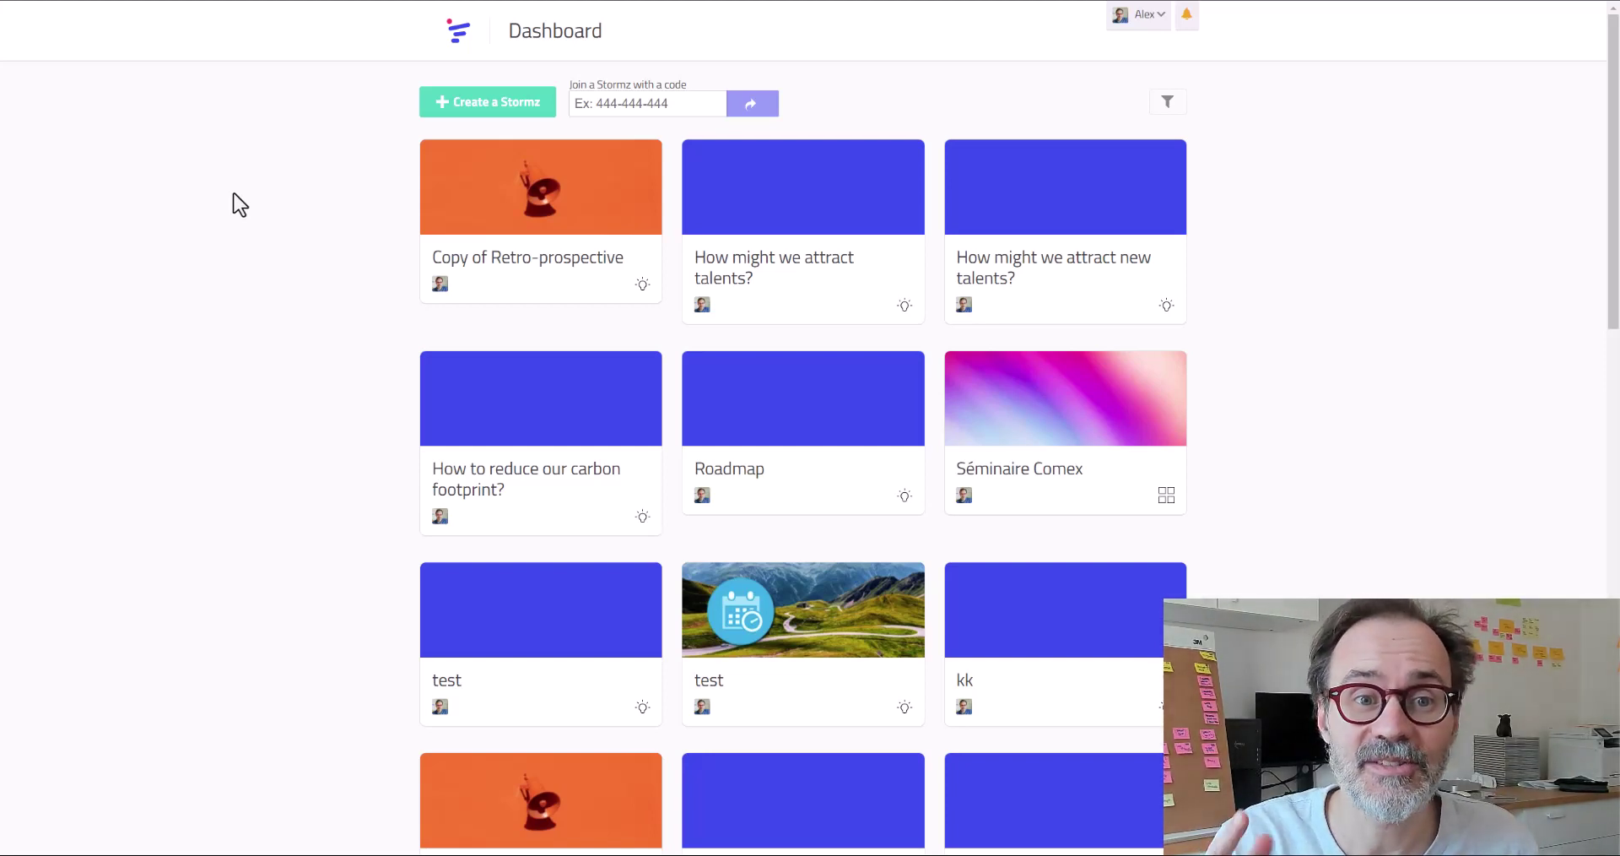
Create a new v2 workshop titled "How might we attract new talents?"
left_click(505, 108)
left_click(562, 246)
left_click(664, 176)
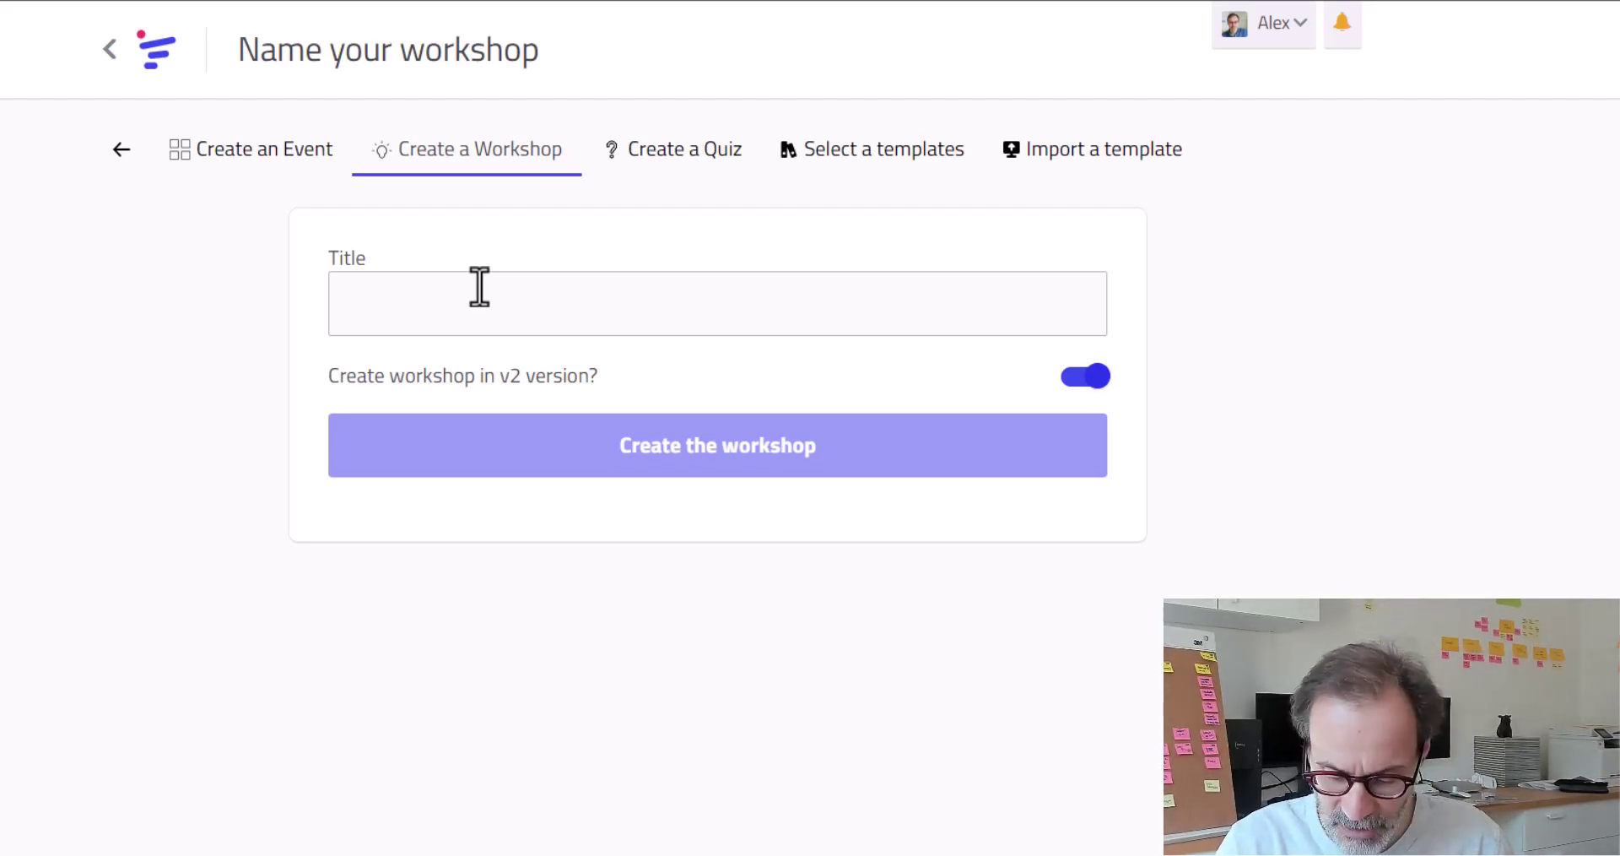
type("How might we attract new talents")
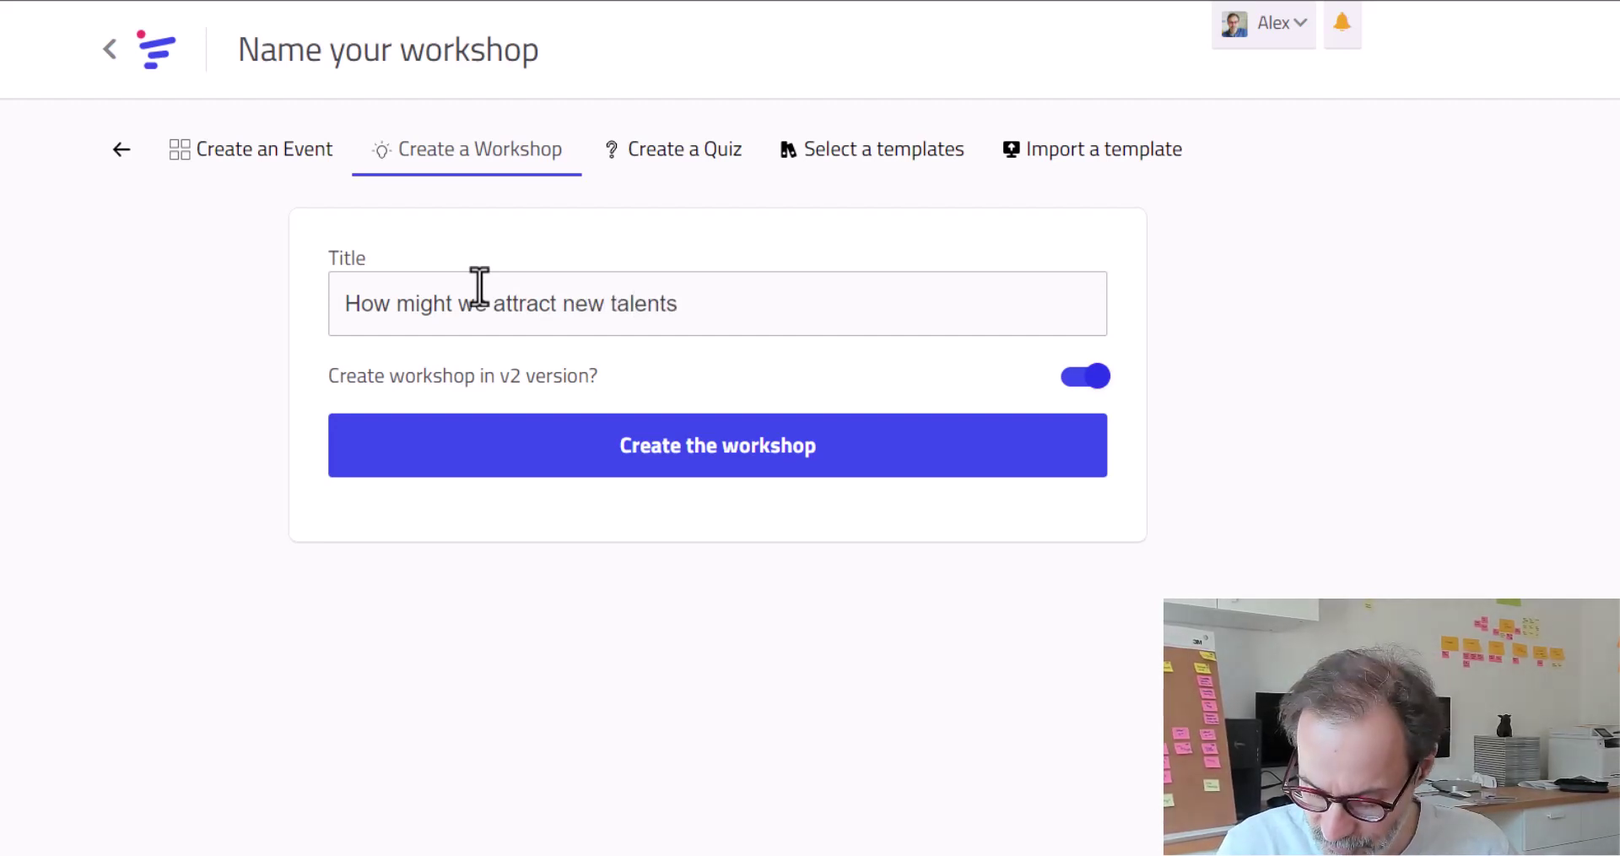
type("?")
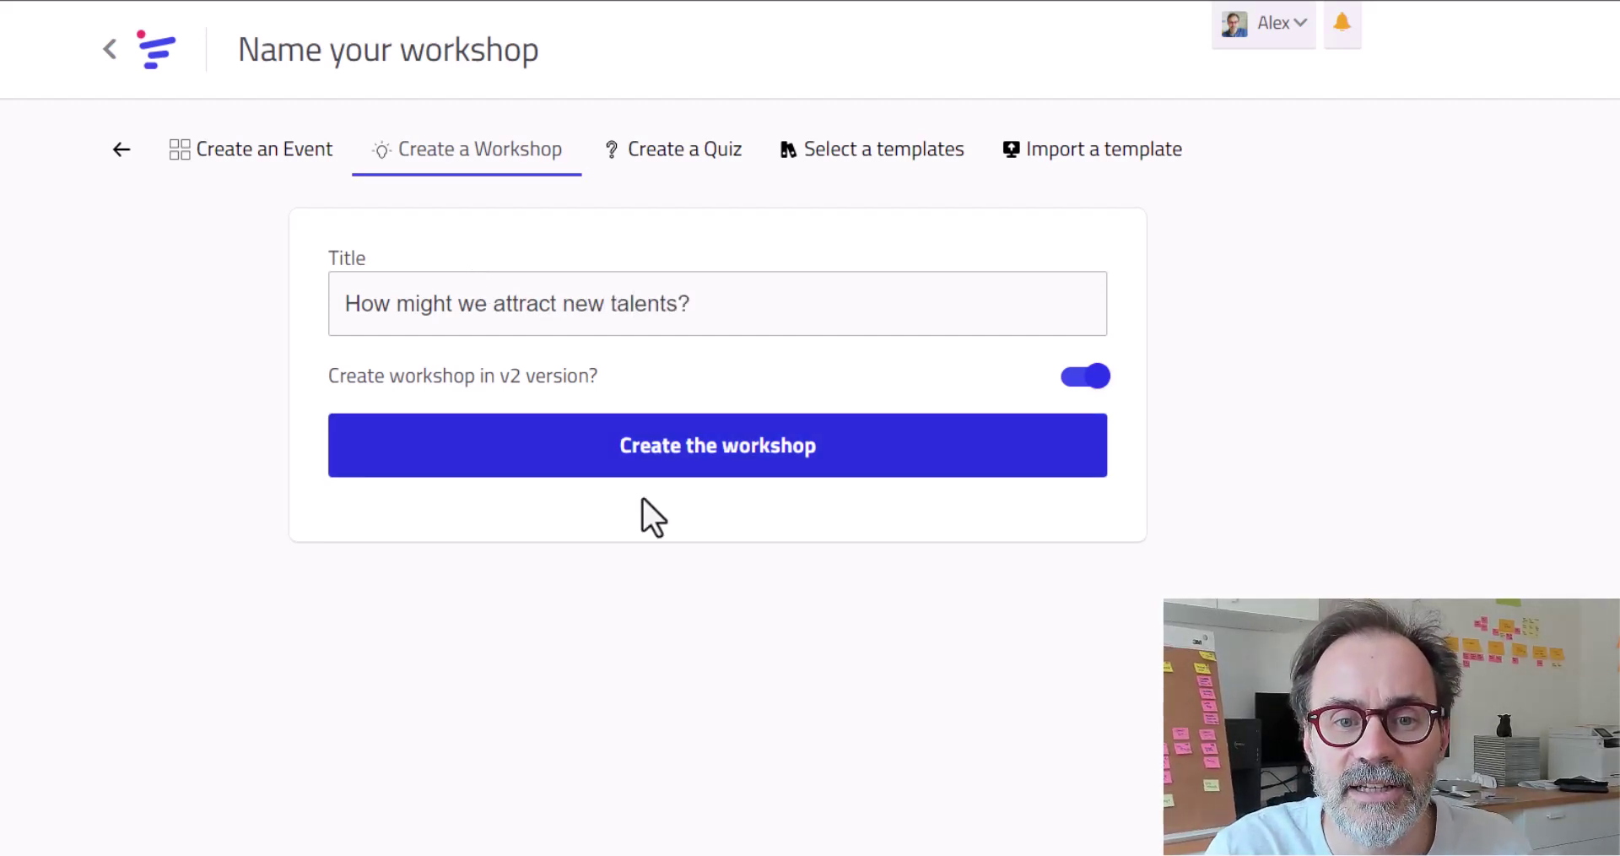
left_click(621, 469)
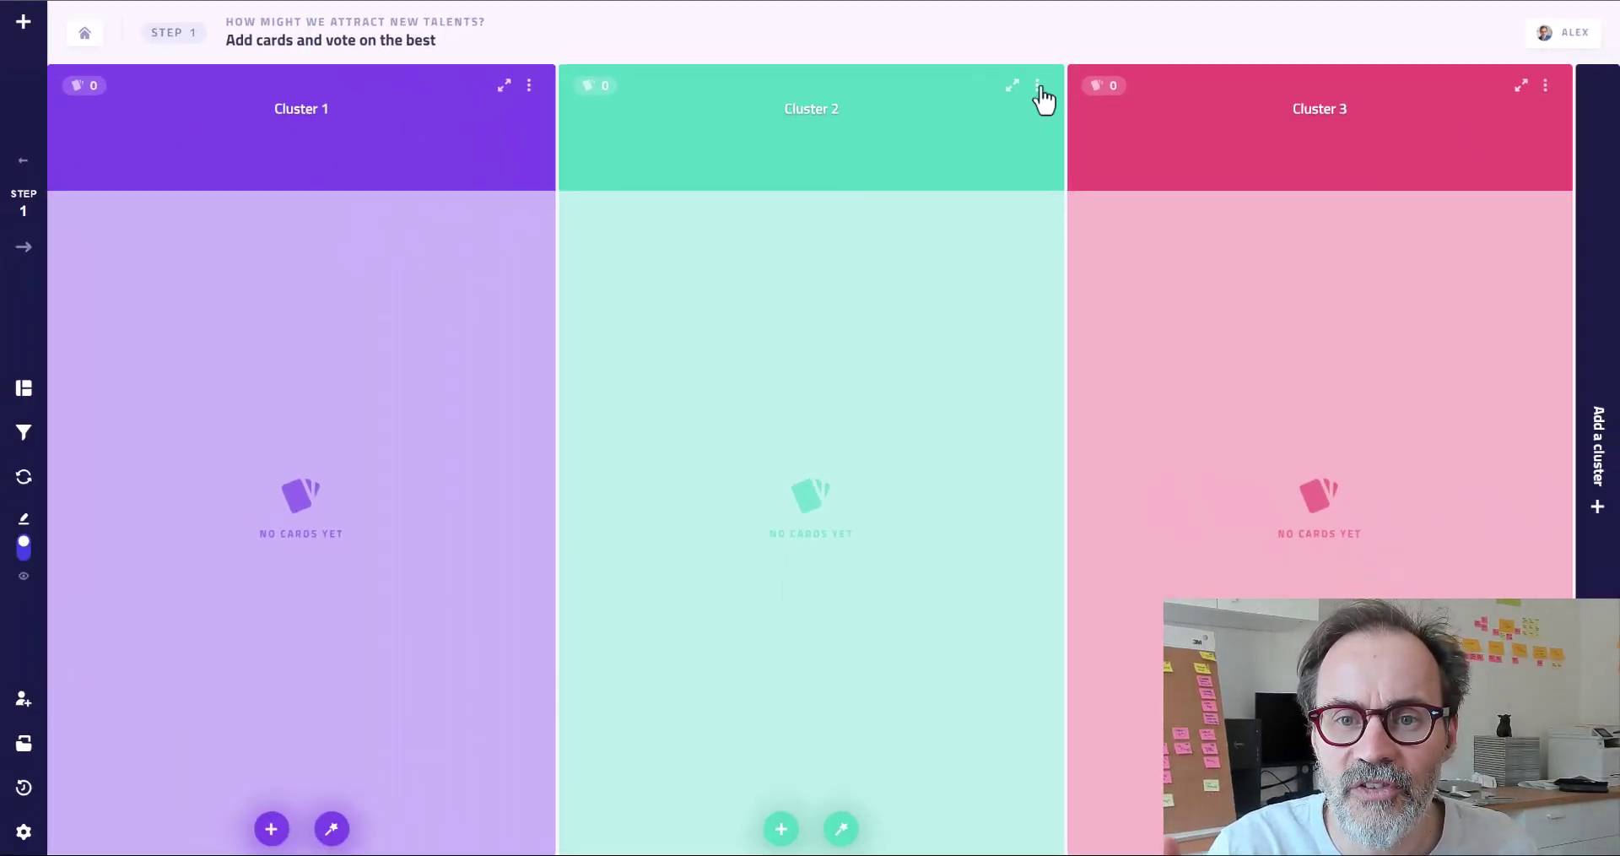
Delete the Cluster 2 and Cluster 3 columns from the workshop board
left_click(1038, 86)
left_click(928, 275)
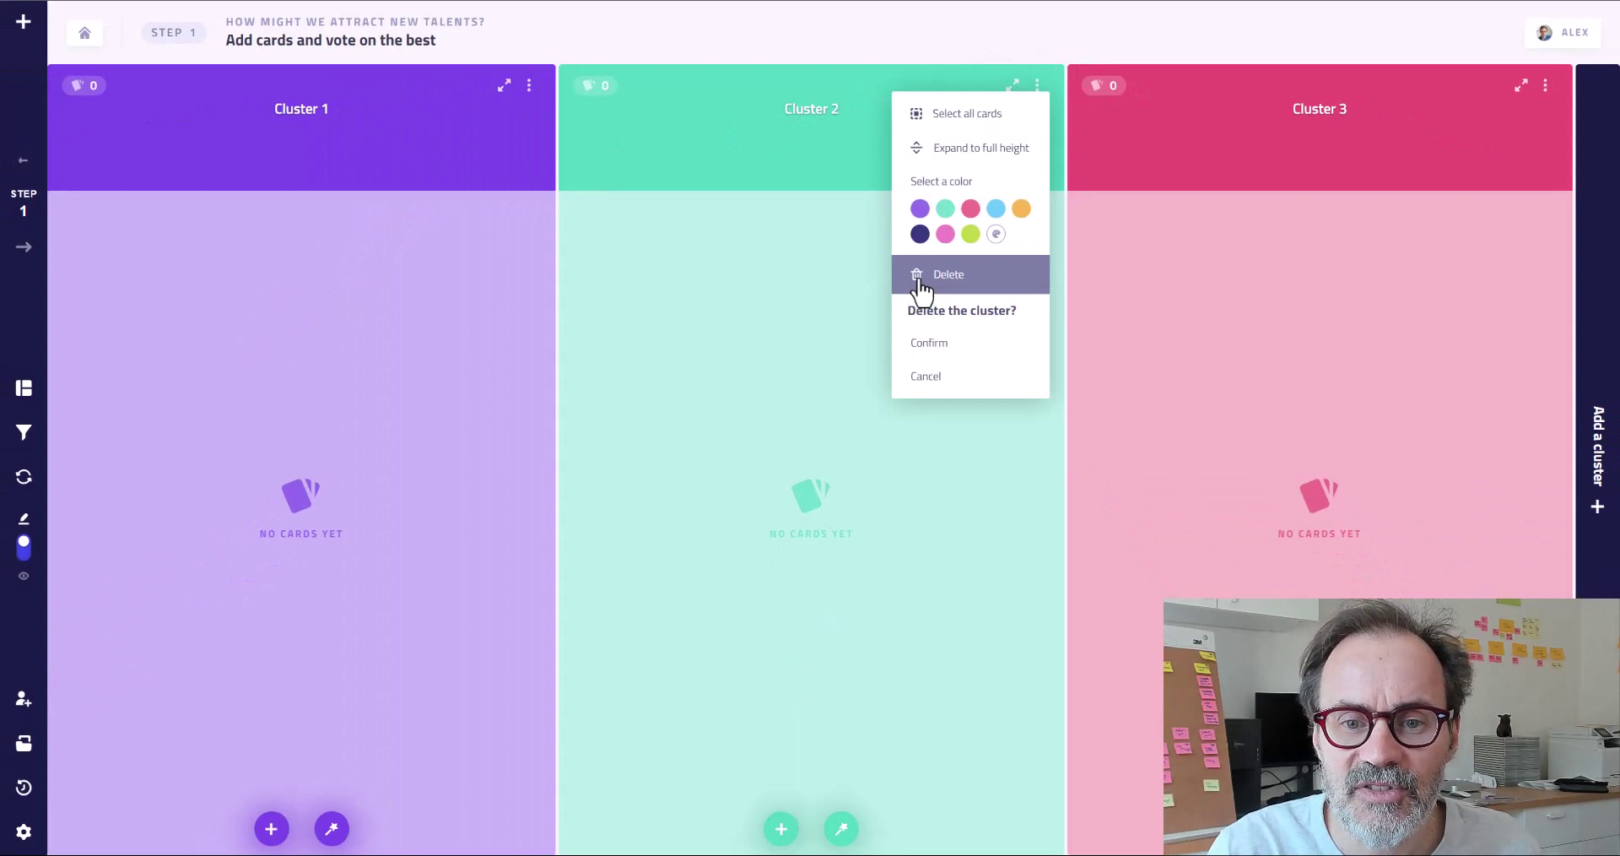
left_click(939, 344)
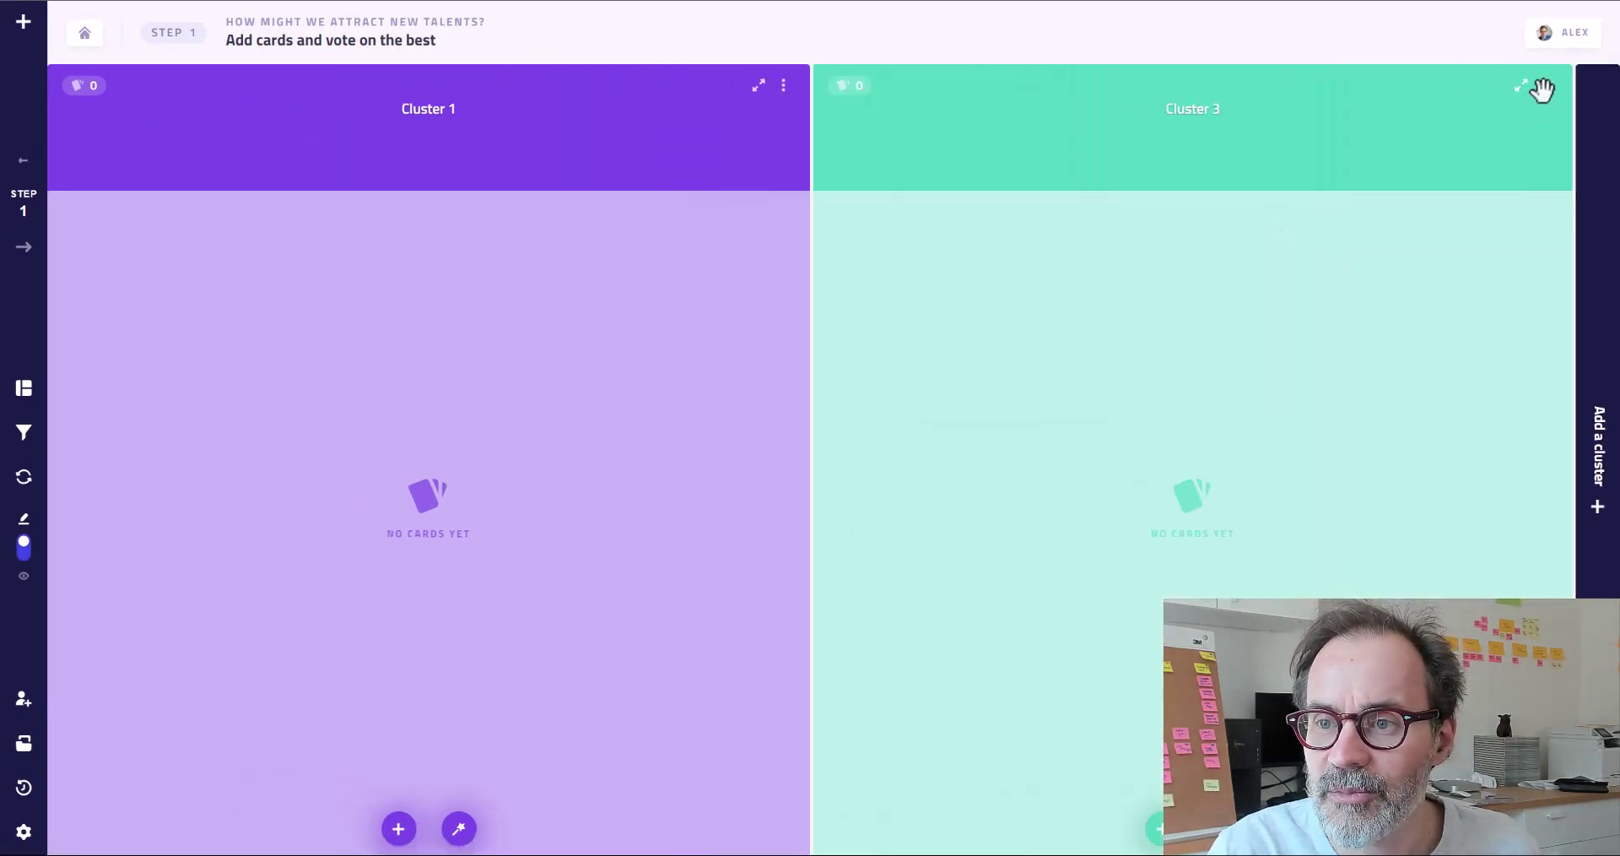
left_click(1546, 86)
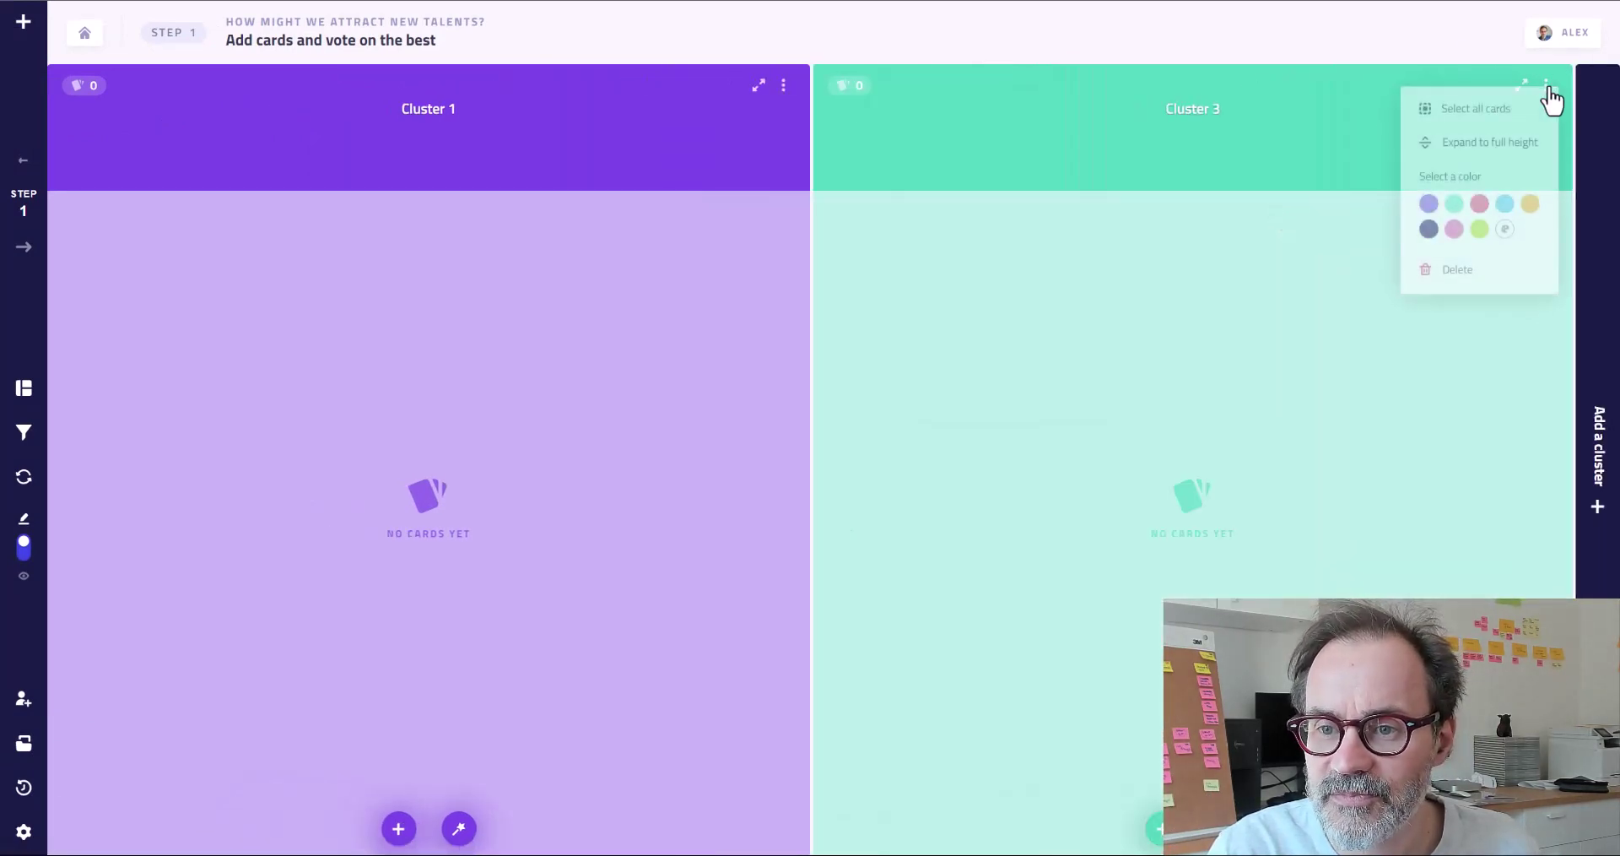
left_click(1459, 275)
left_click(1436, 346)
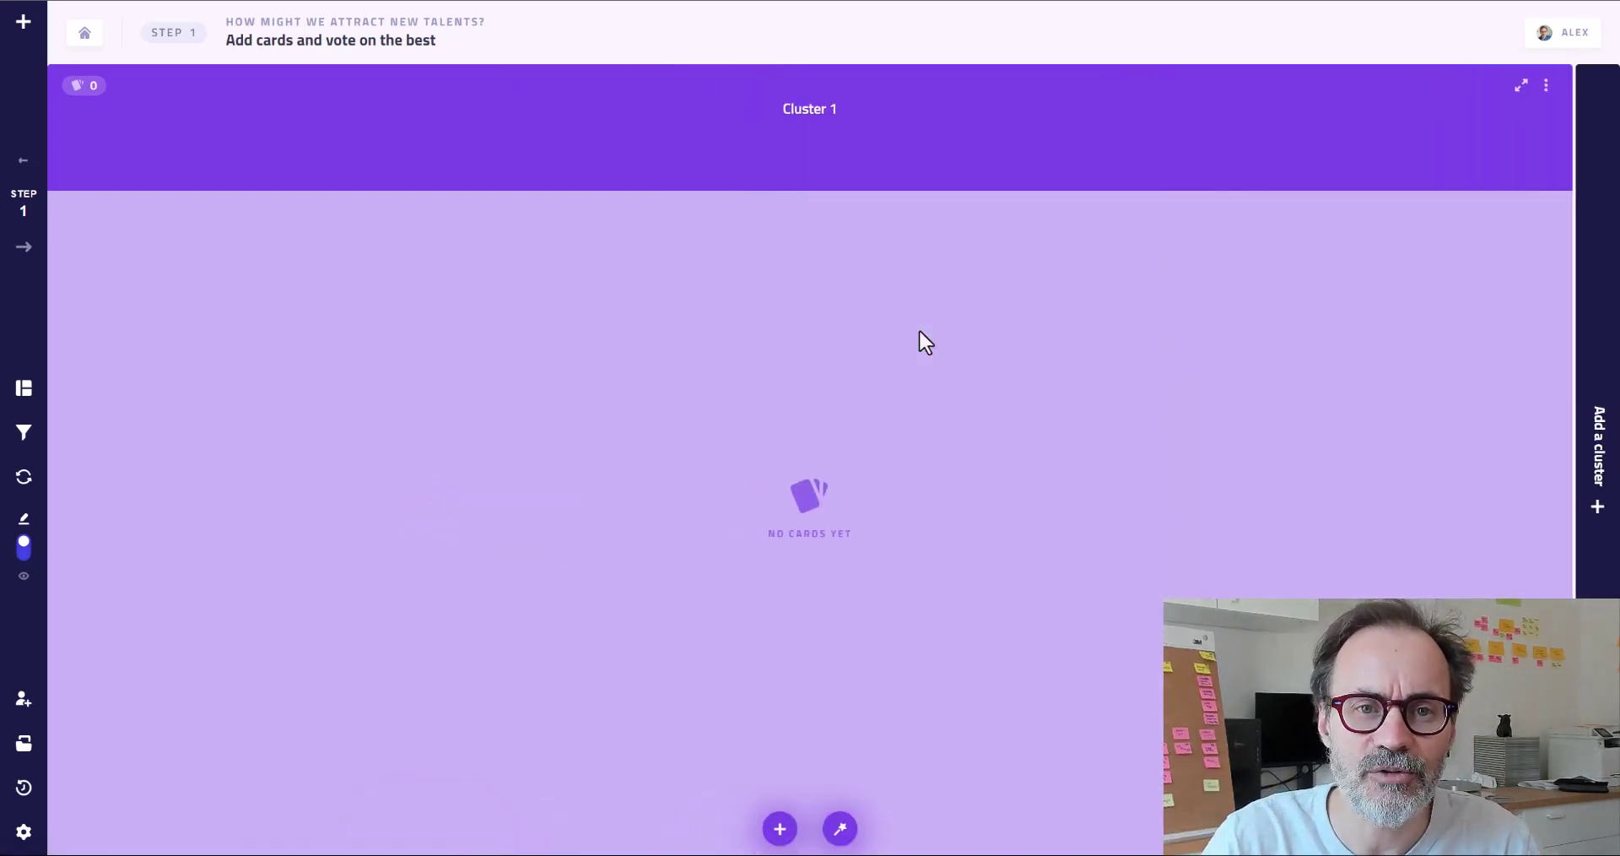
Rename Cluster 1 as "All ideas" and save the cluster
left_click(814, 125)
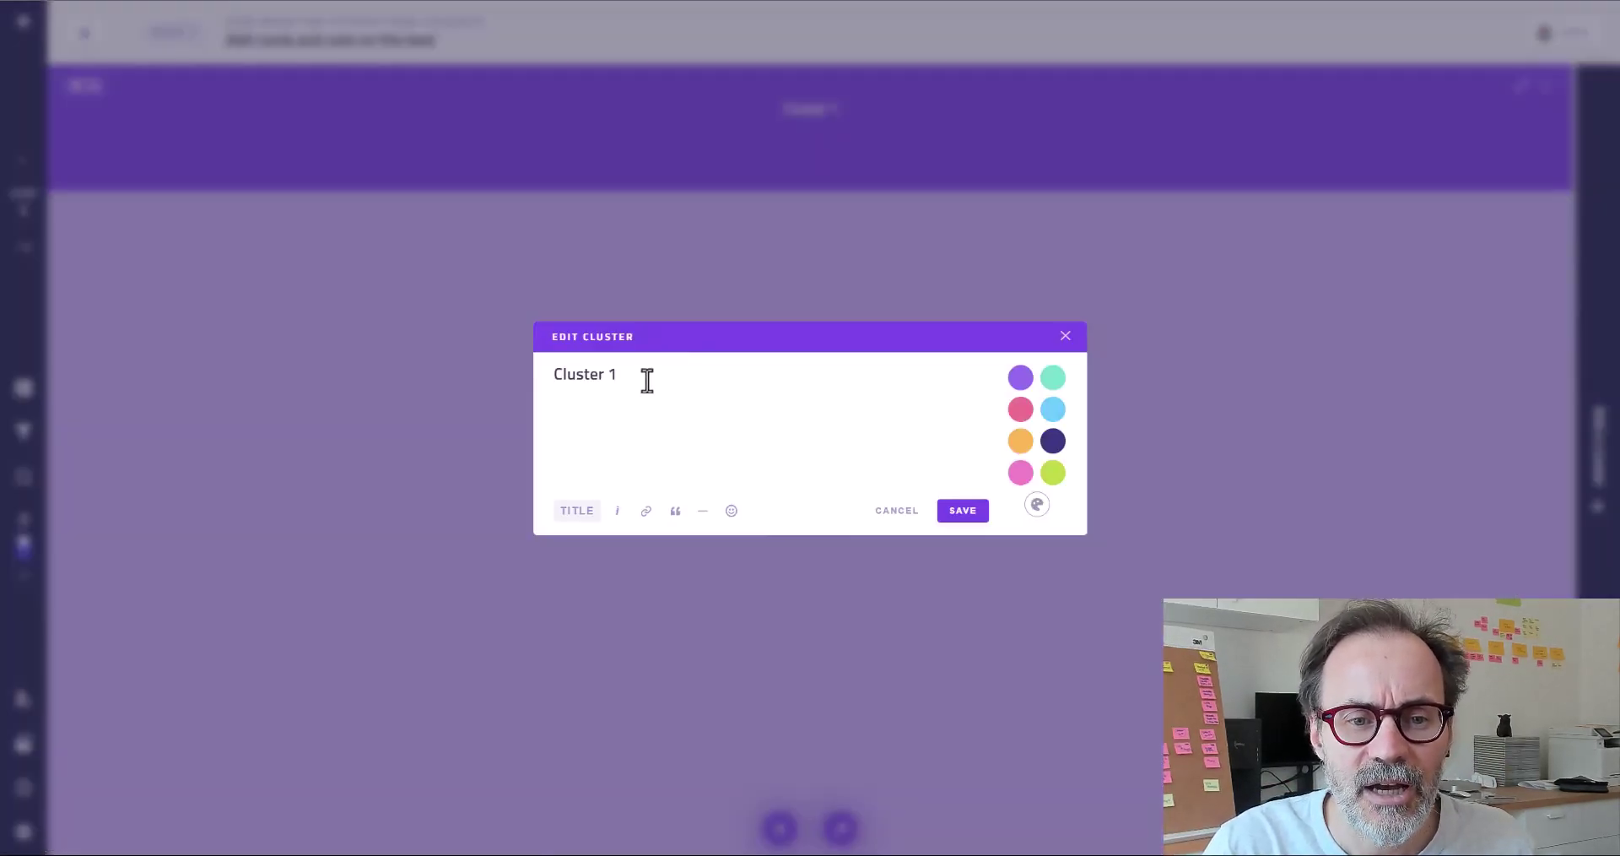
left_click_drag(648, 377, 562, 364)
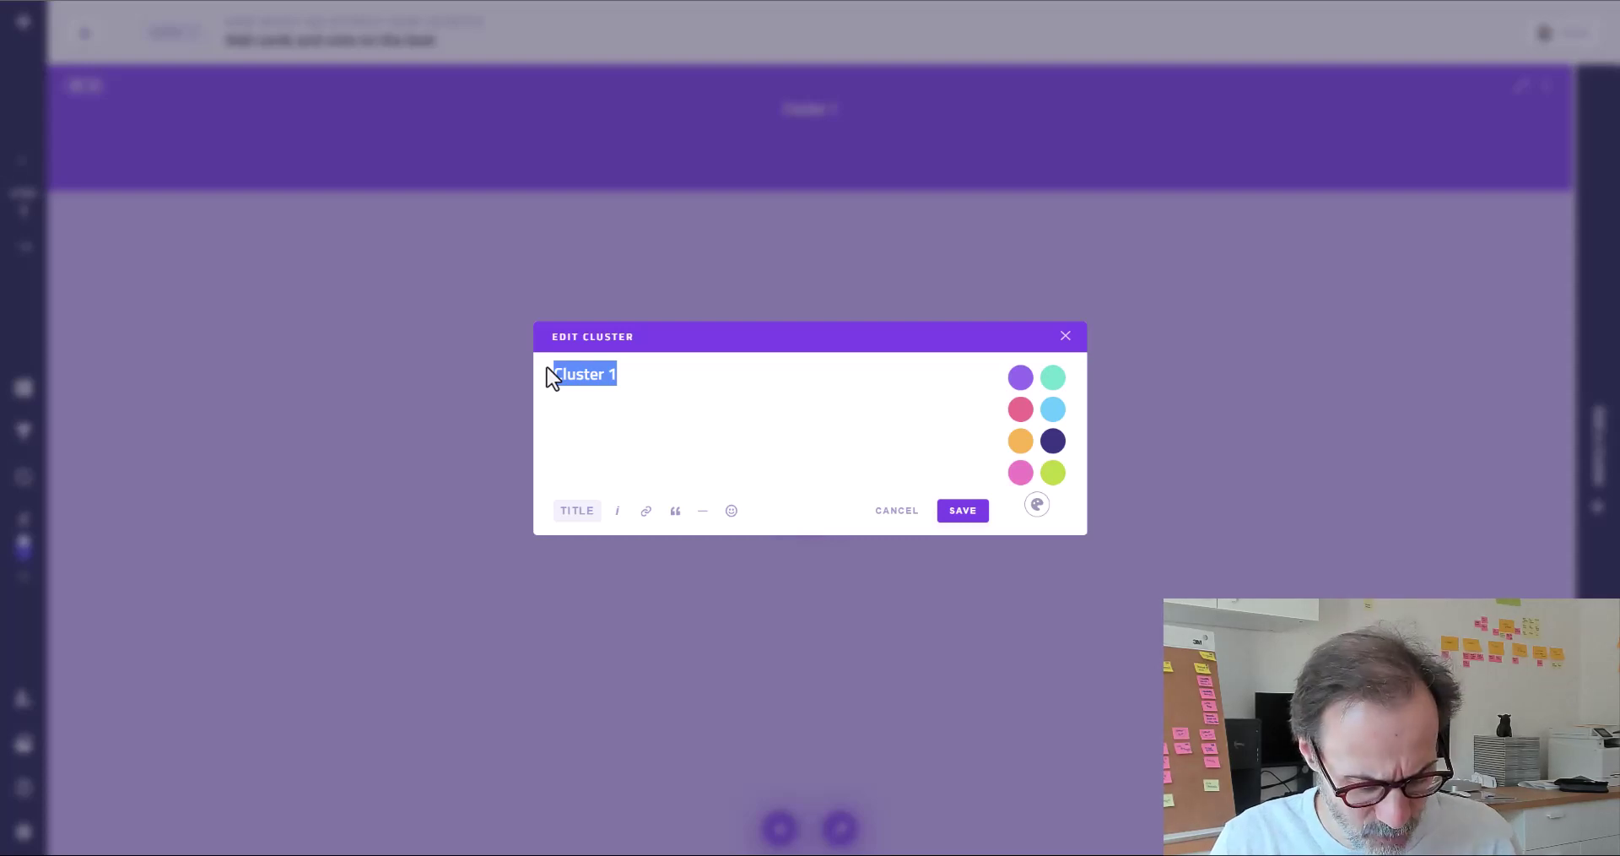
type("All i")
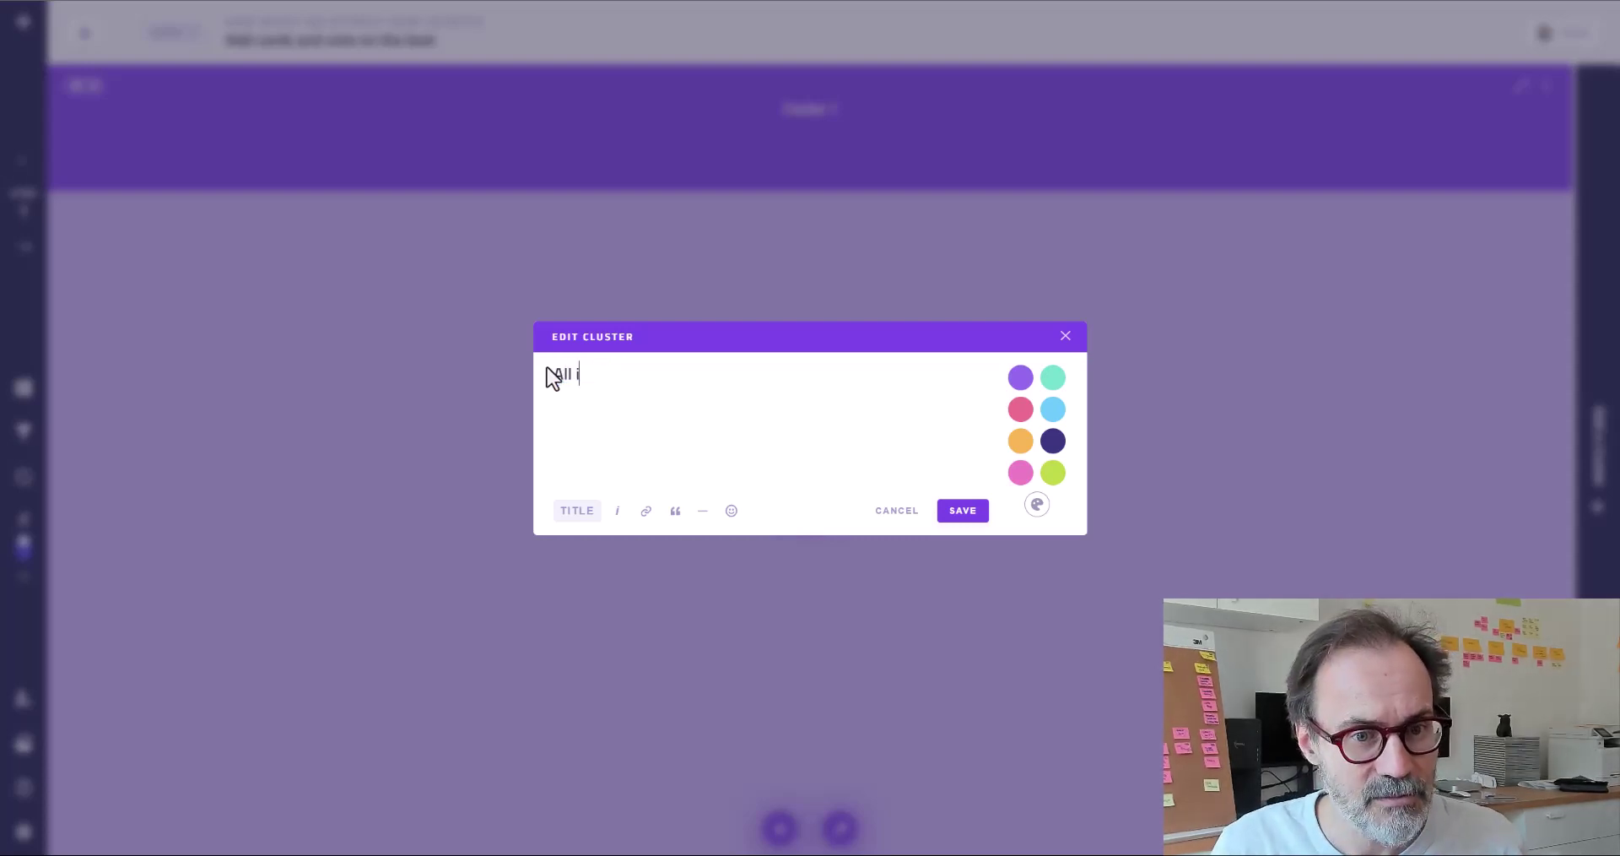
type("deas")
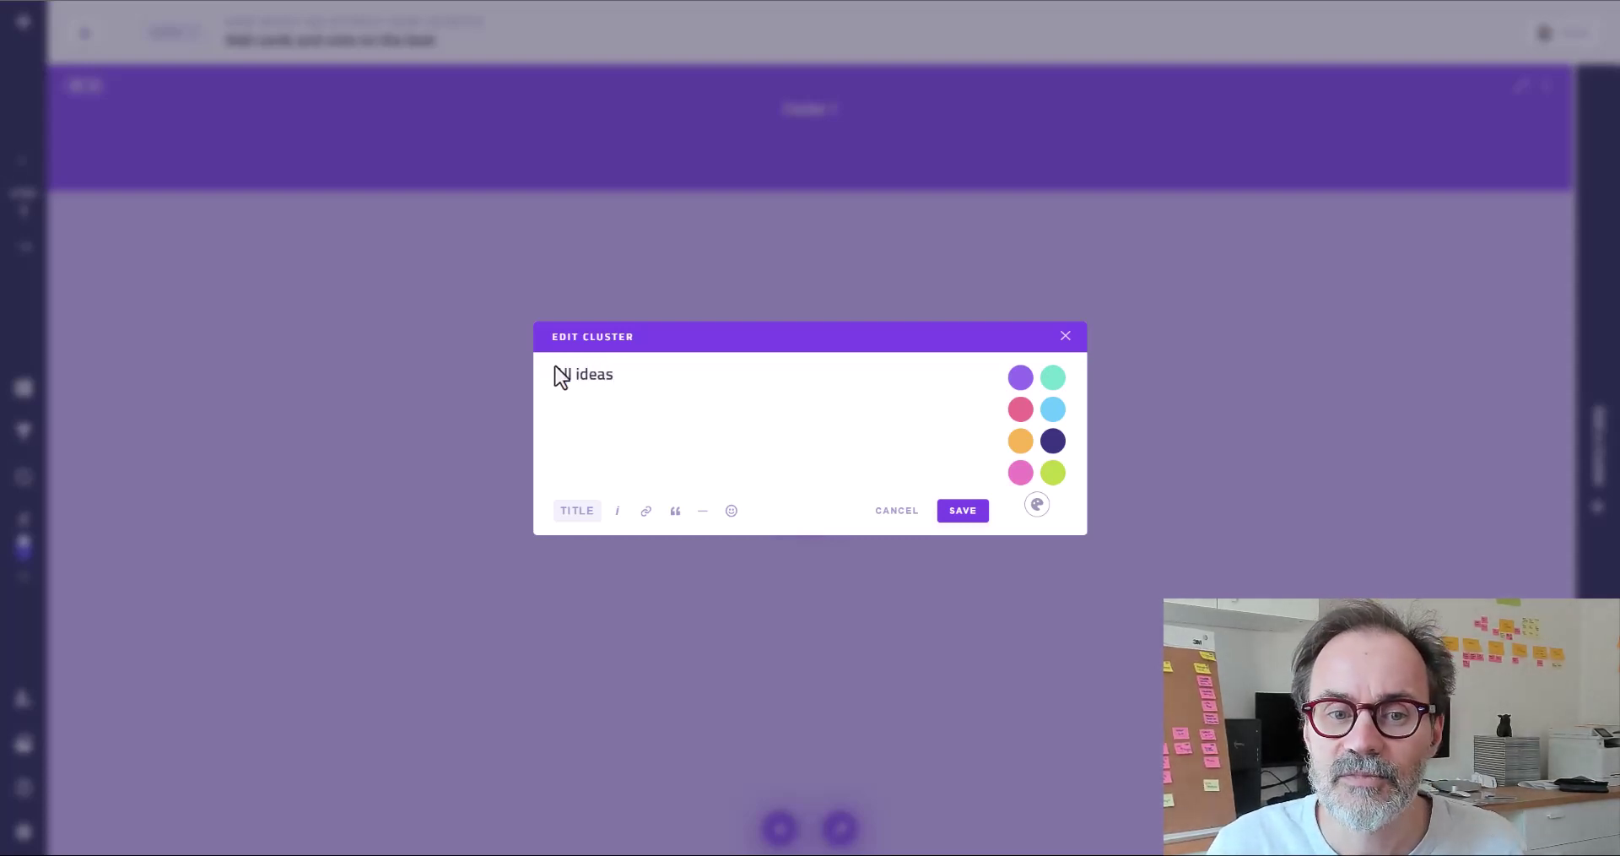
left_click(963, 511)
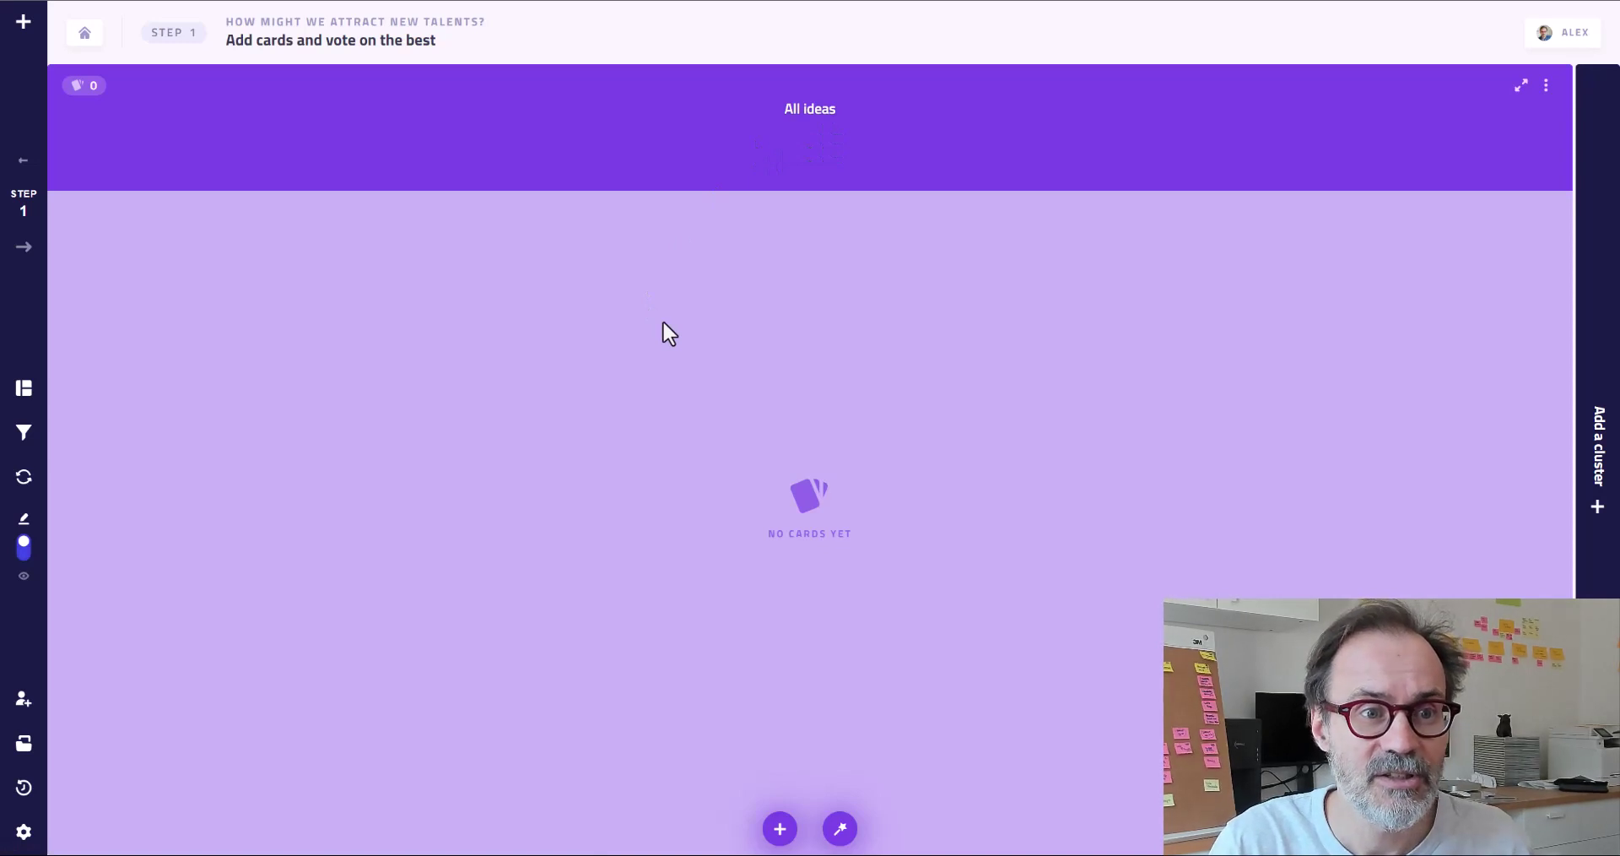
Generate four rounds of AI idea cards in the All ideas cluster
left_click(840, 829)
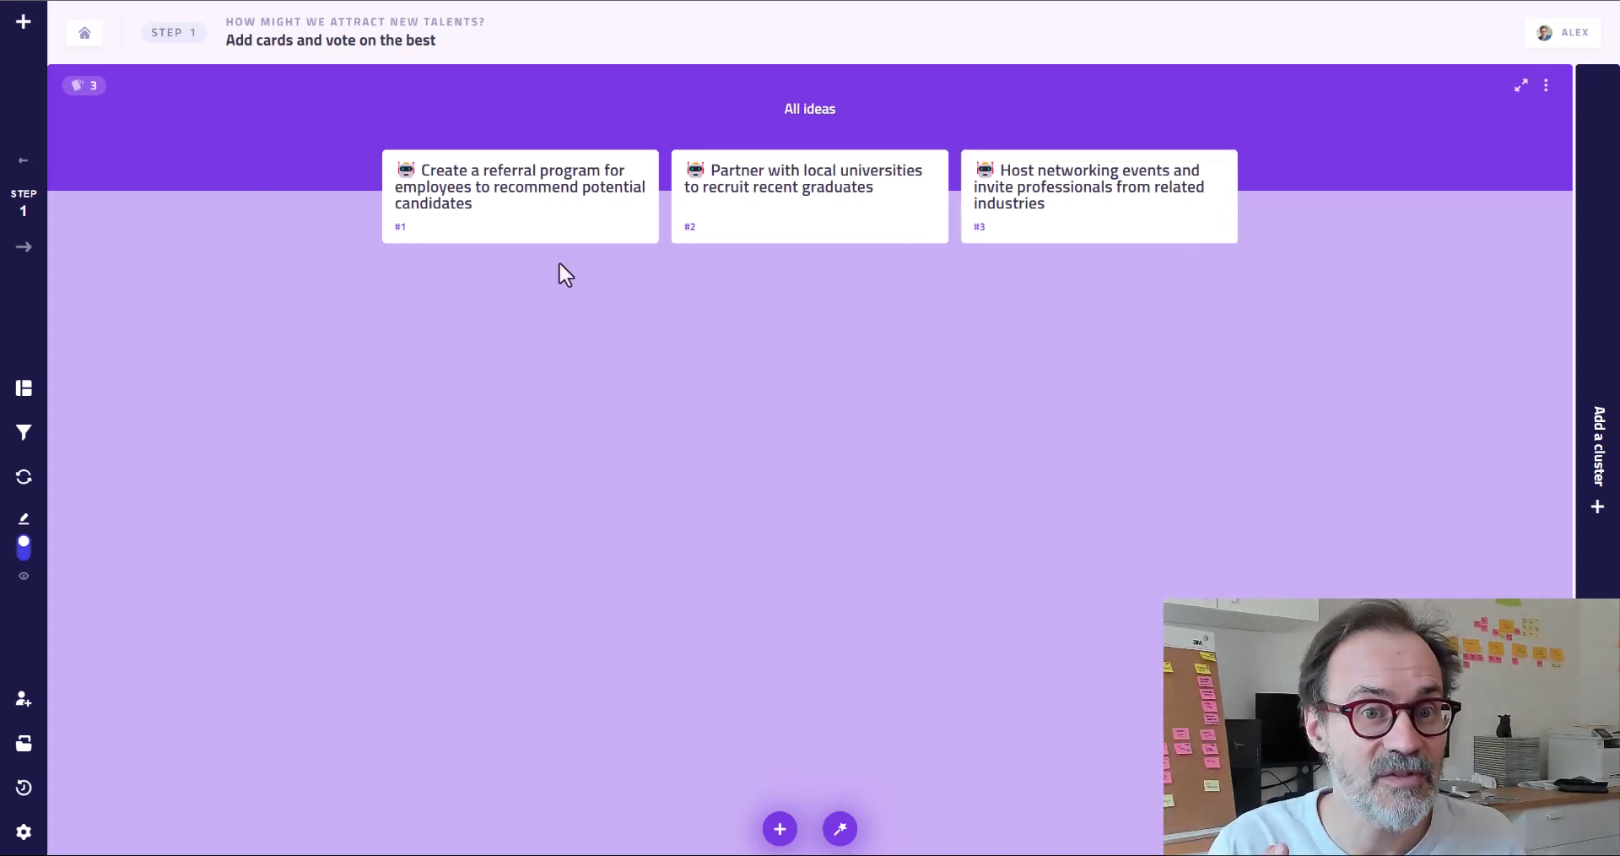
left_click(839, 827)
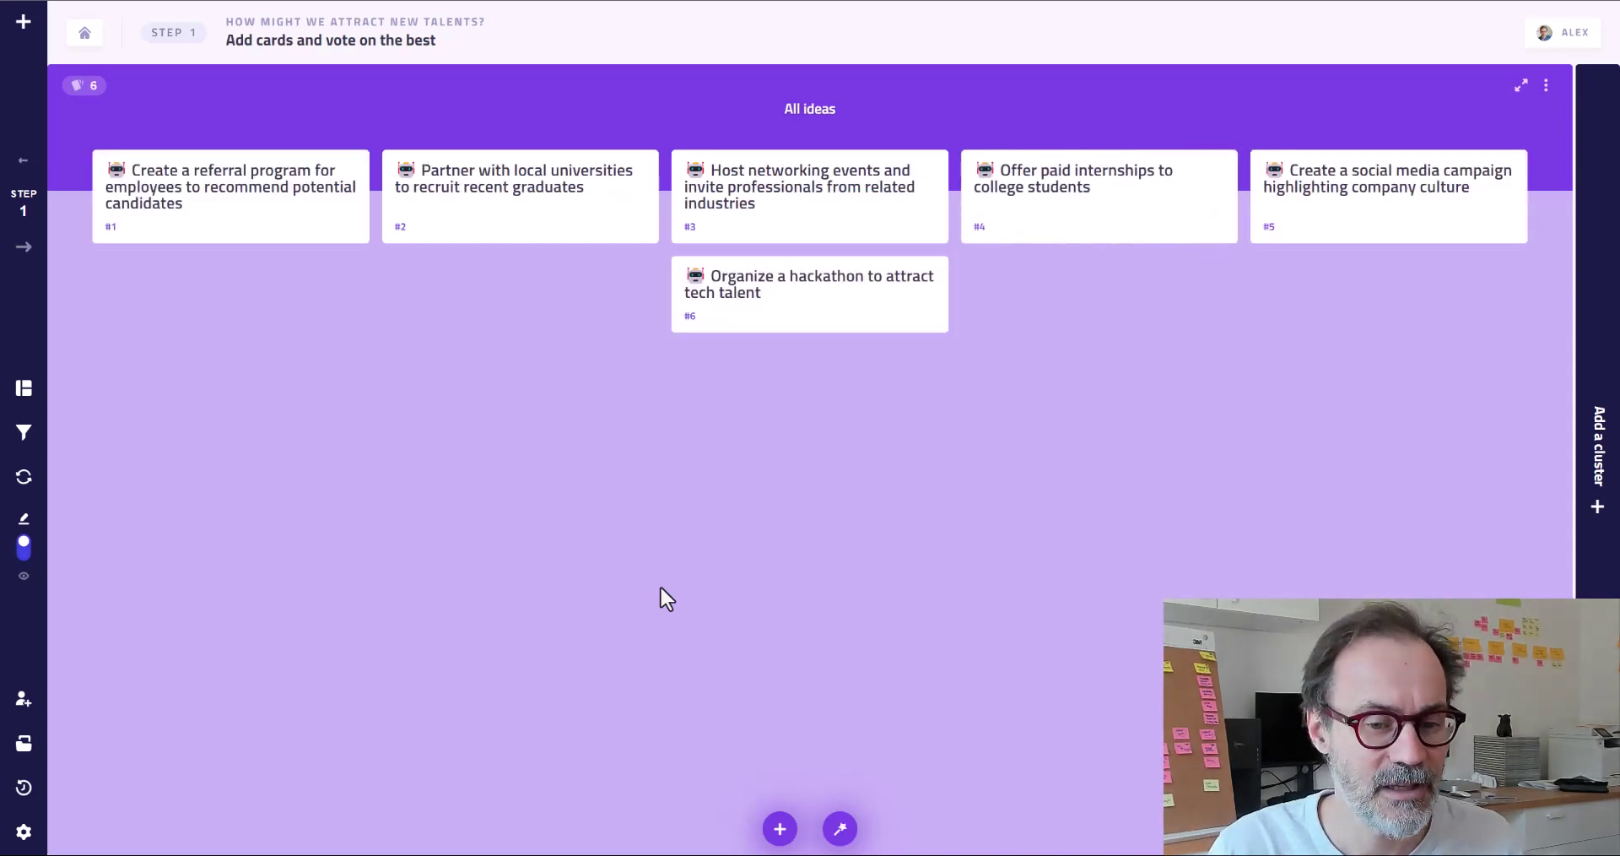
left_click(840, 828)
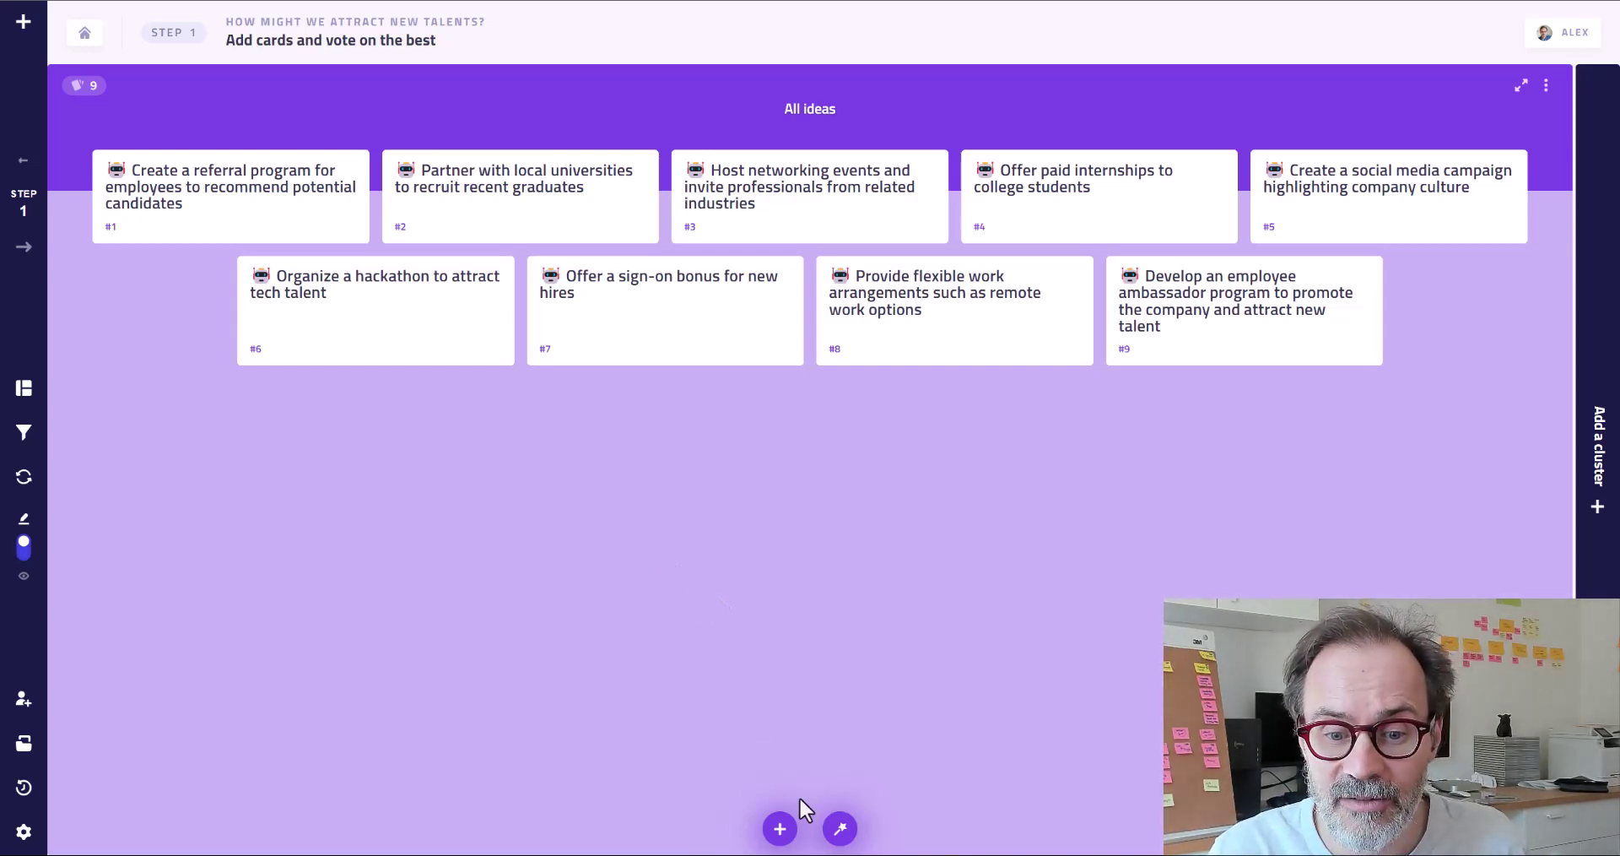
left_click(841, 829)
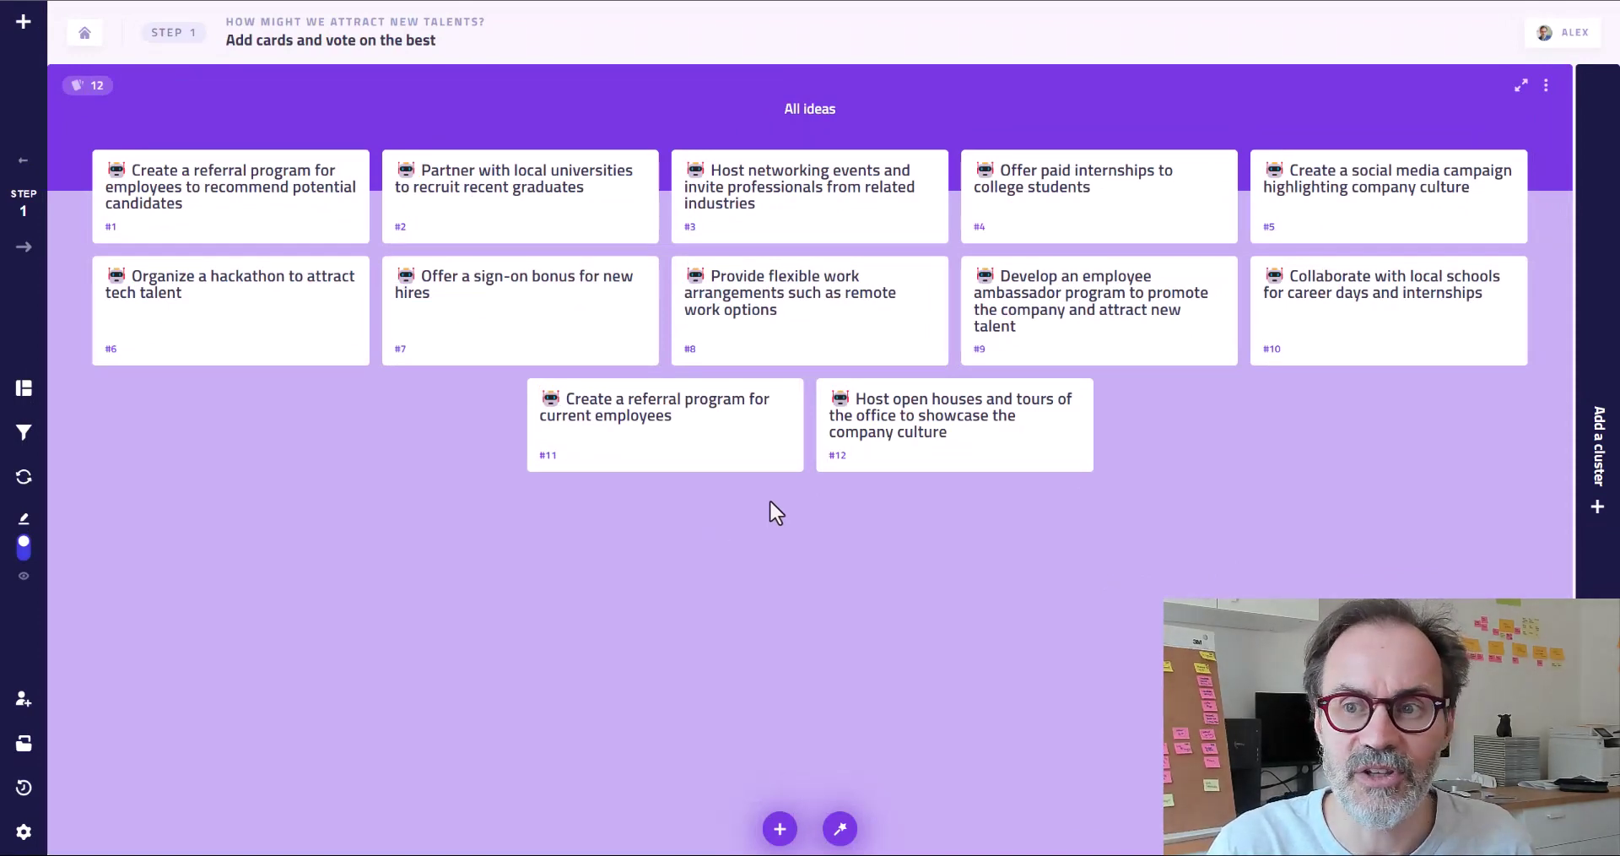
Cluster the All ideas cards with AI, and delete the emptied All ideas cluster
left_click(1546, 86)
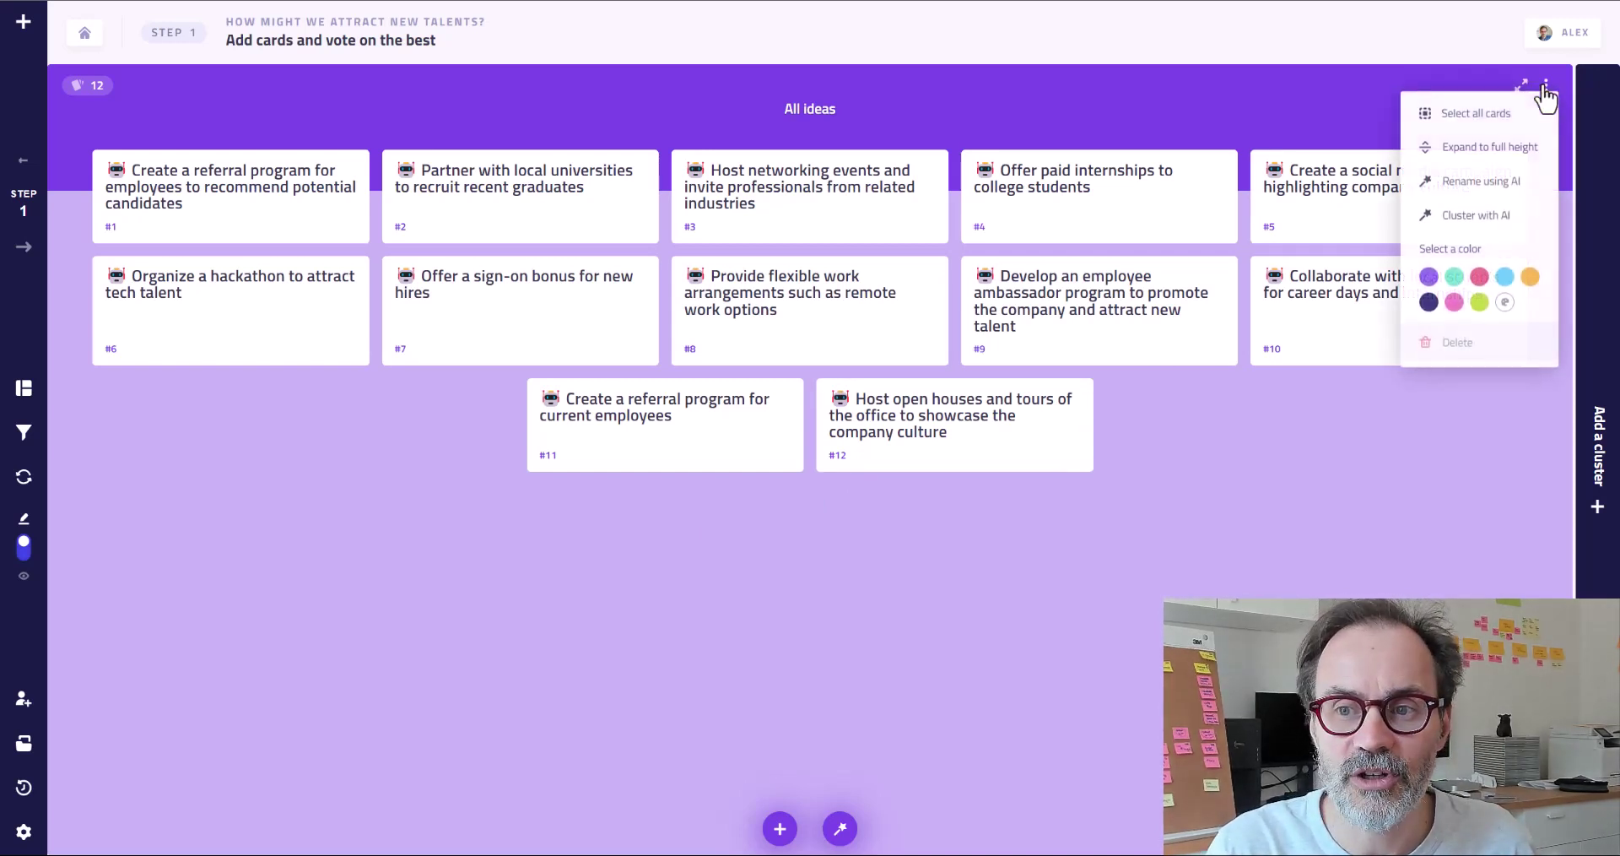
left_click(1469, 218)
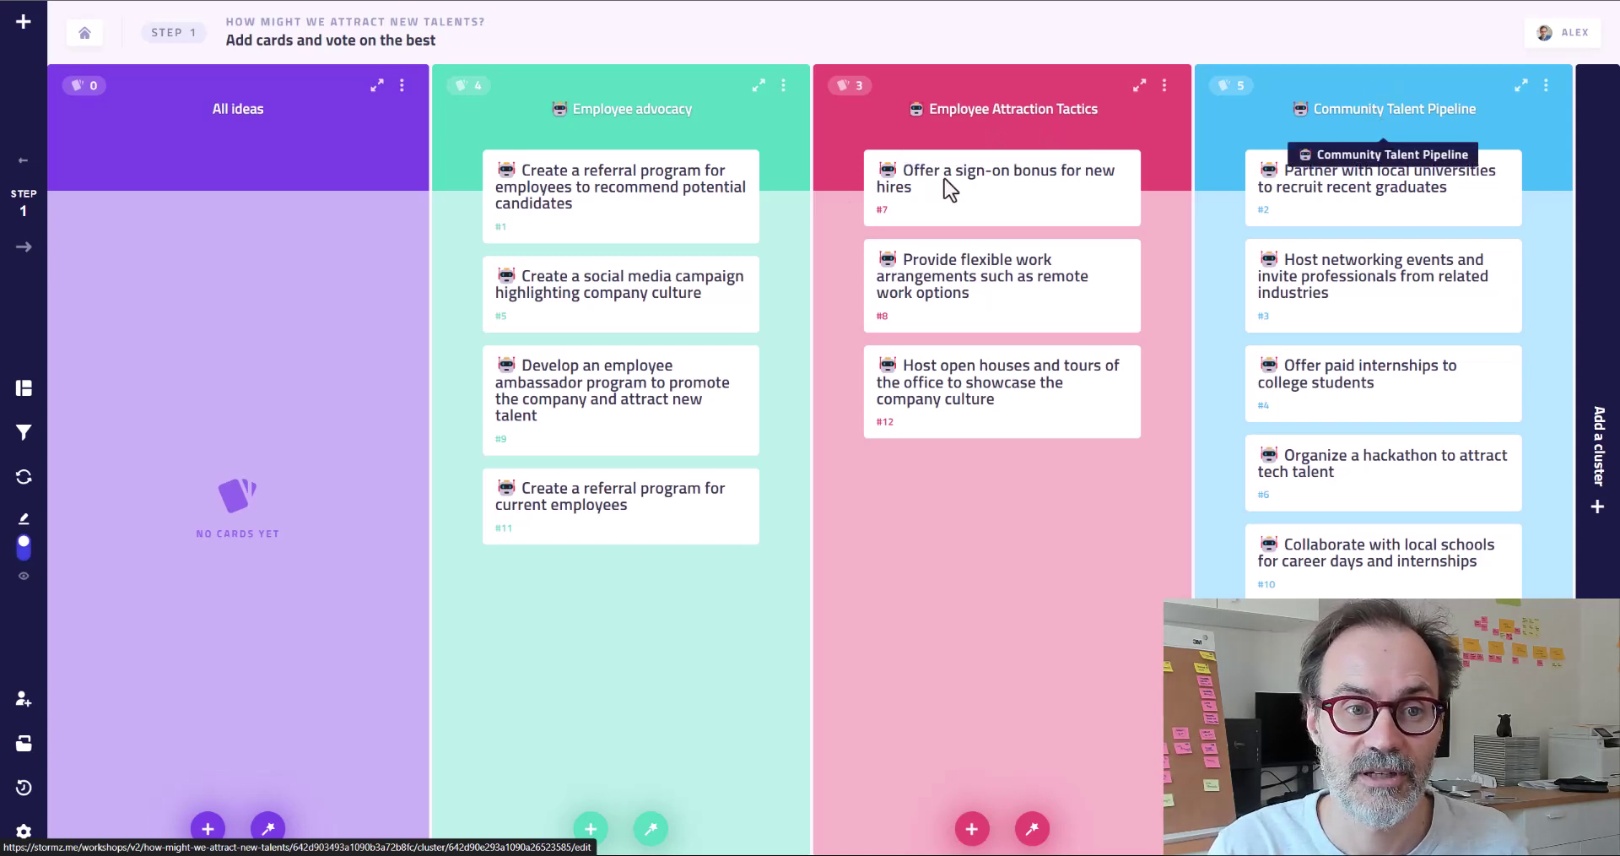
left_click(402, 85)
left_click(316, 276)
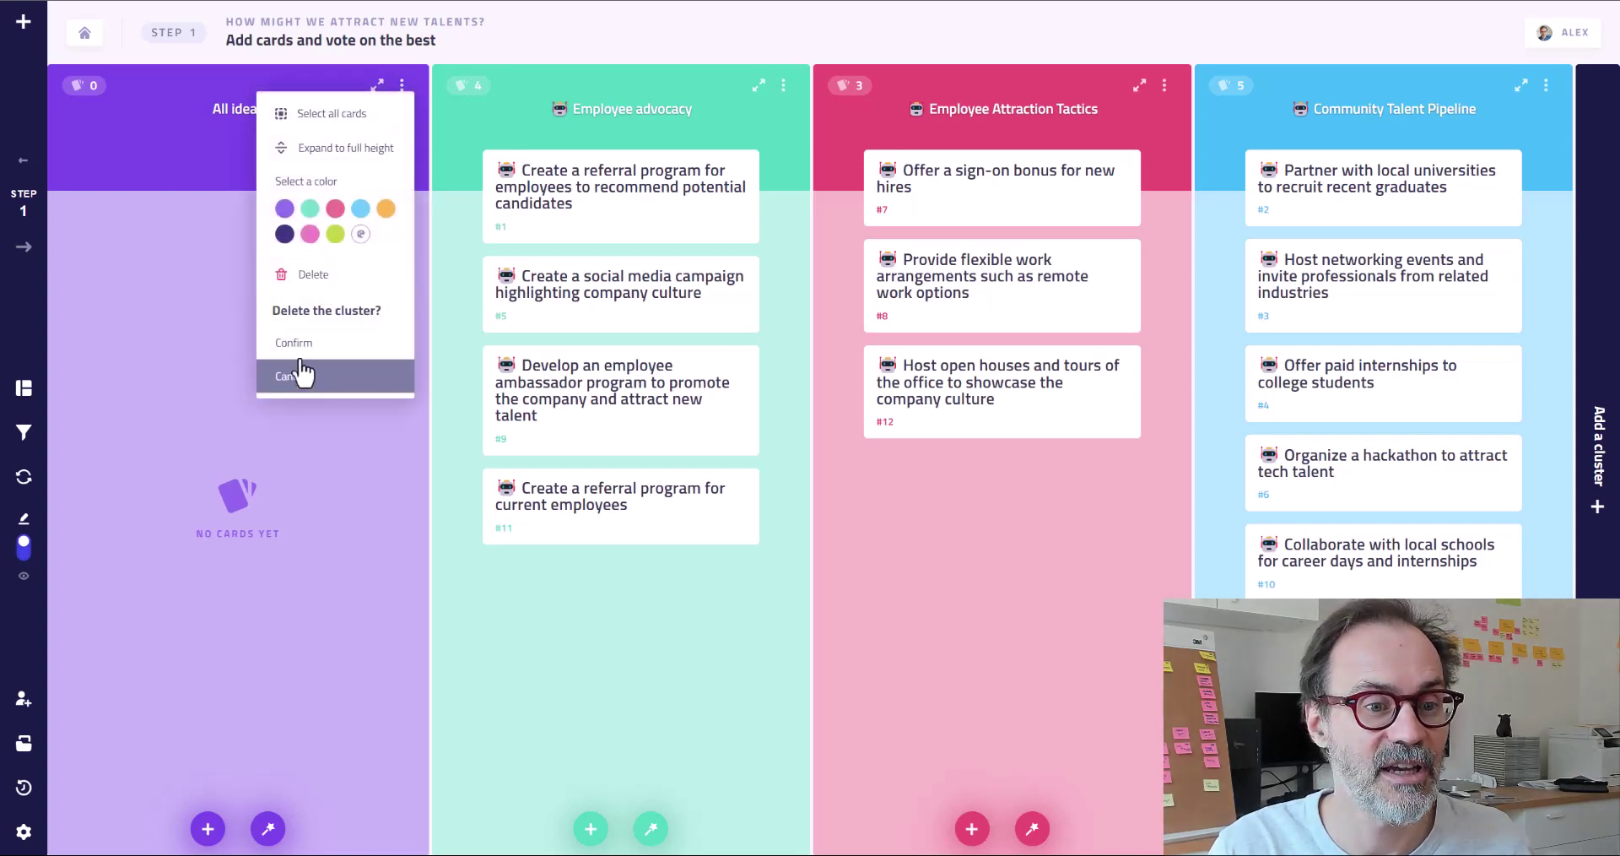
left_click(298, 353)
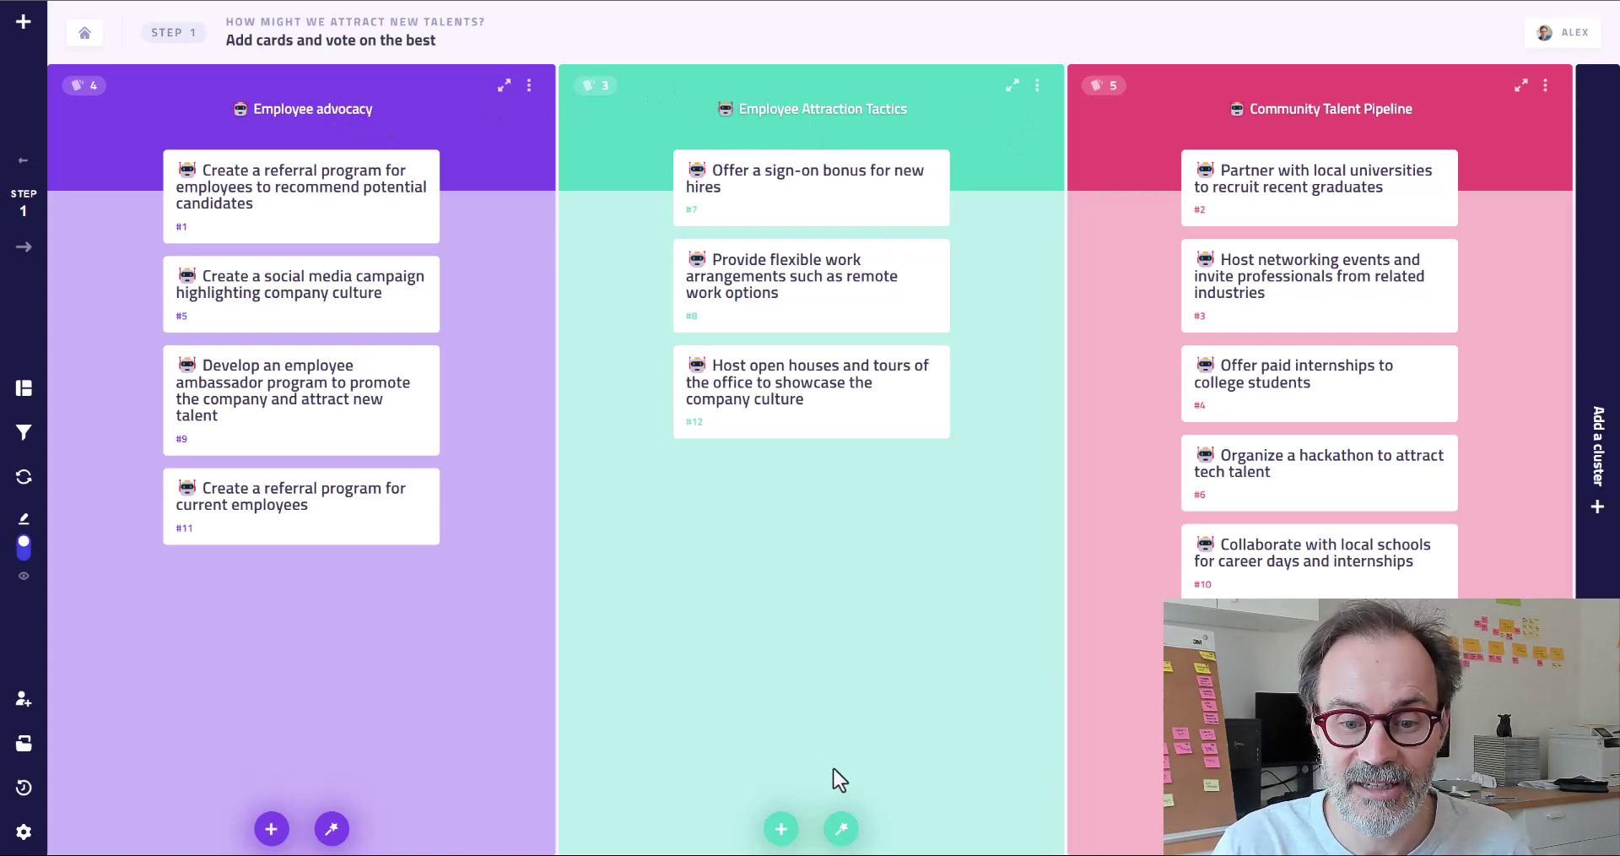
Generate more AI ideas in the Employee advocacy and Community Talent Pipeline clusters, and two rounds in Employee Attraction Tactics
left_click(840, 829)
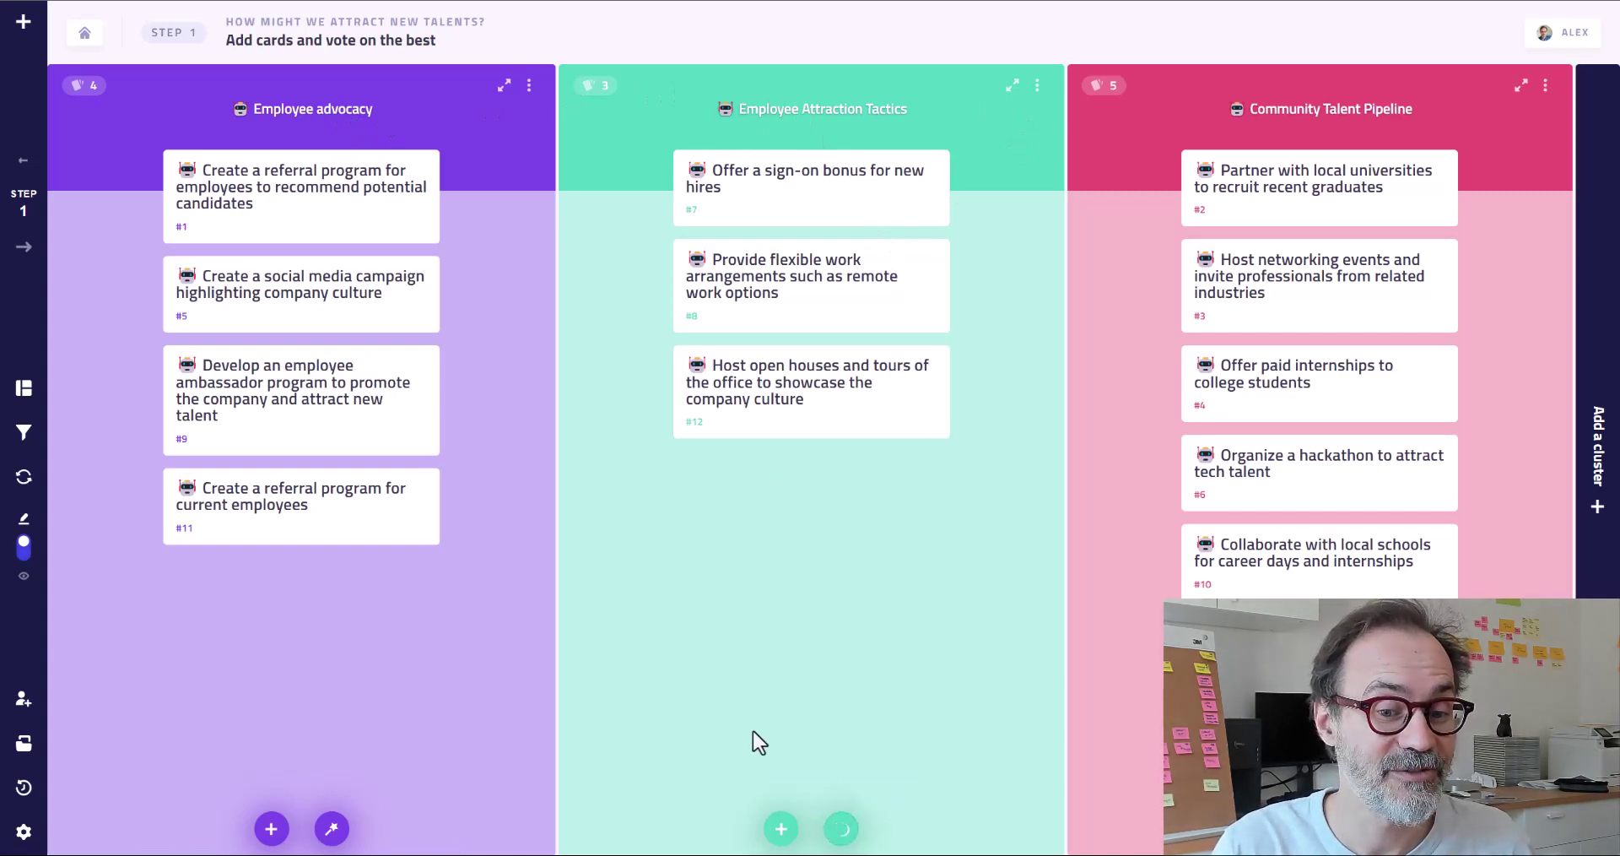
left_click(332, 830)
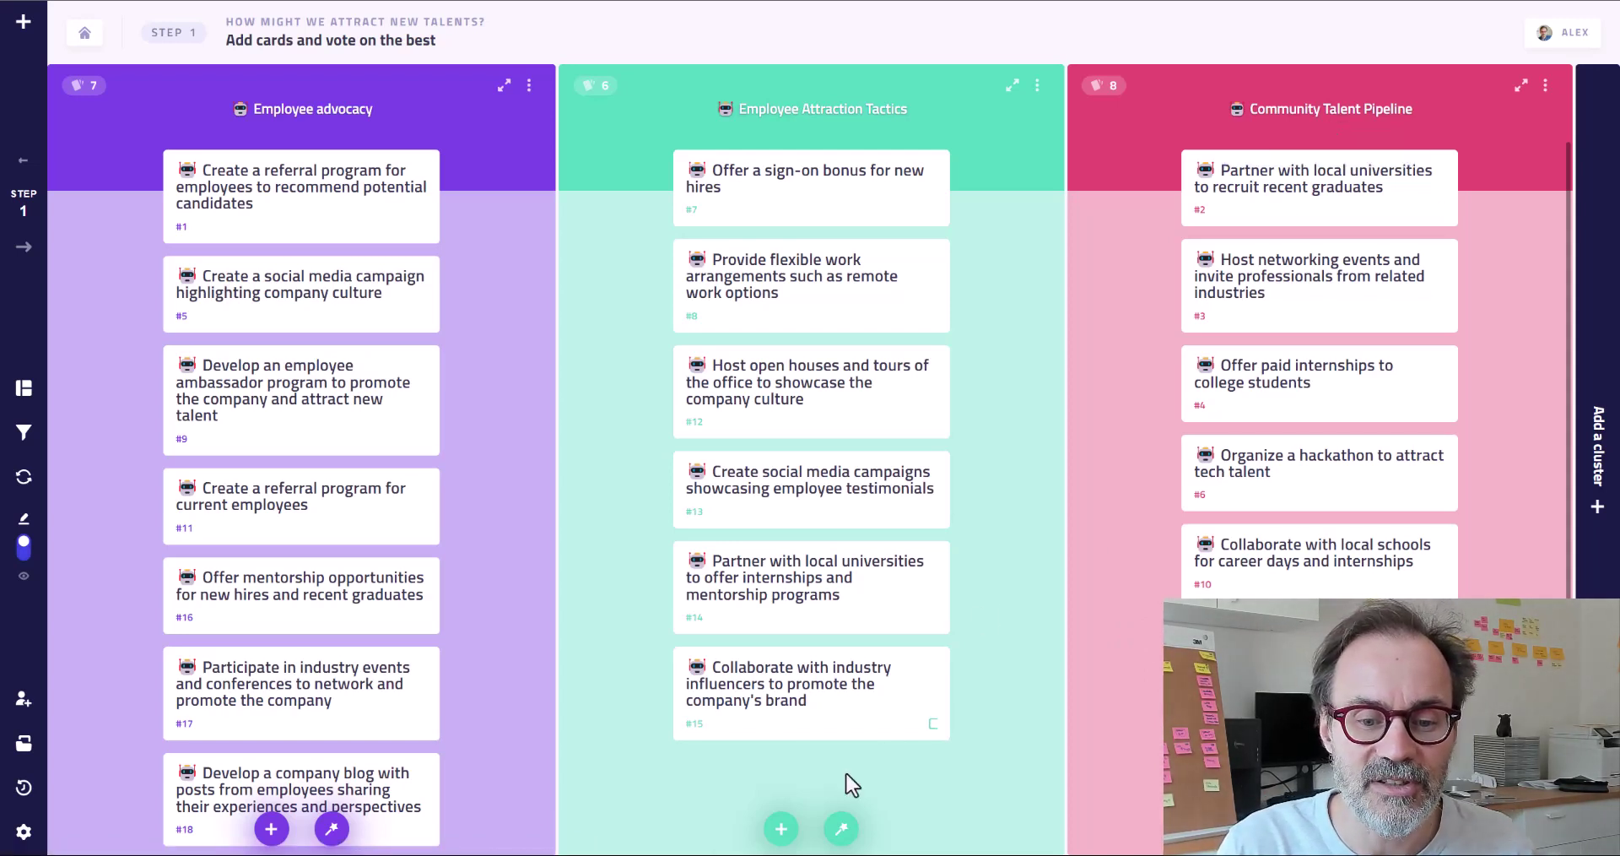
left_click(841, 825)
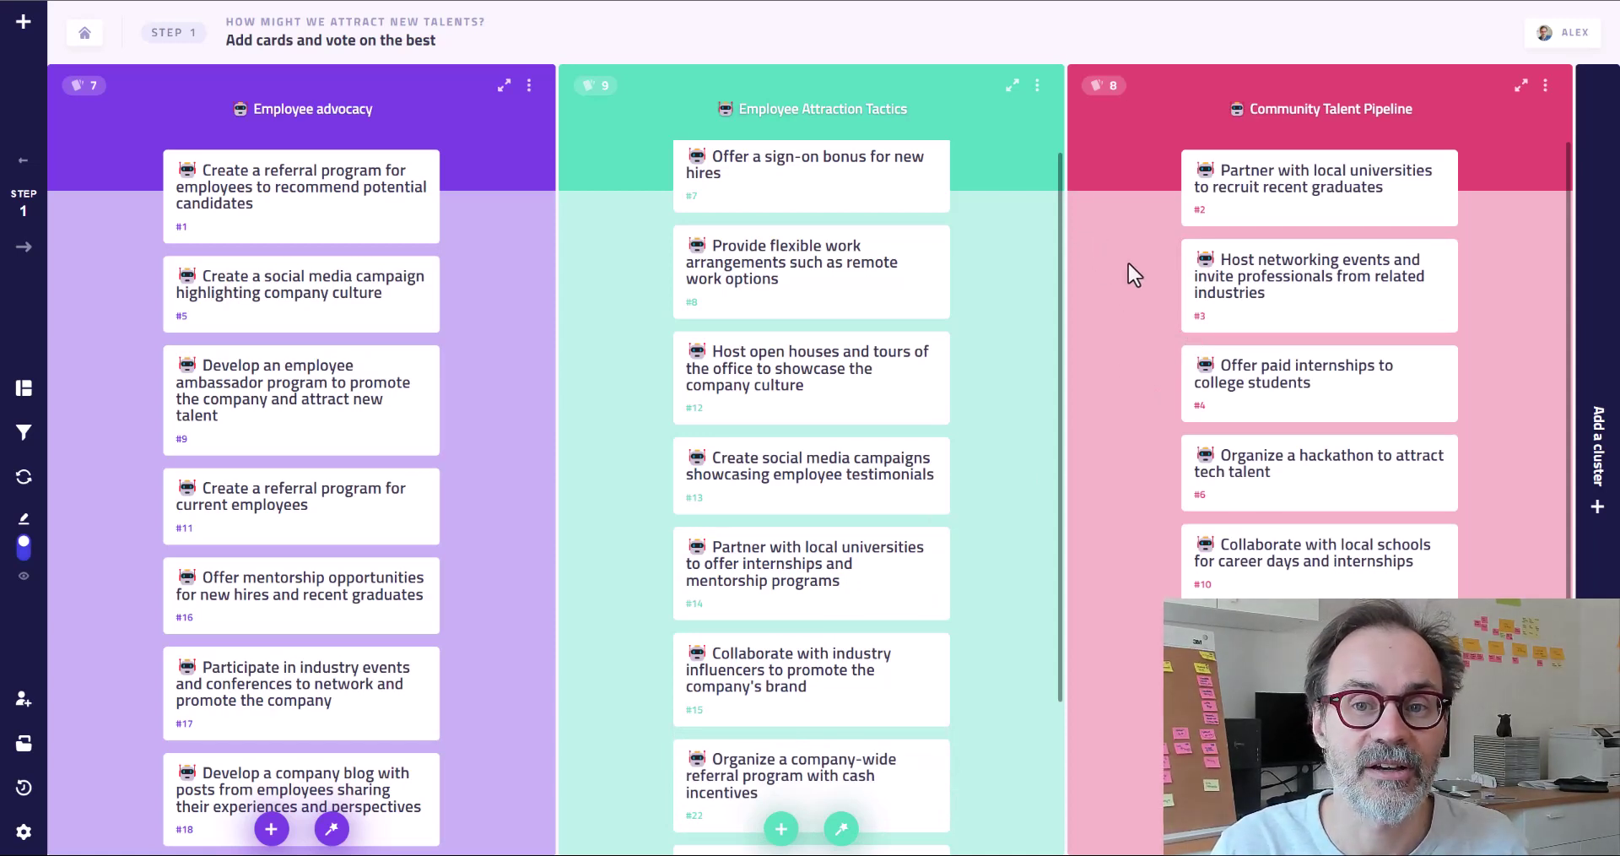
Split the Community Talent Pipeline cards into new clusters with AI, and delete the emptied cluster
left_click(1546, 85)
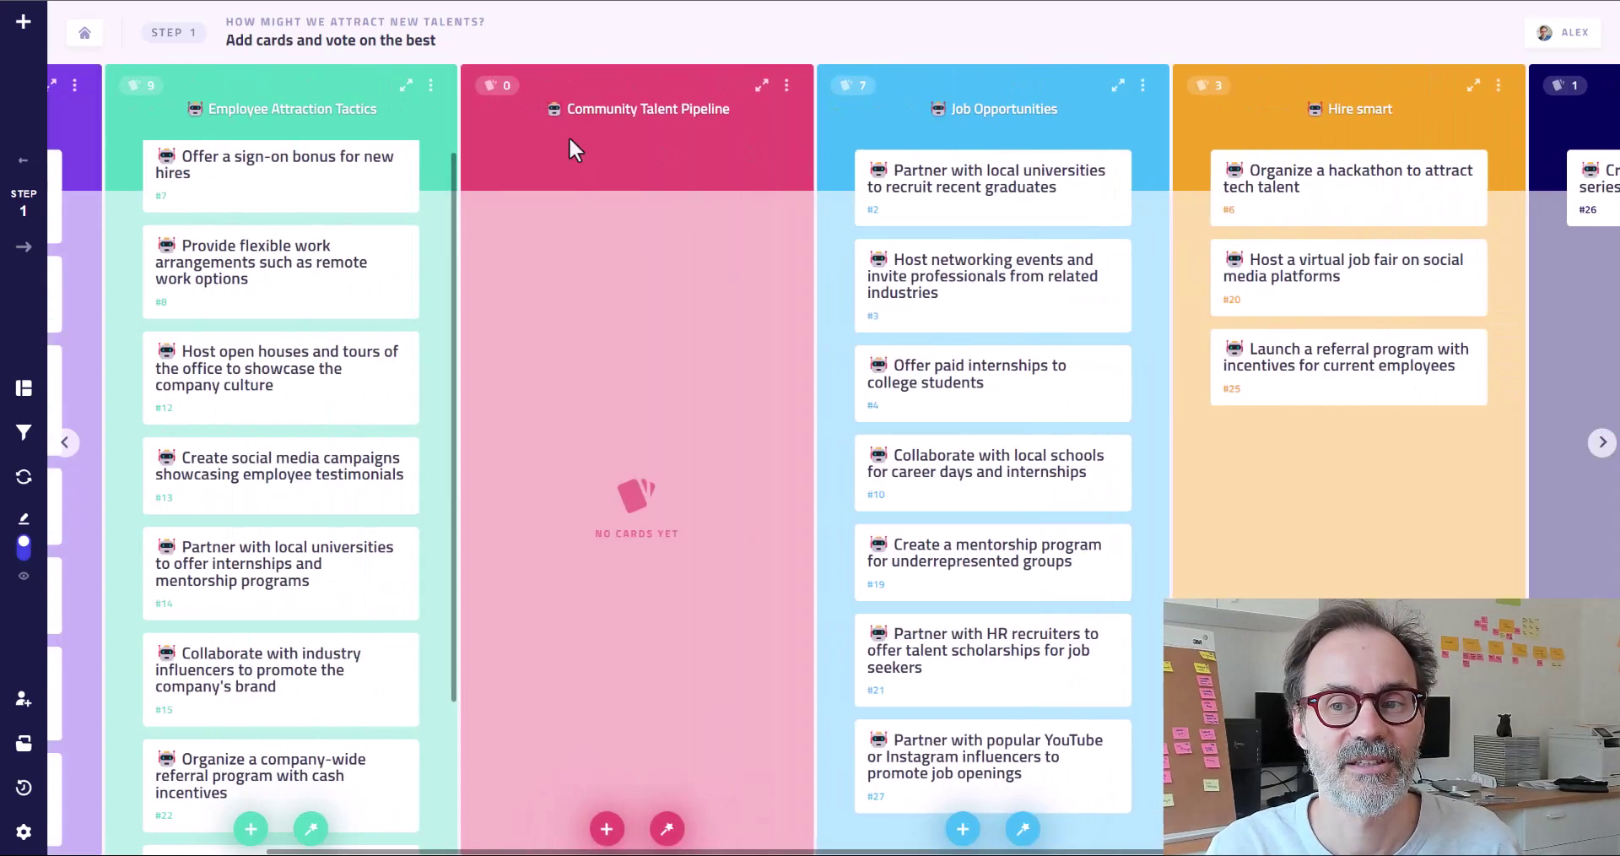
left_click(787, 85)
left_click(702, 275)
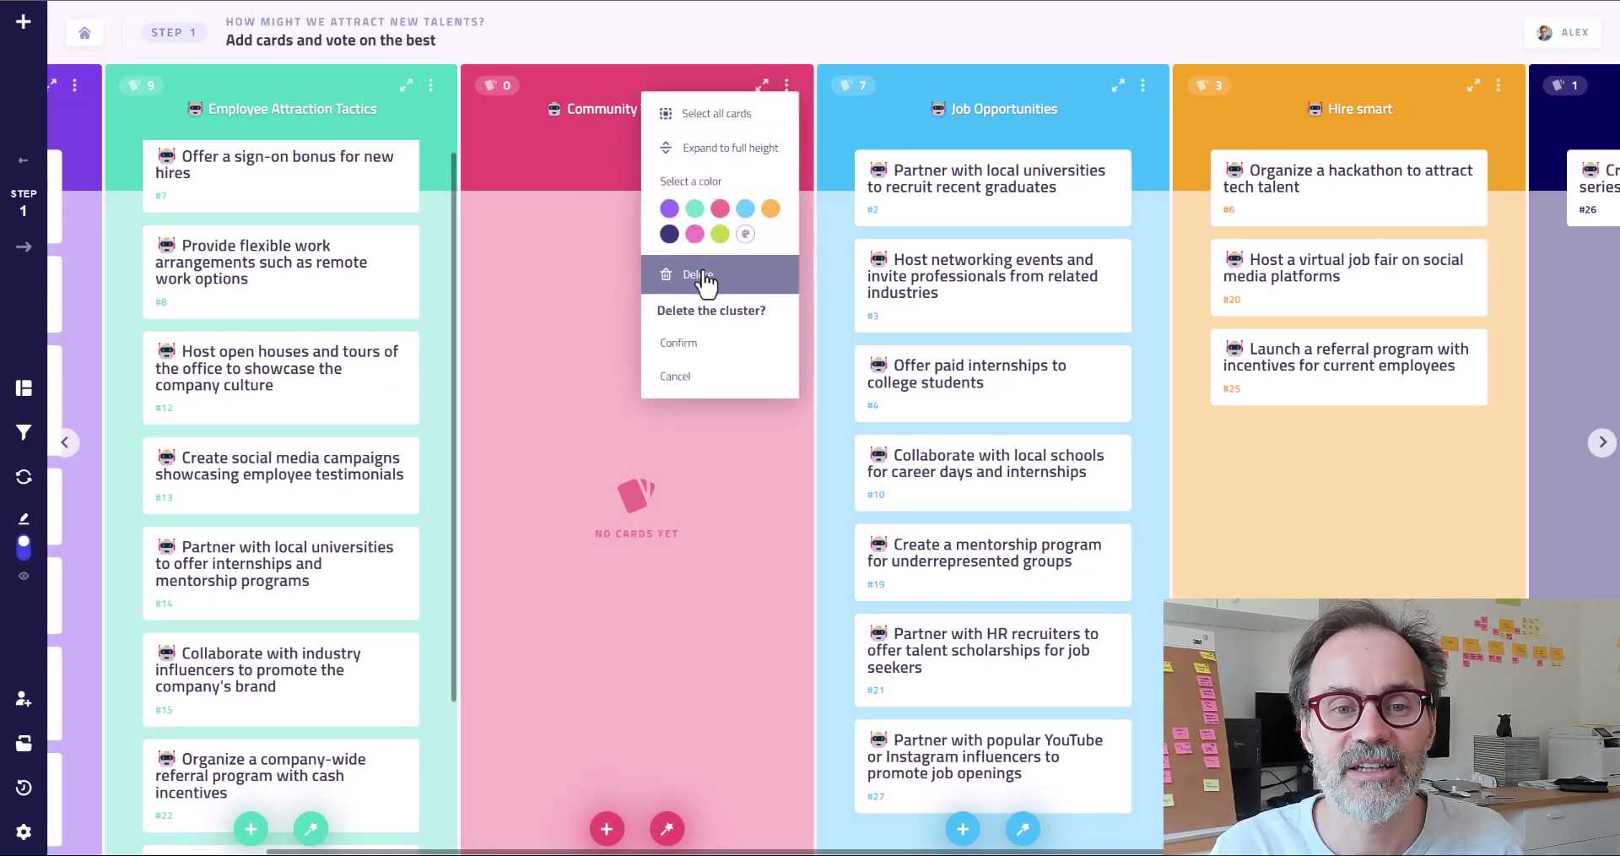
left_click(702, 346)
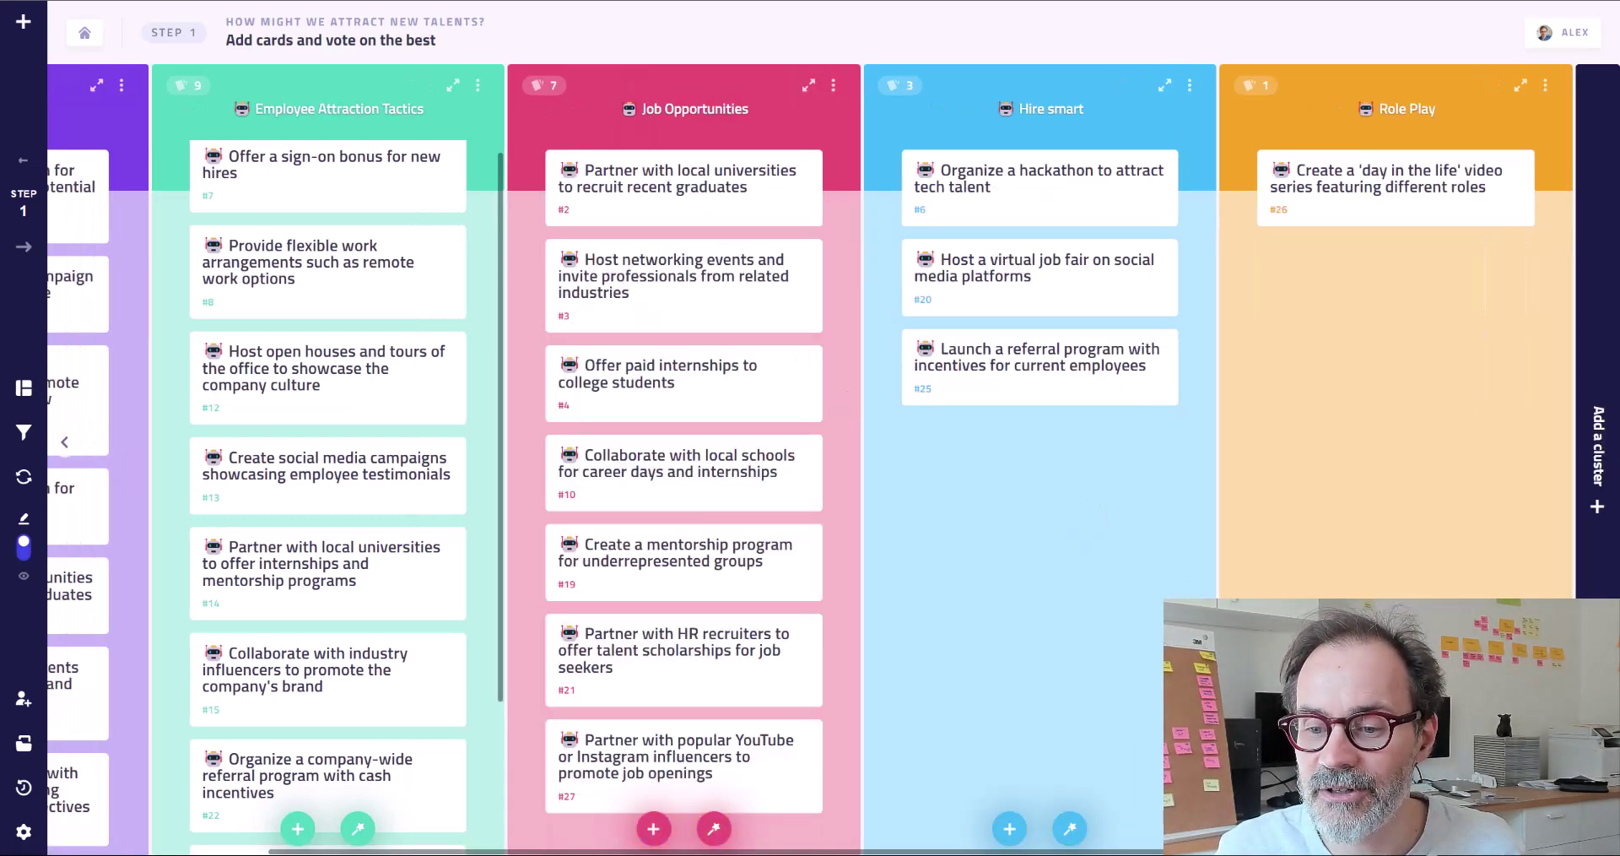
Generate more AI ideas in the Hire smart and Role Play clusters, and add an "ipads" card to Role Play
left_click(1070, 828)
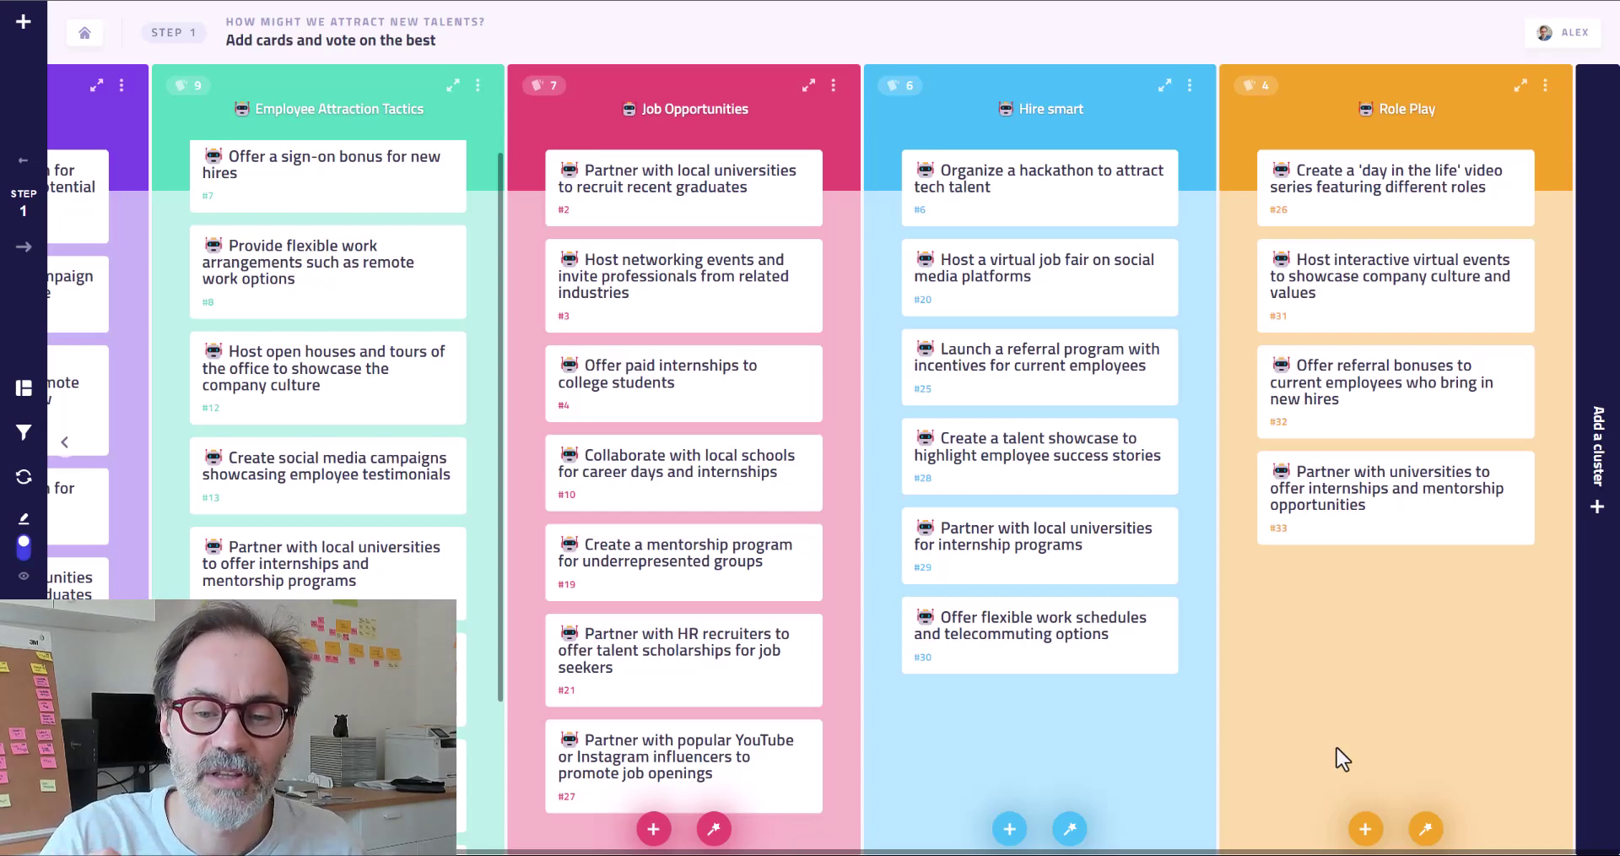
left_click(1365, 831)
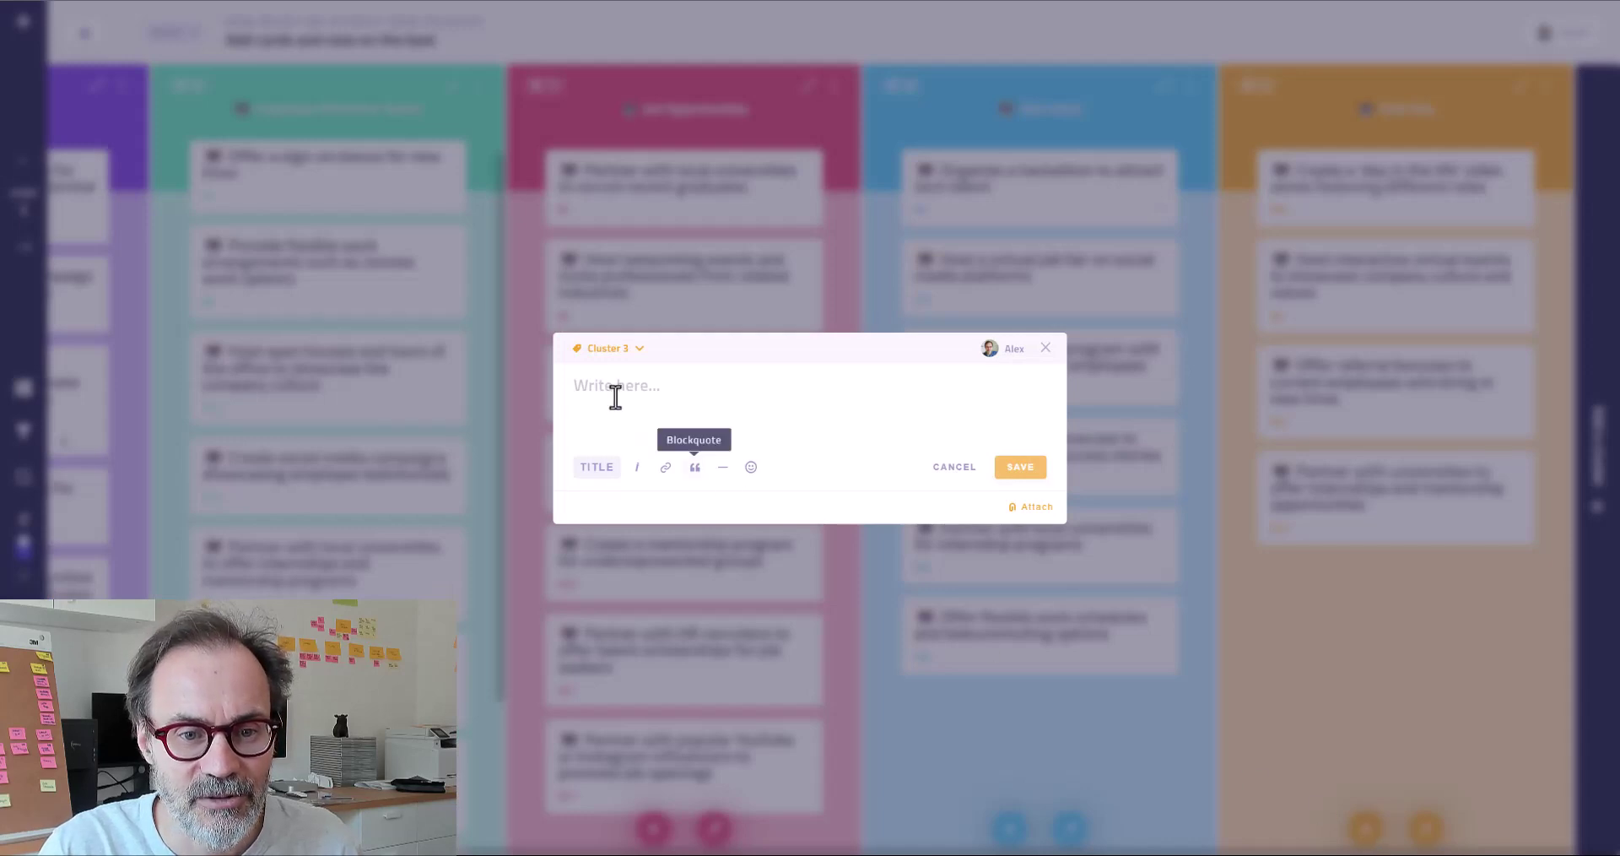
left_click(614, 391)
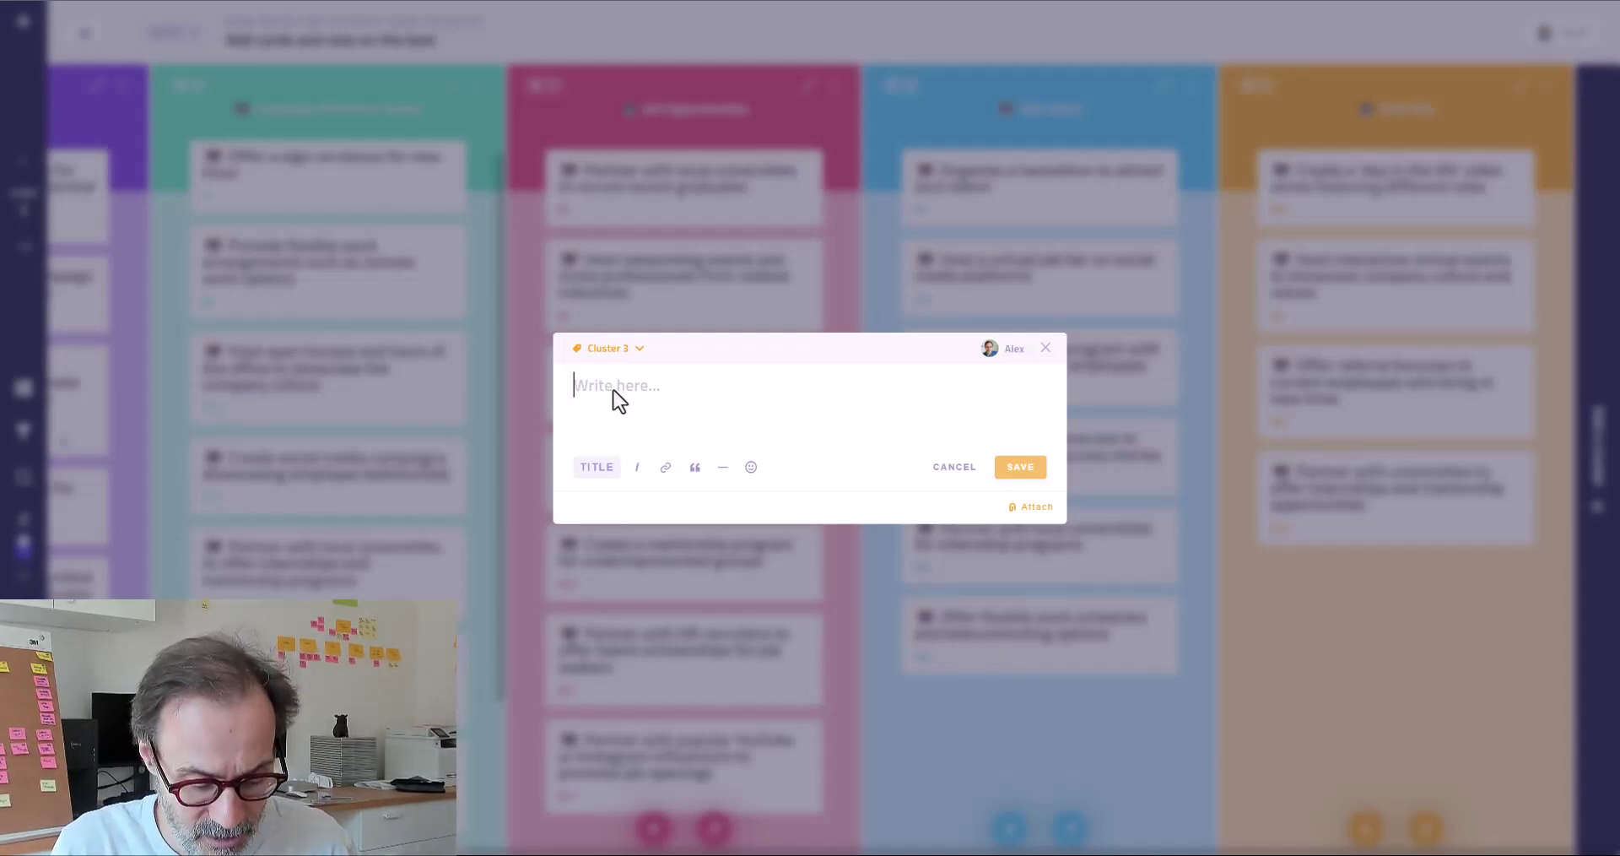
type("ipads")
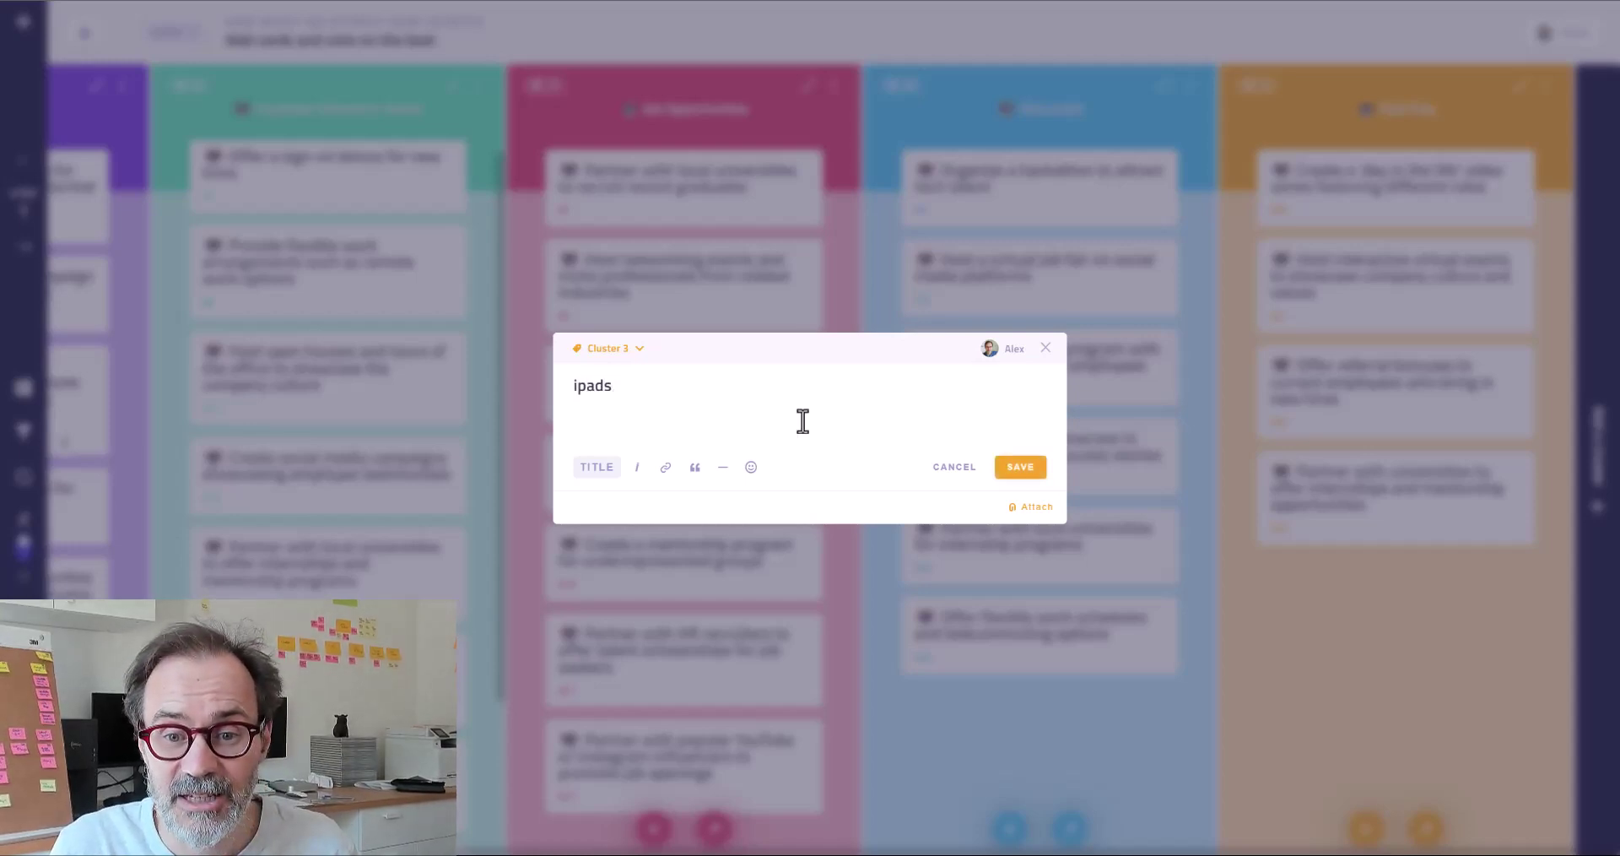
left_click(1020, 477)
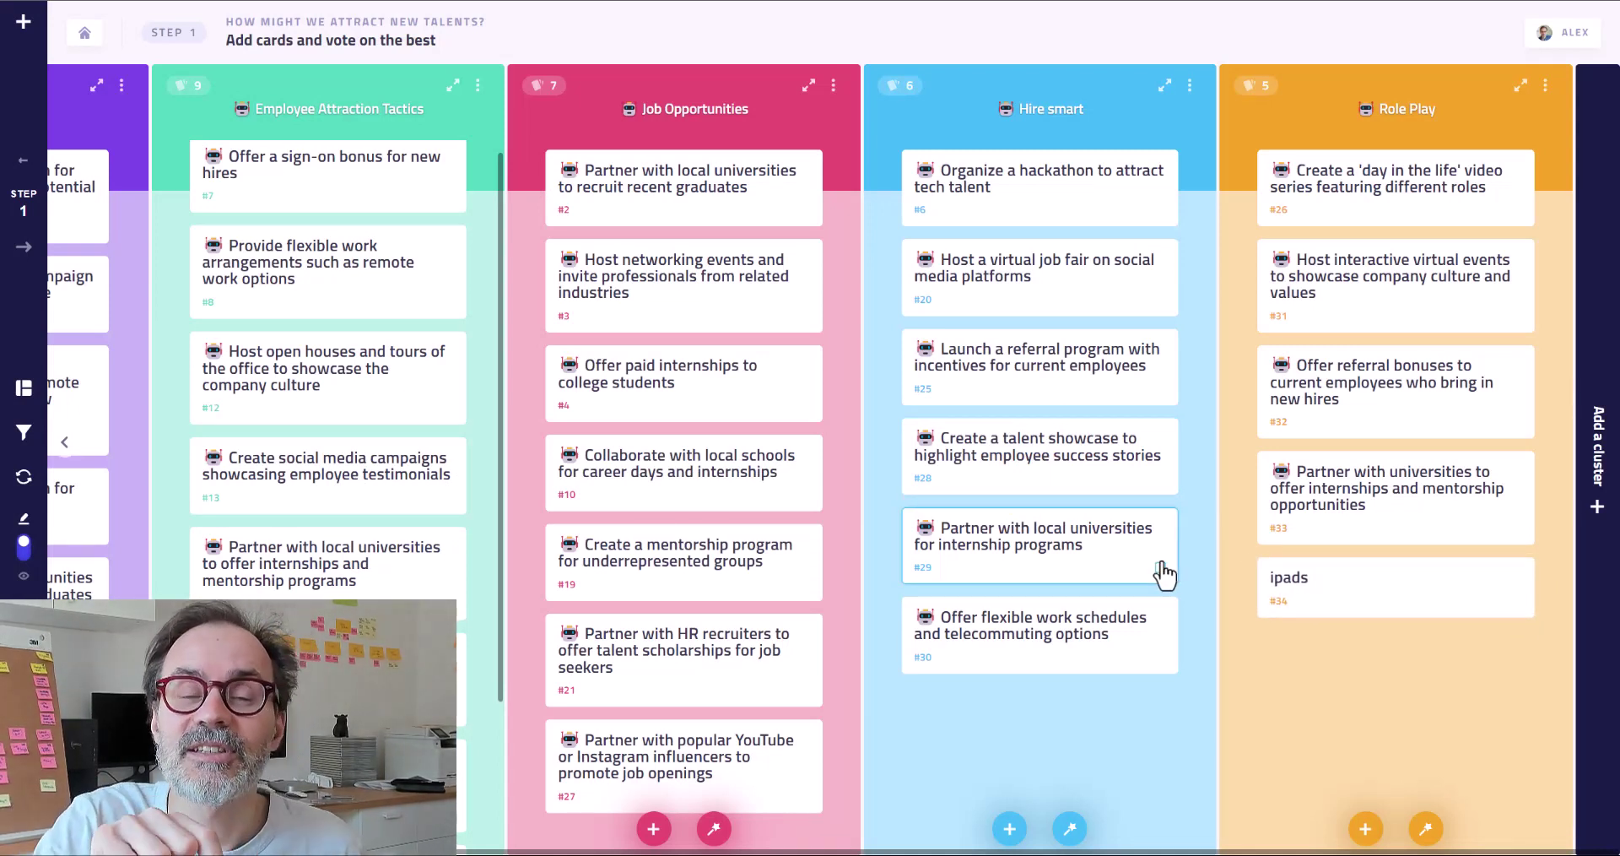
Brainstorm related AI ideas from the "ipads" card in the Role Play cluster, and close the card
left_click(1407, 602)
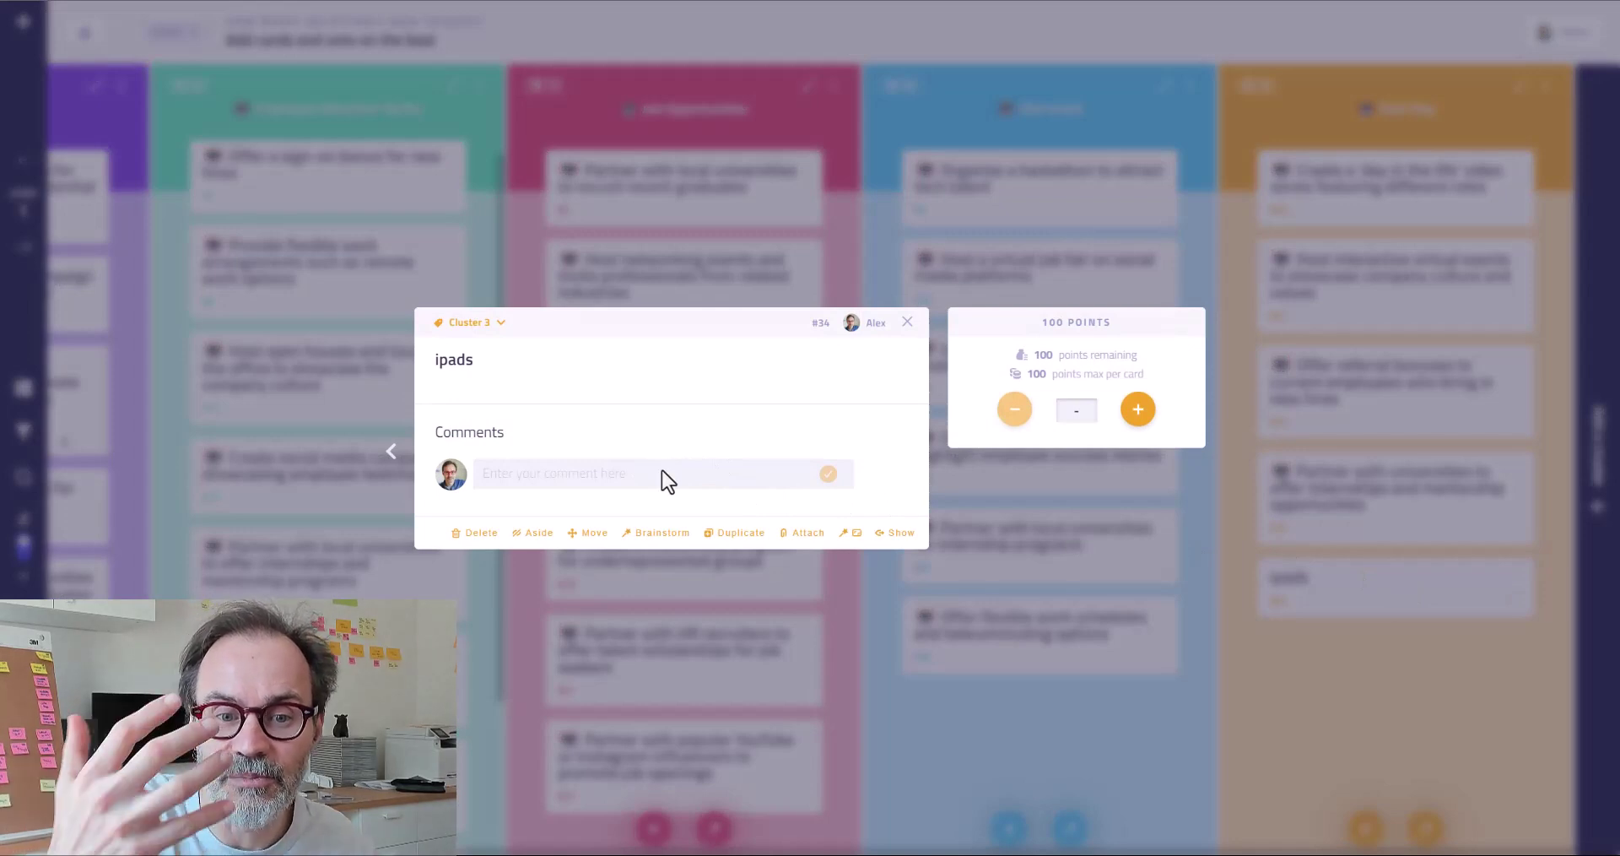
left_click(667, 540)
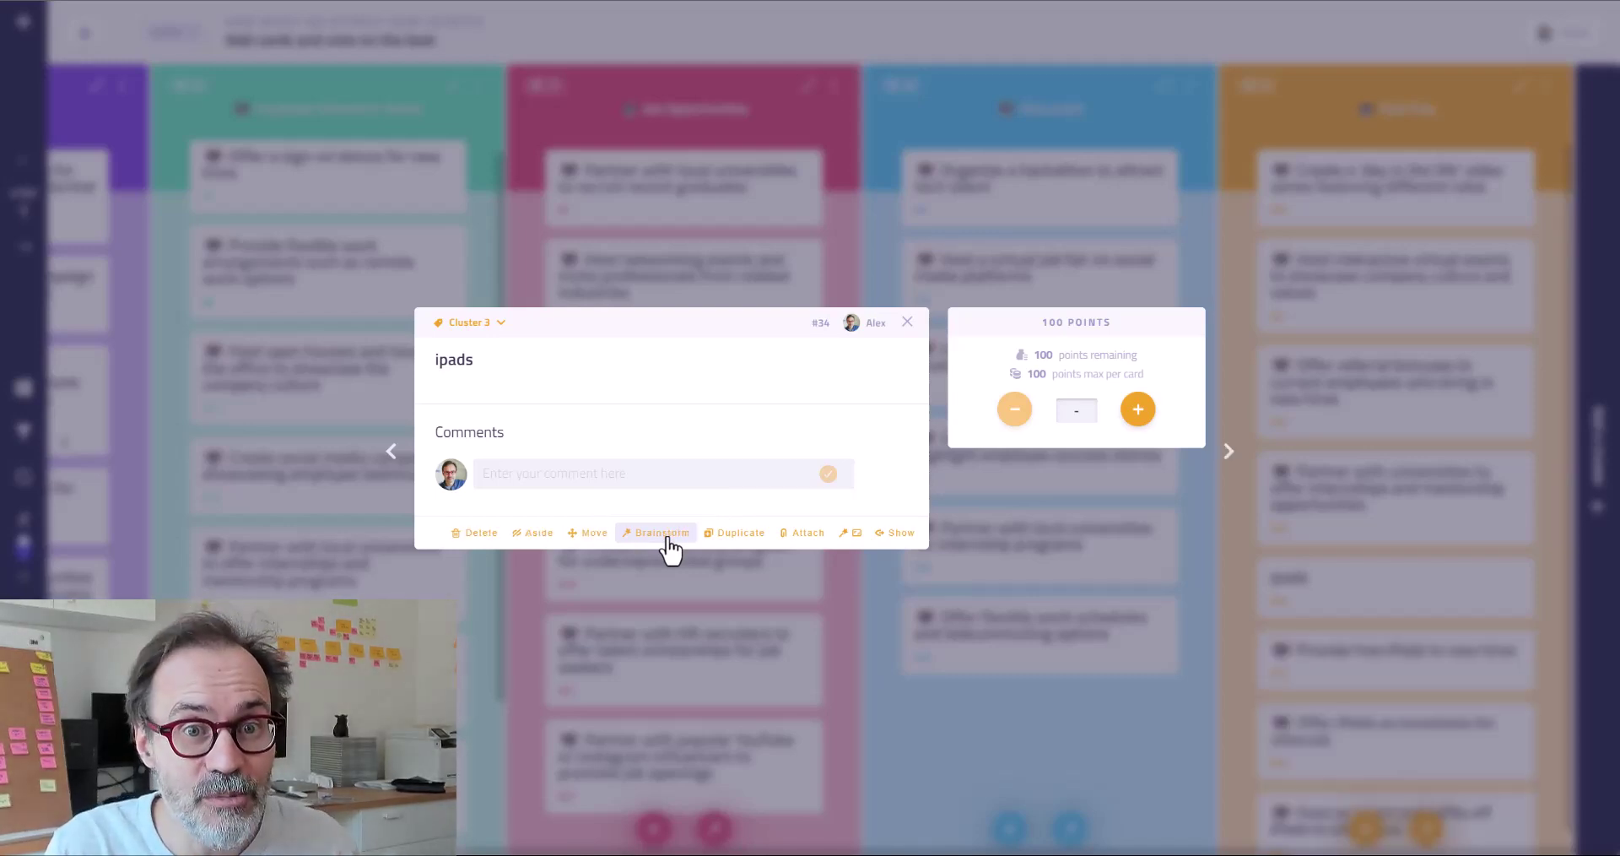
left_click(1490, 564)
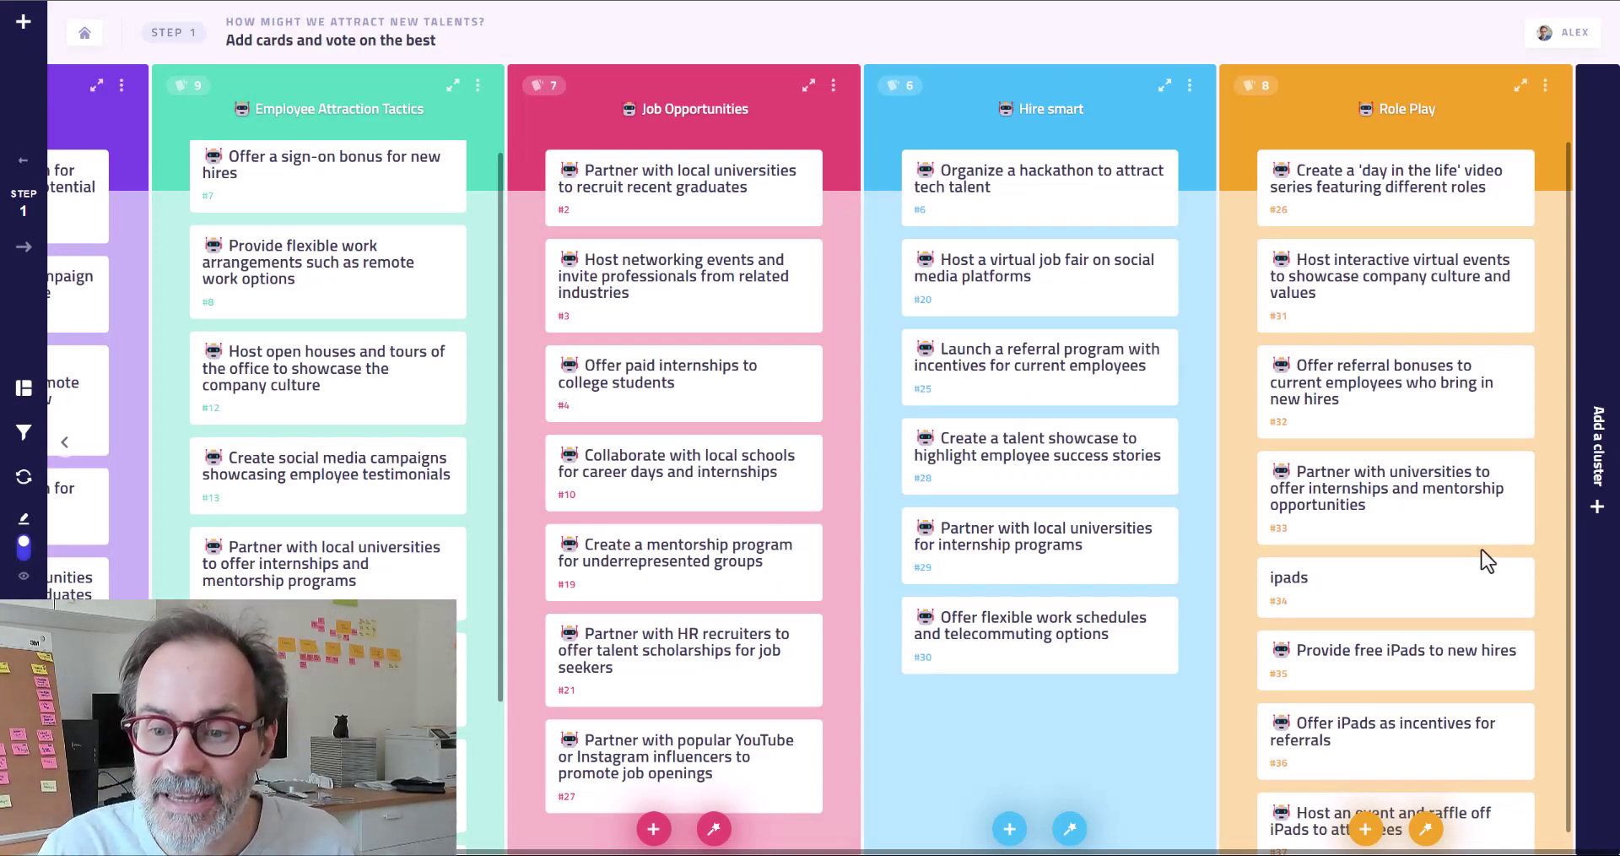
Add a new cluster named "Cluster 1" to the board
scroll(1488, 561, "down", 1)
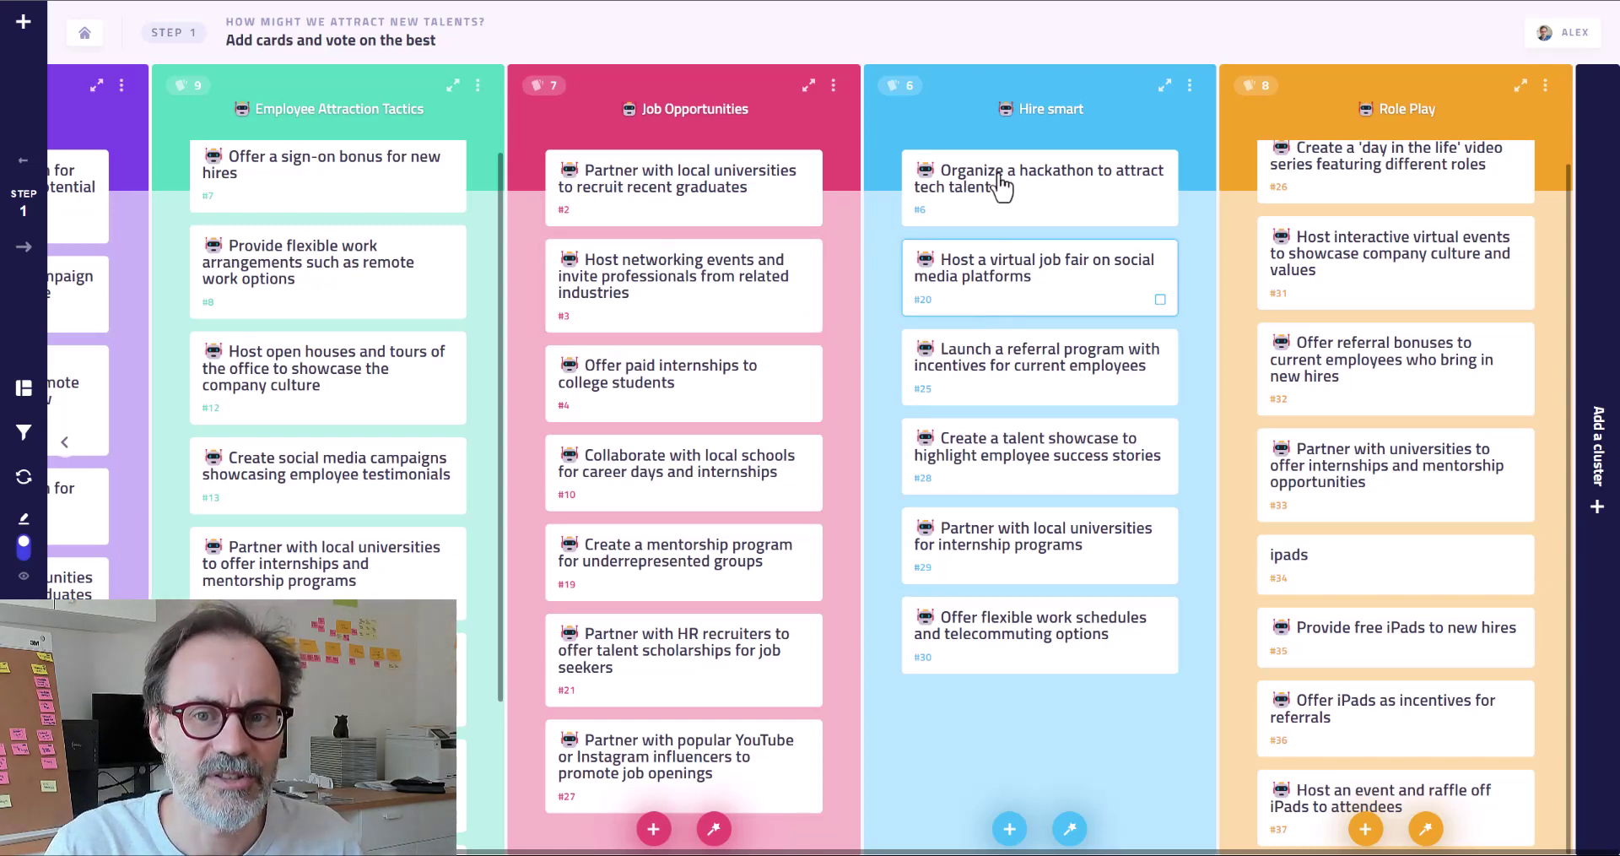
left_click_drag(1047, 108, 1590, 456)
left_click(1590, 456)
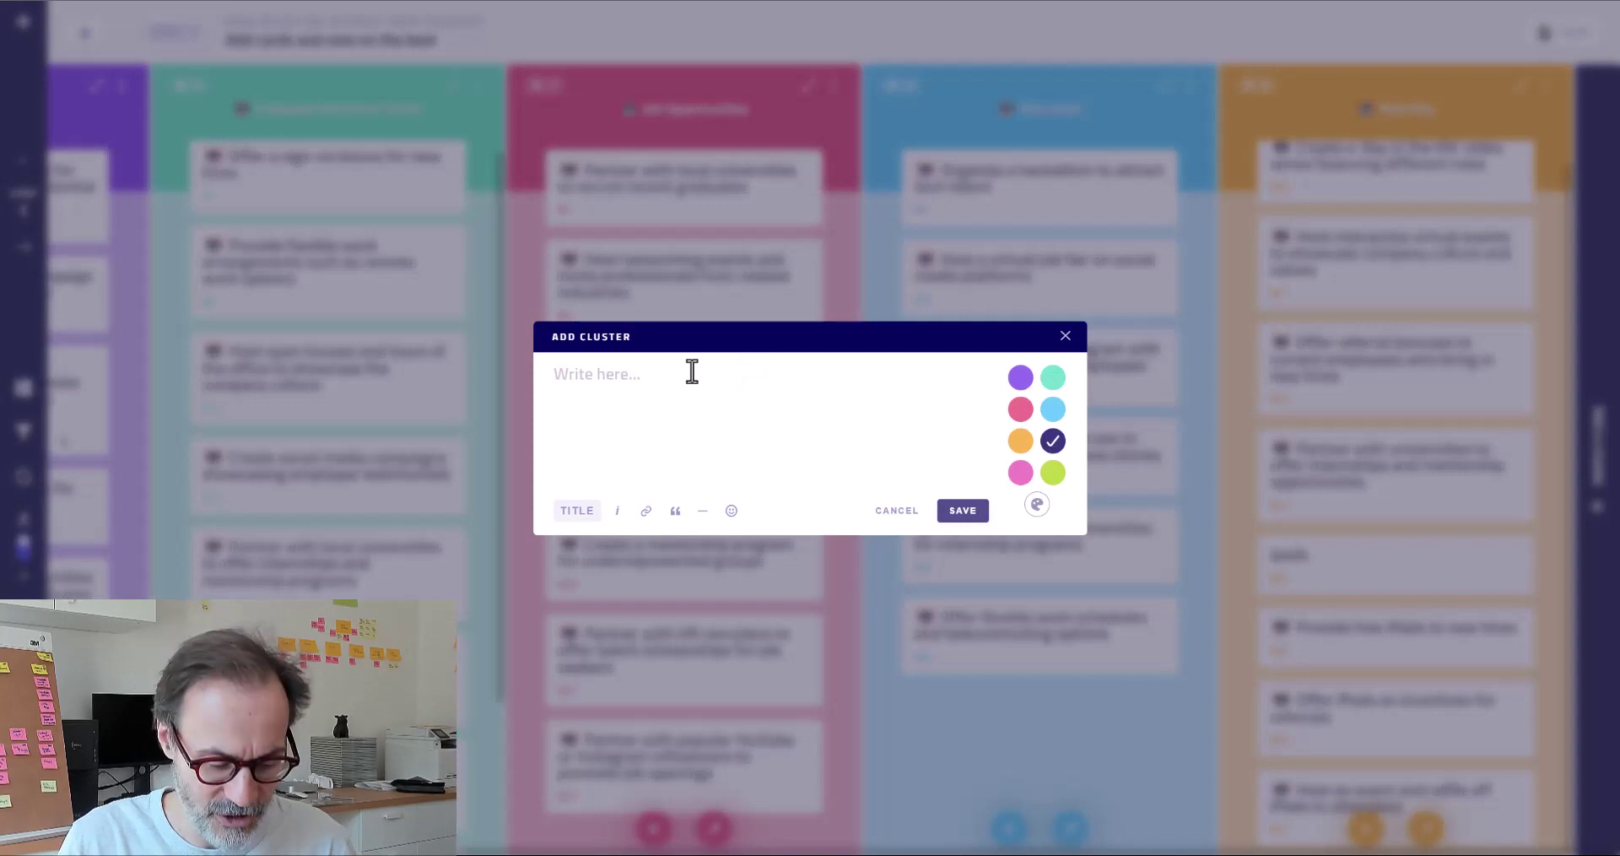
type("Clus")
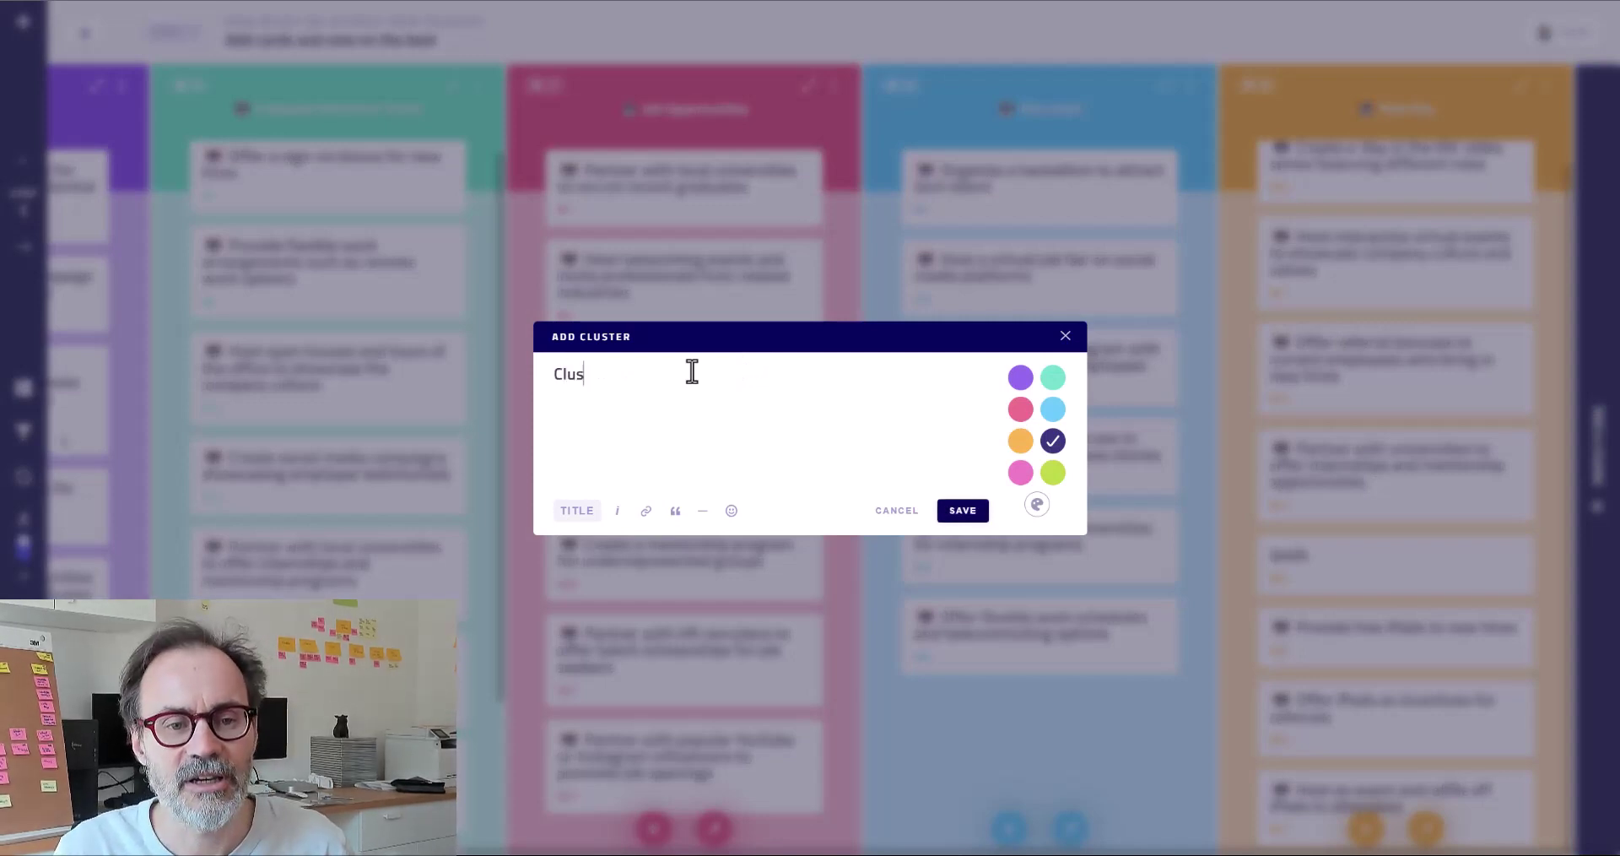
type("ter 1")
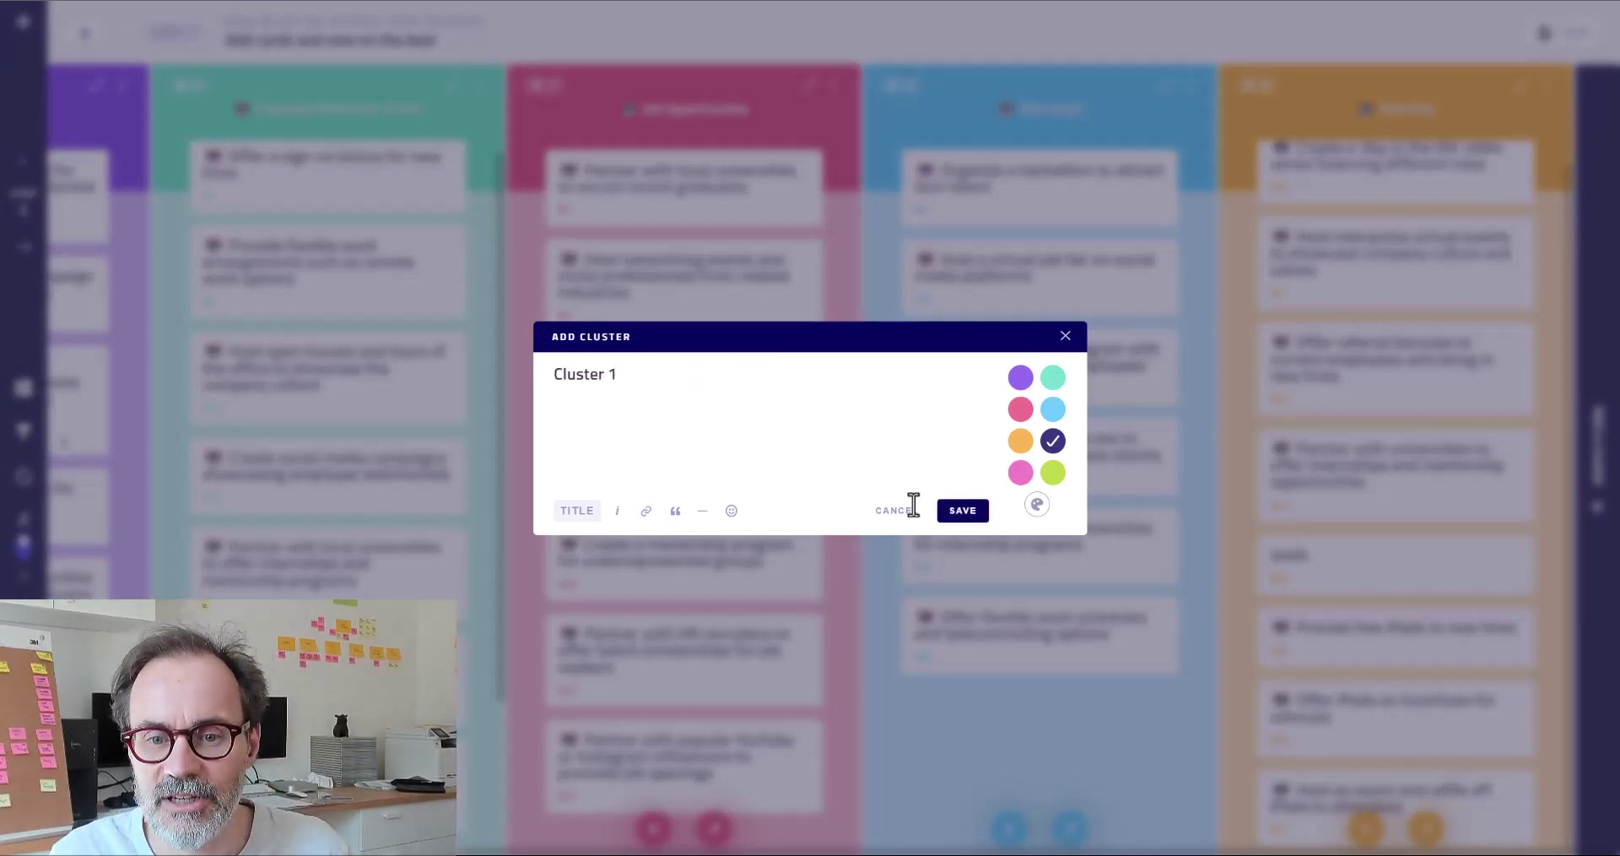
left_click(969, 523)
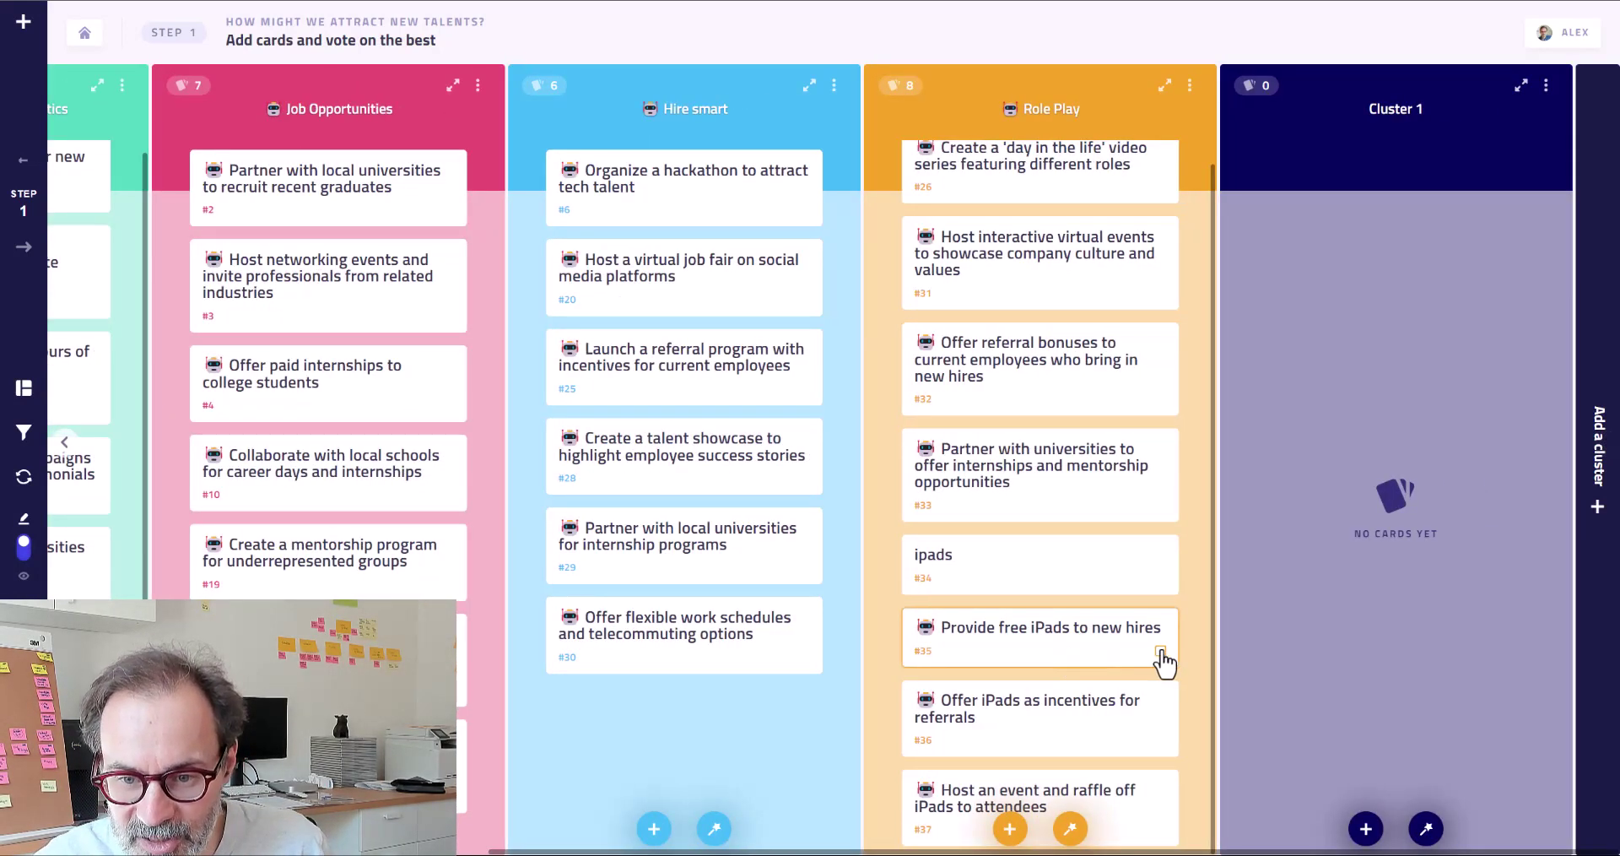
Move the three AI-generated iPads cards from the Role Play cluster into the empty Cluster 1
left_click(1160, 651)
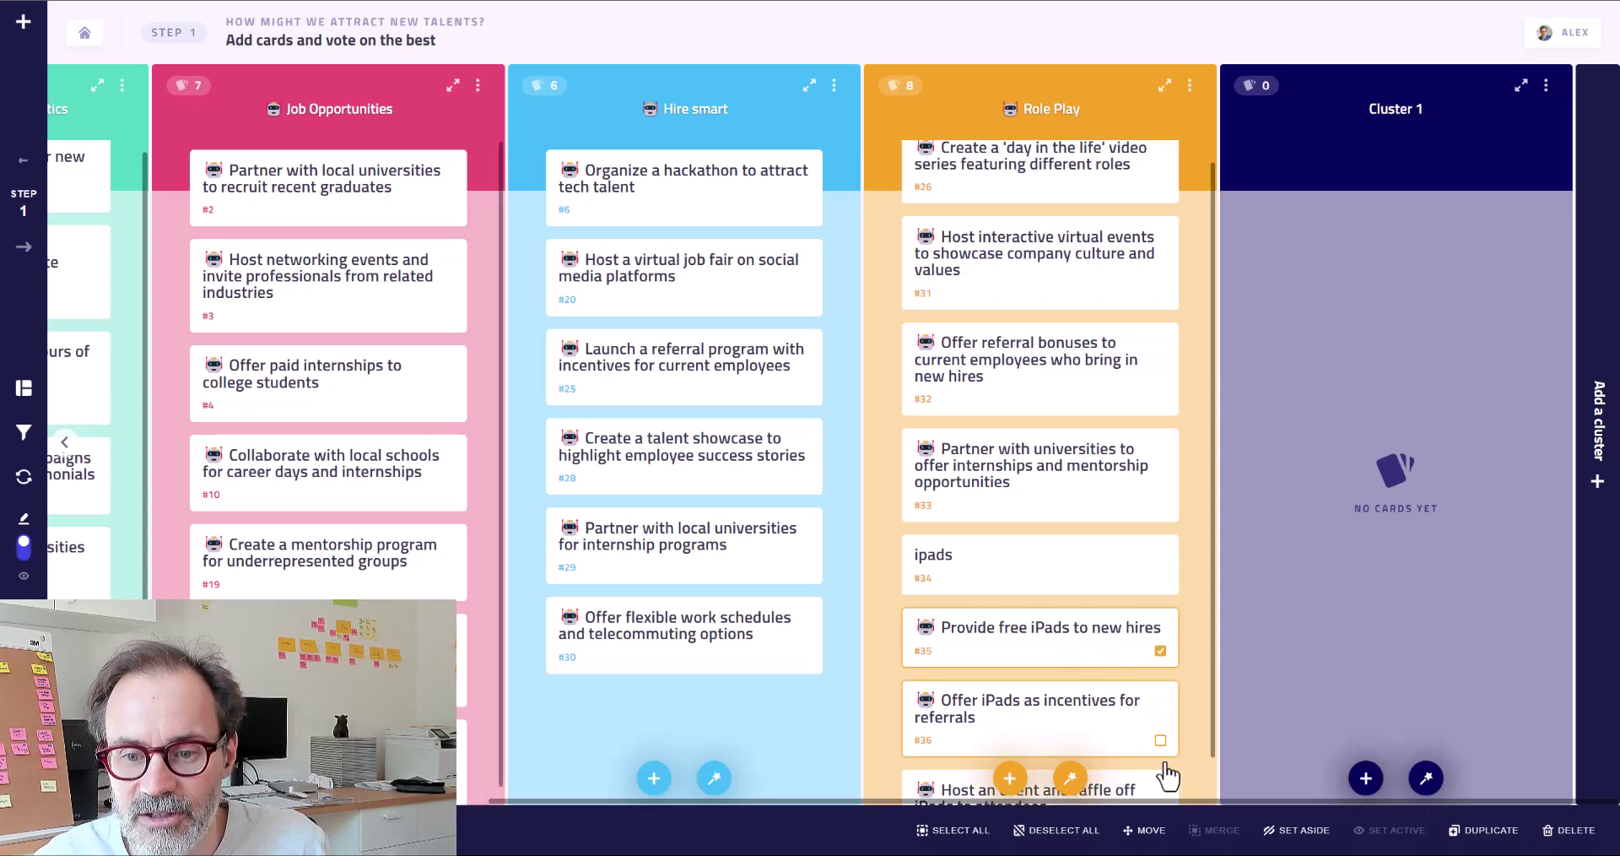
left_click(1161, 740)
scroll(1156, 739, "down", 1)
left_click(1162, 779)
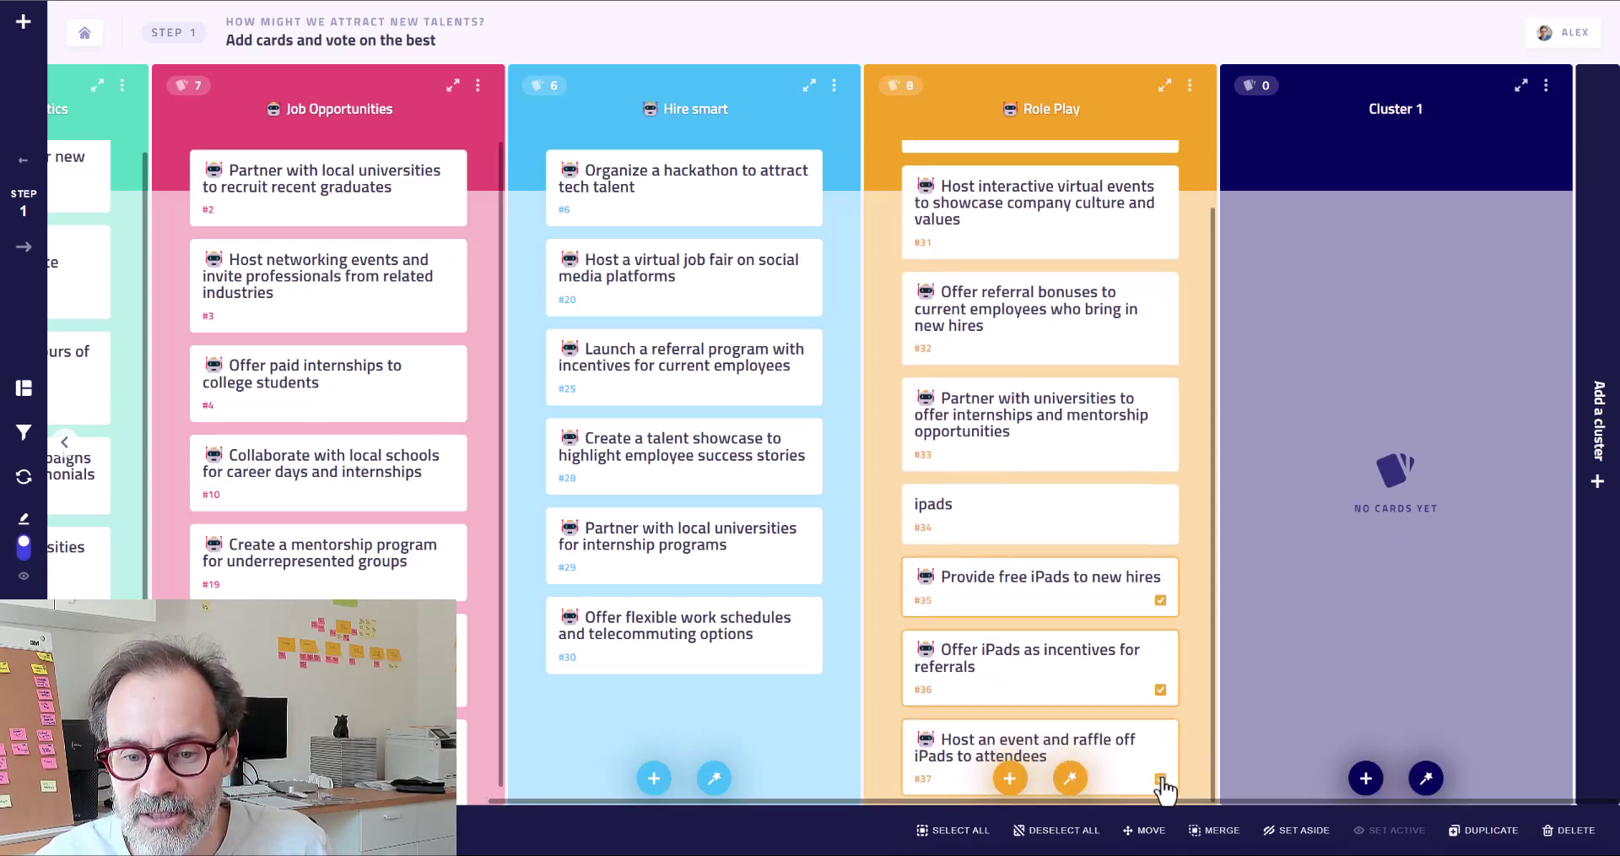
left_click(1135, 830)
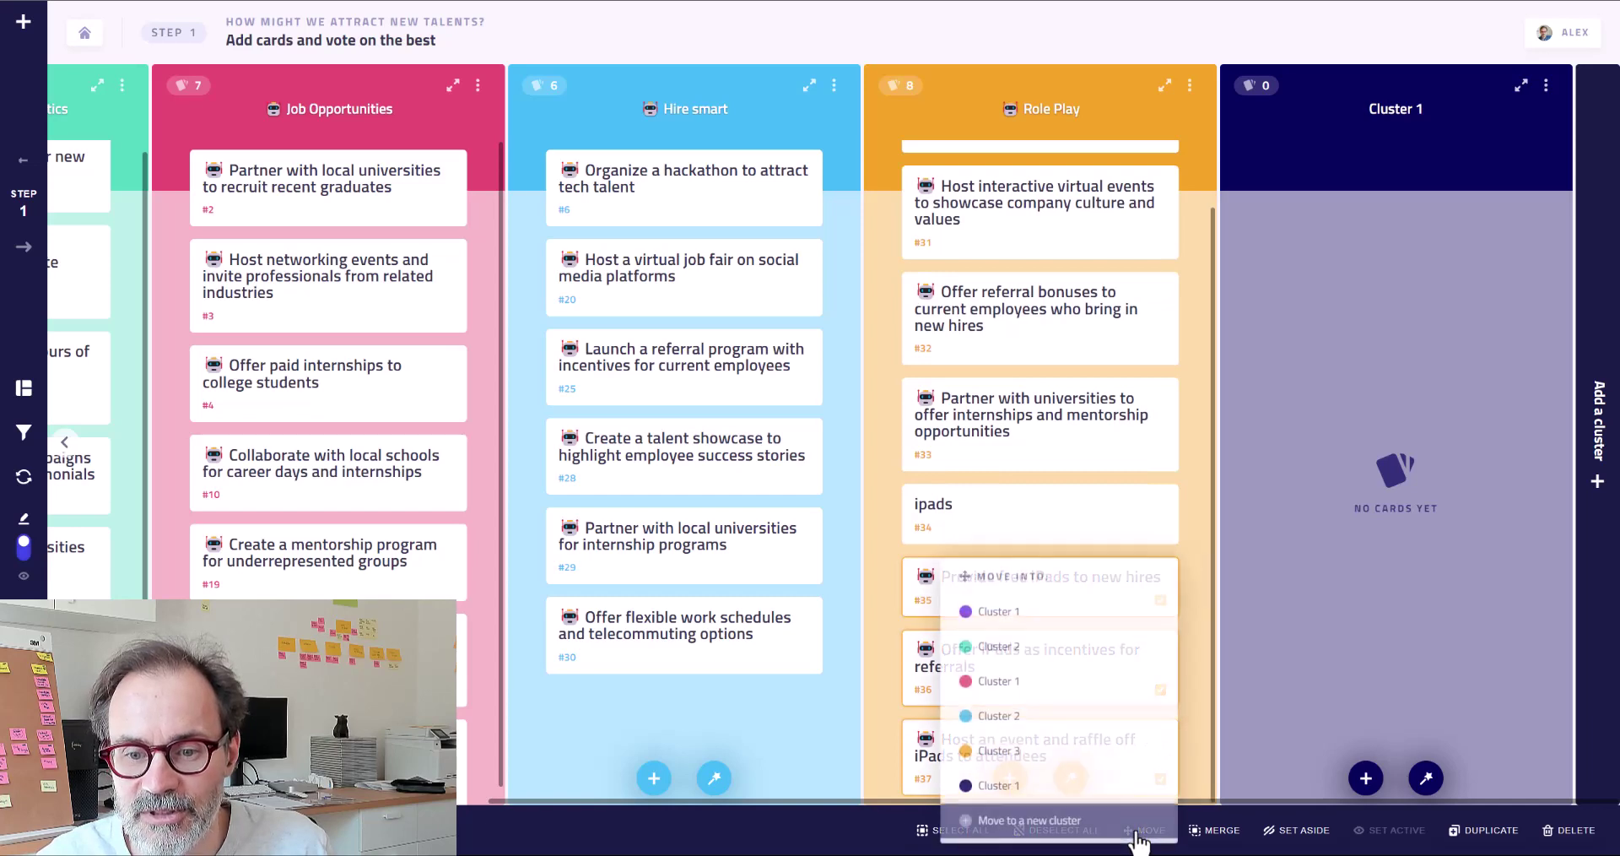
left_click(1074, 786)
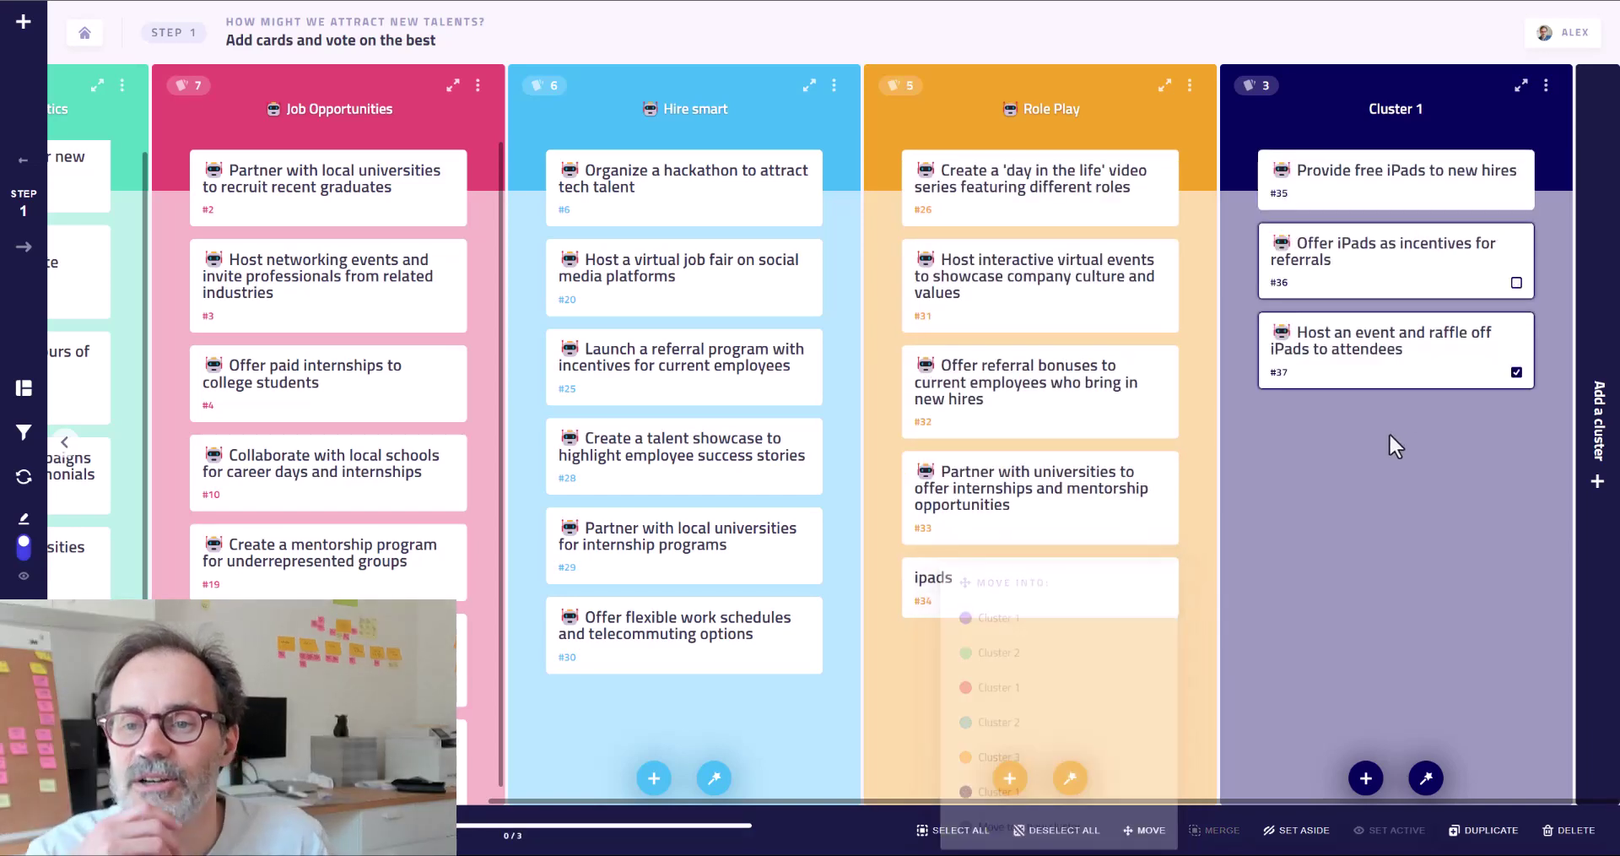
Rename the cluster holding the three iPads cards using AI
left_click_drag(1427, 173, 1359, 191)
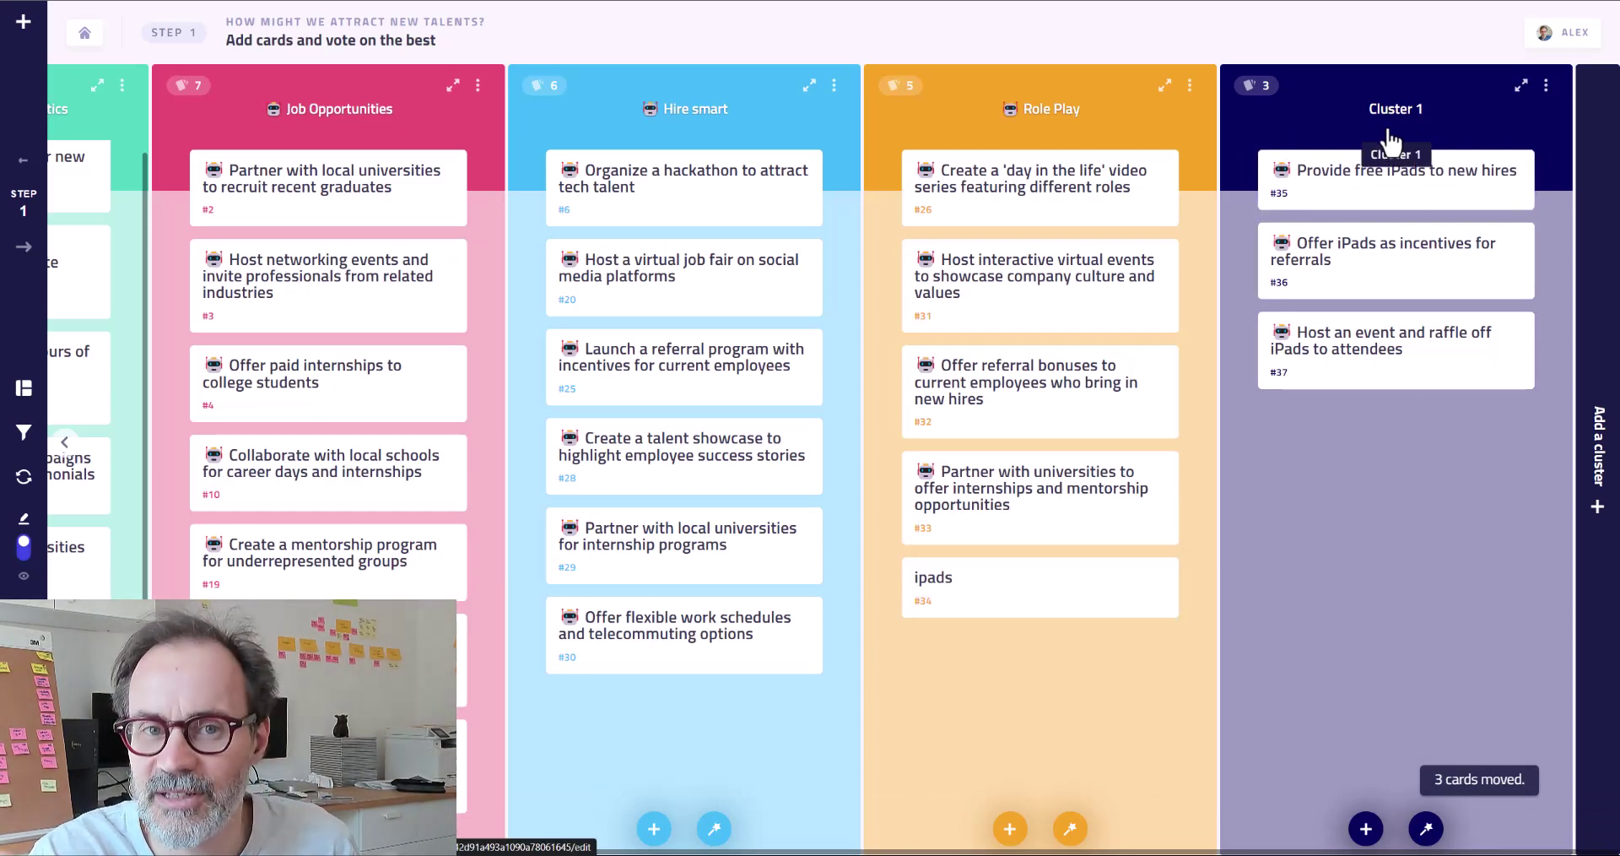
left_click(1546, 85)
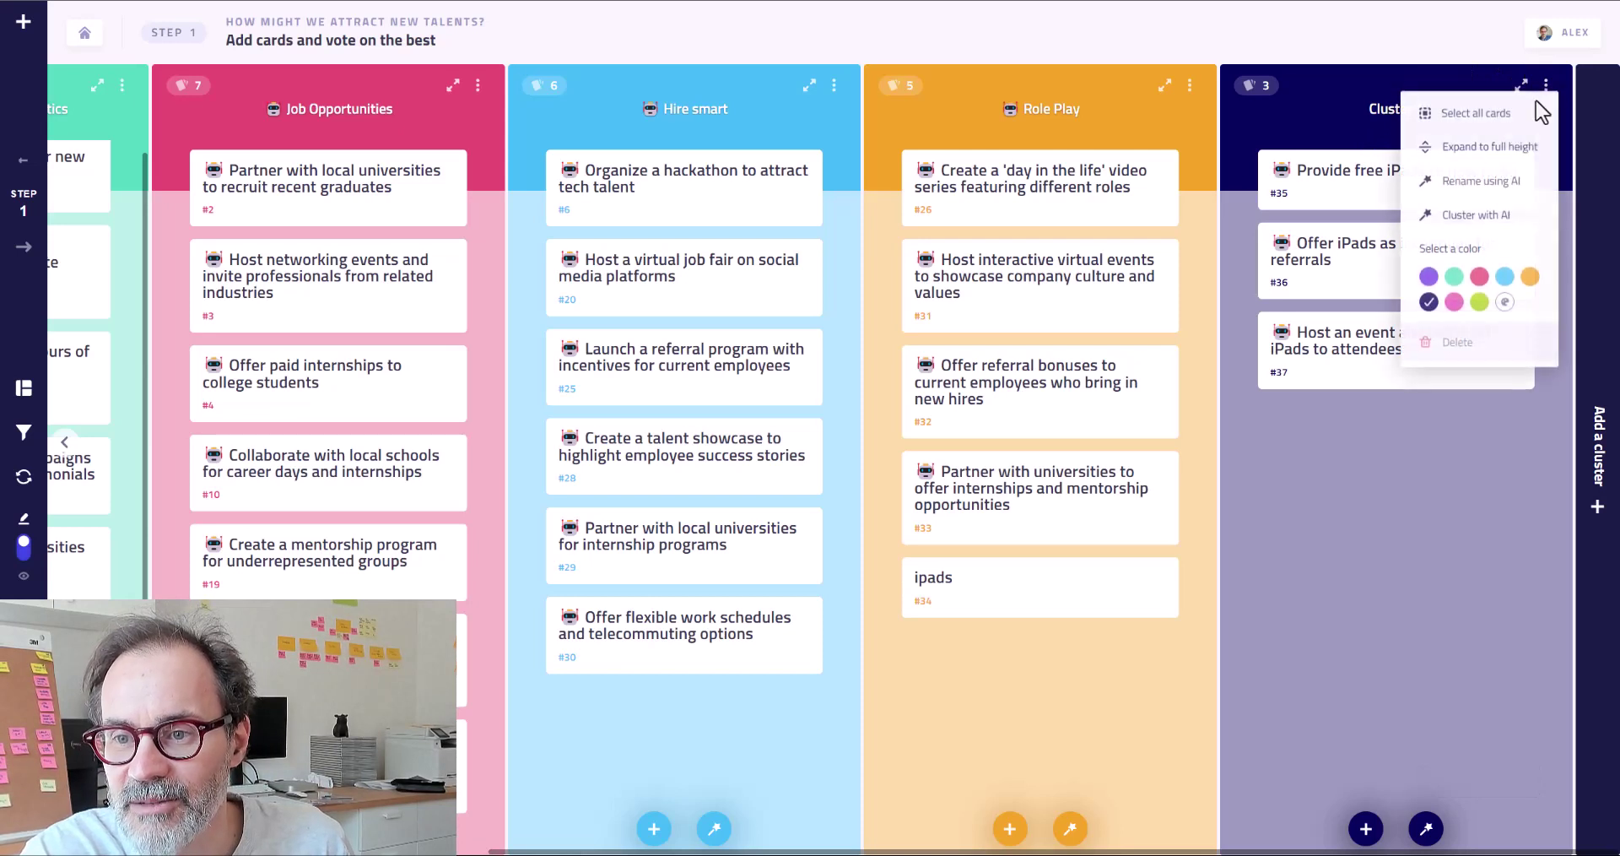
left_click(1464, 185)
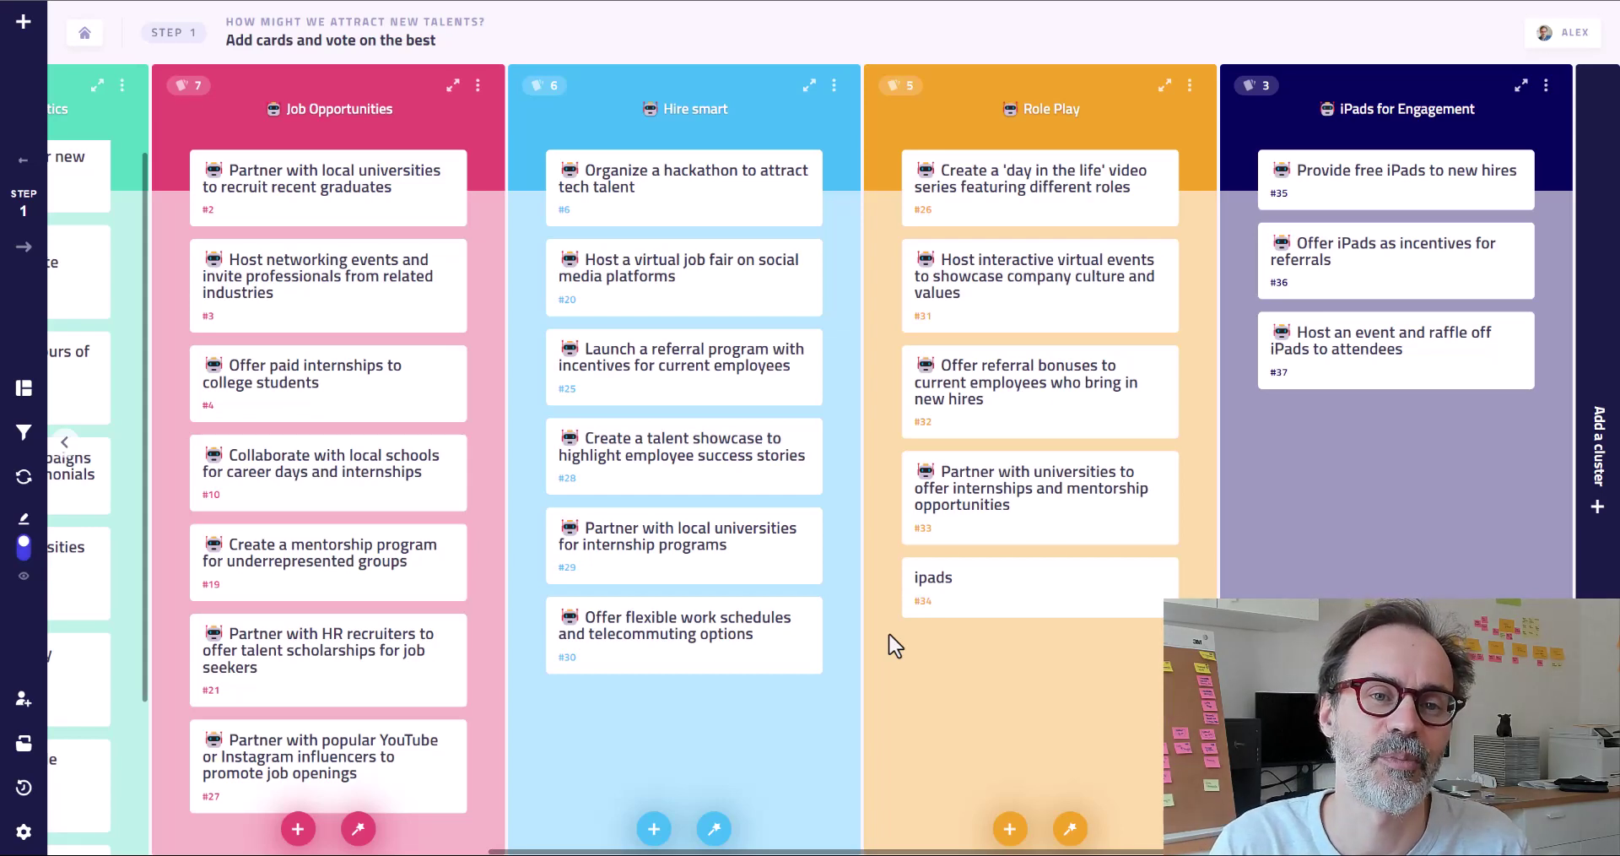
Enable AI hint generation for new cards in the settings of step 1, save, and close the step list
left_click(25, 211)
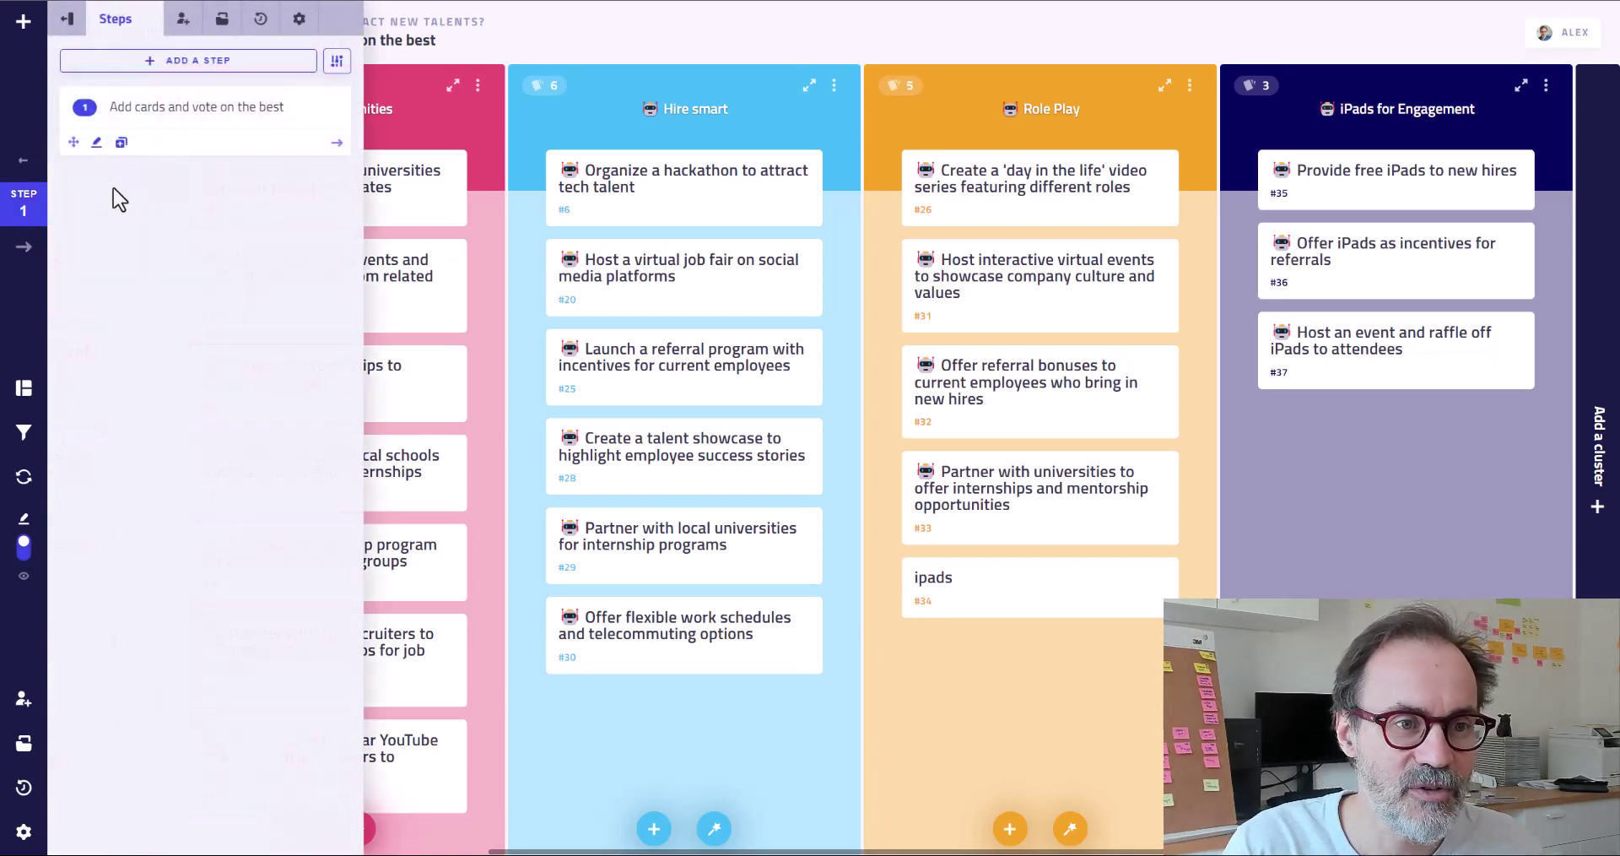
left_click(96, 142)
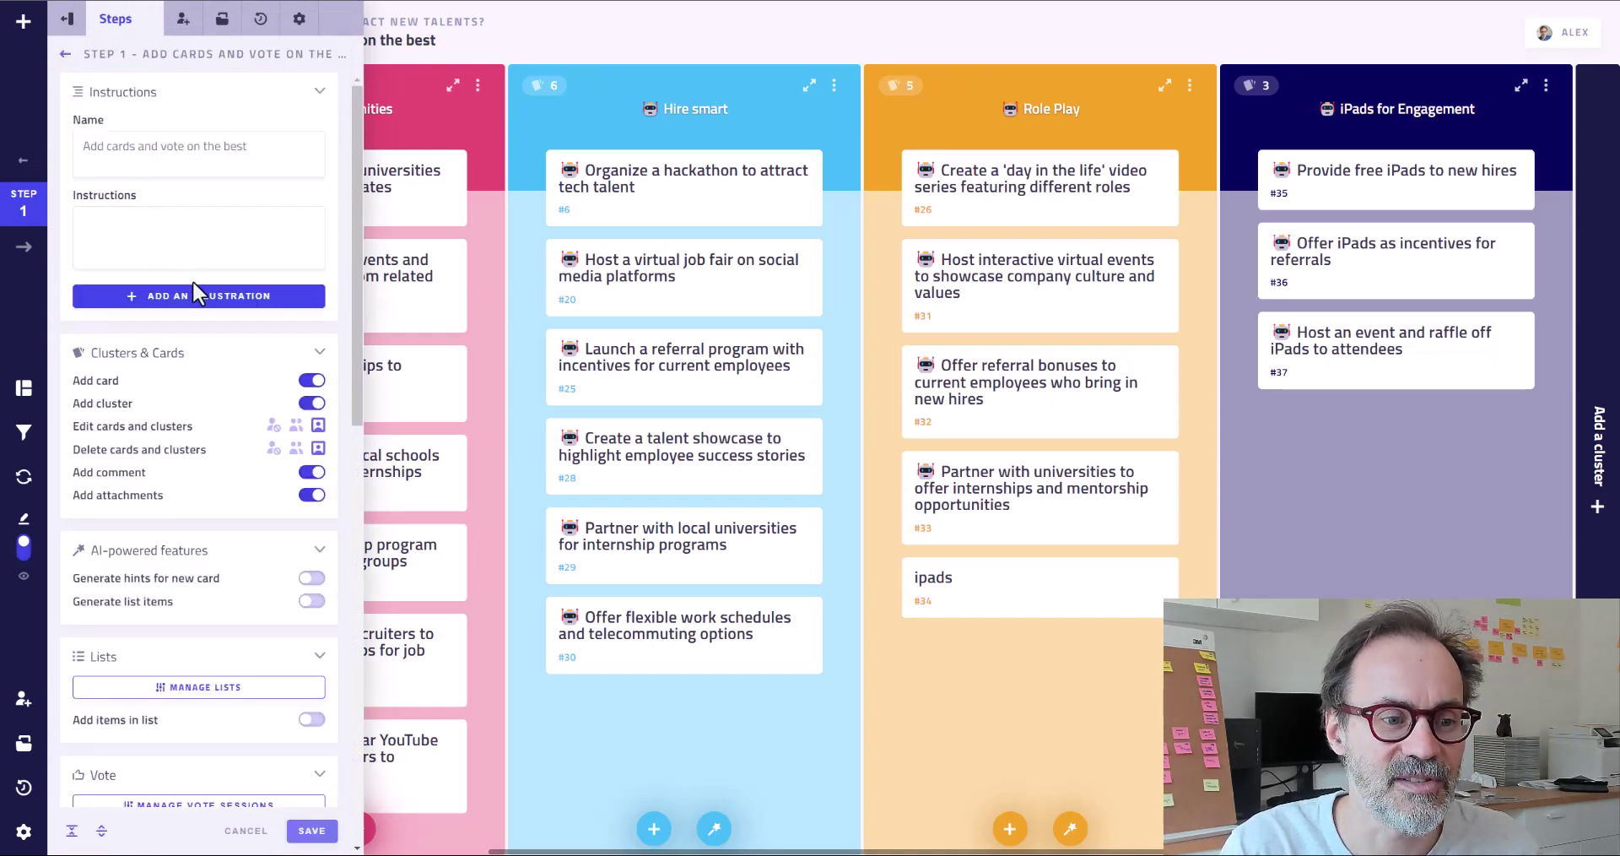
scroll(196, 291, "down", 4)
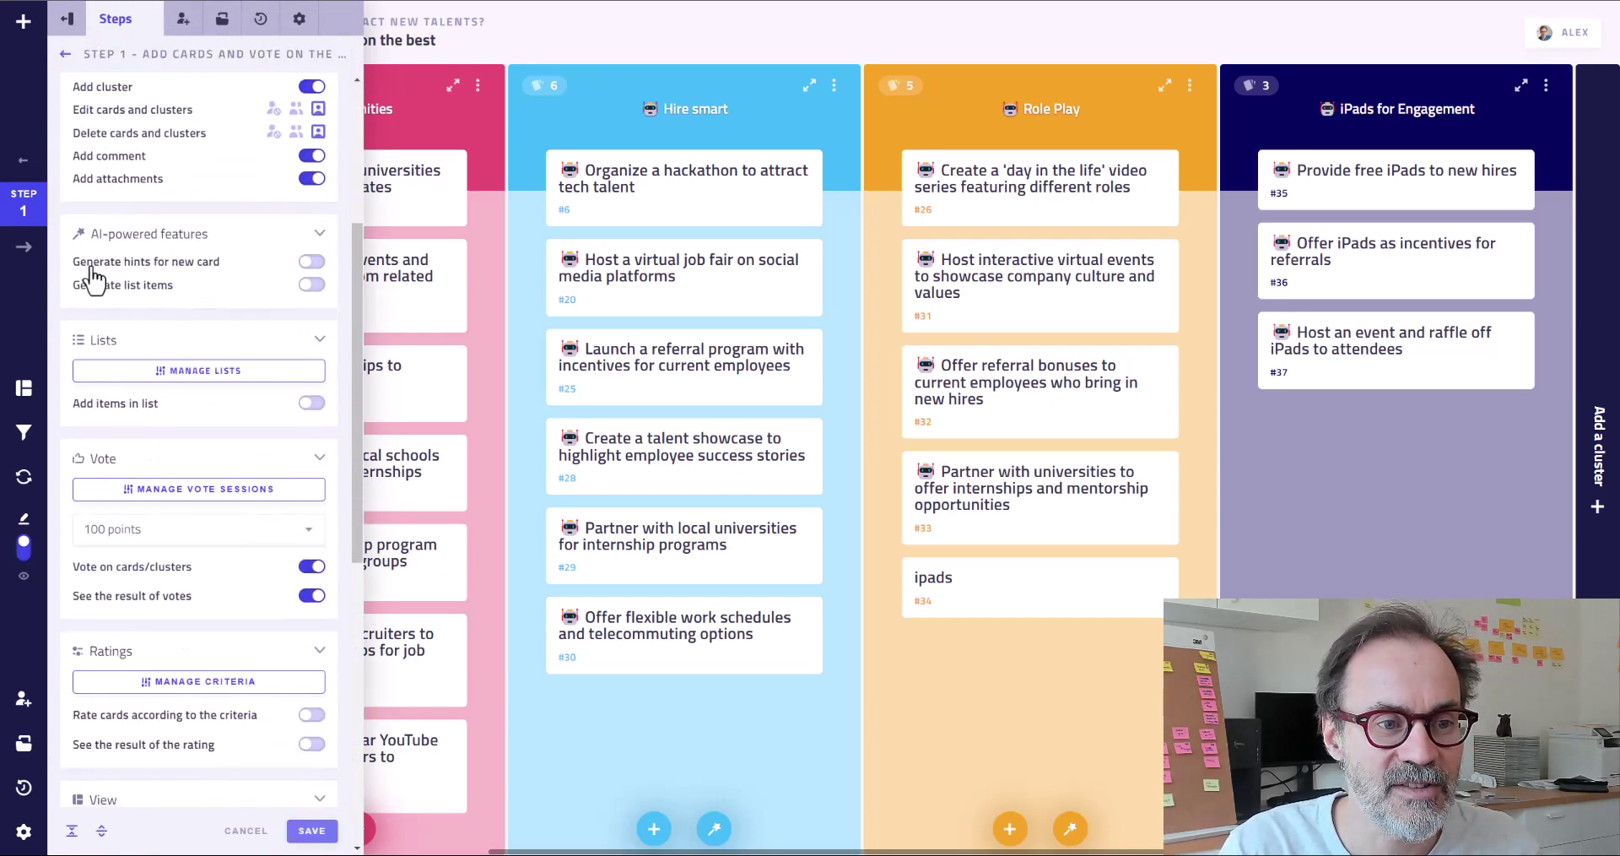
left_click(311, 263)
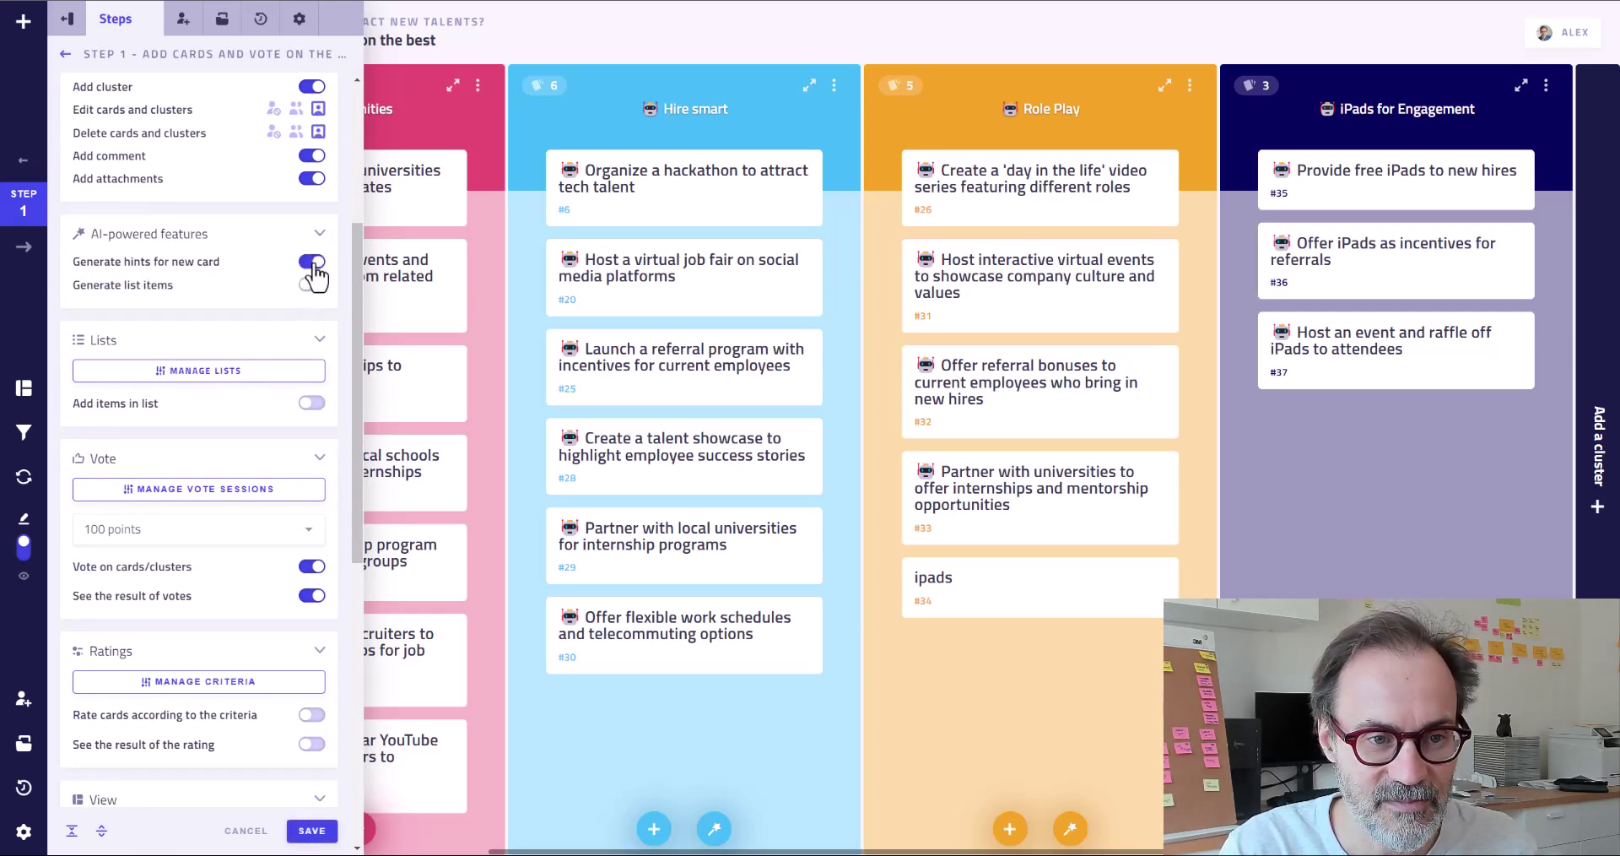
left_click(306, 832)
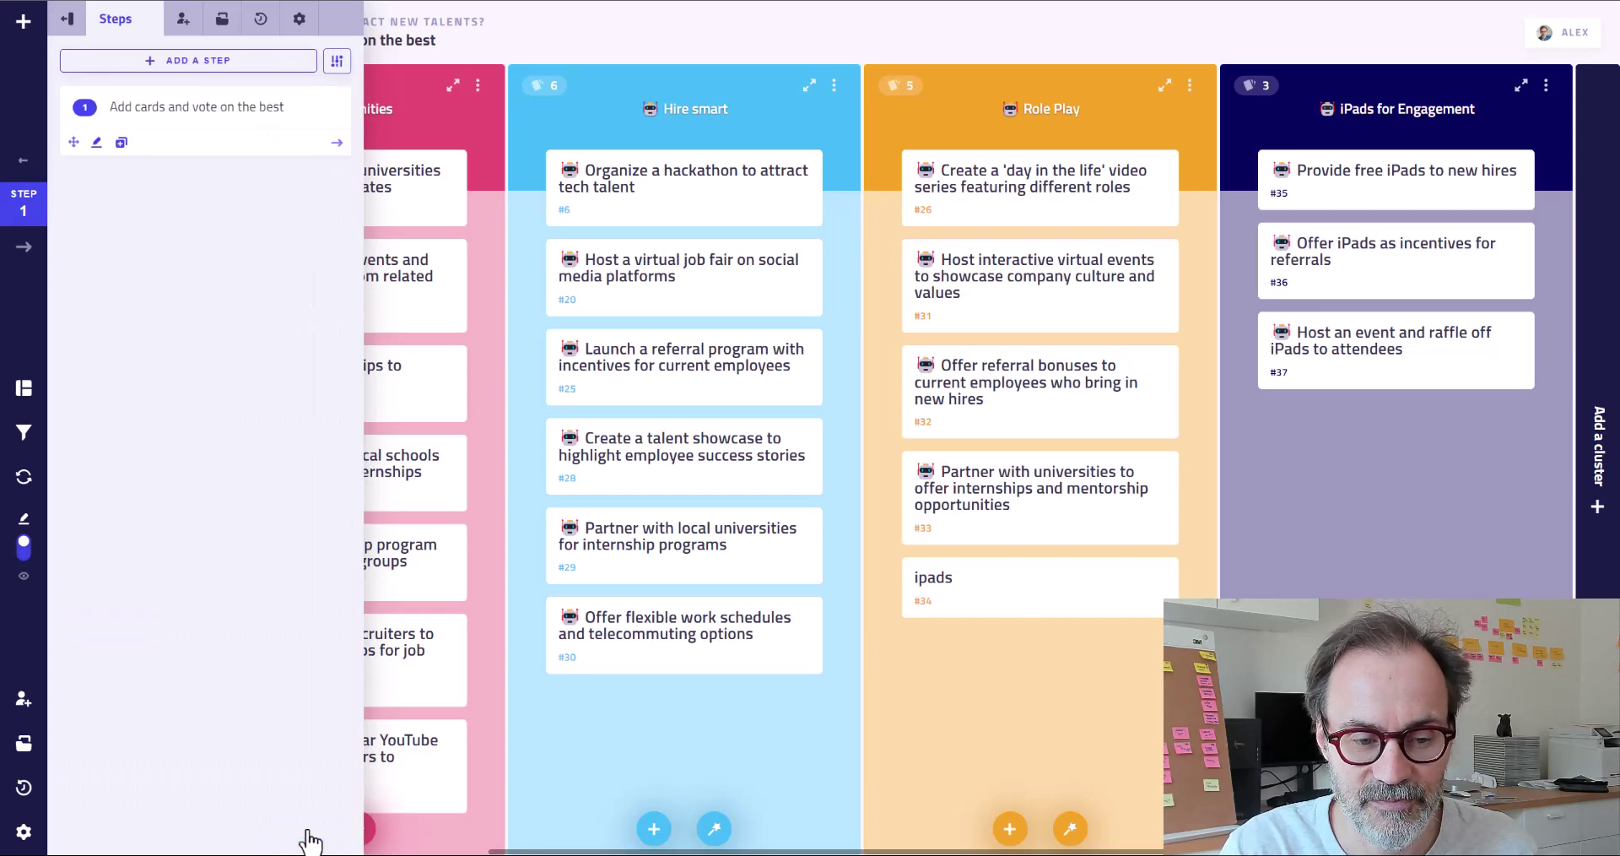
left_click(23, 221)
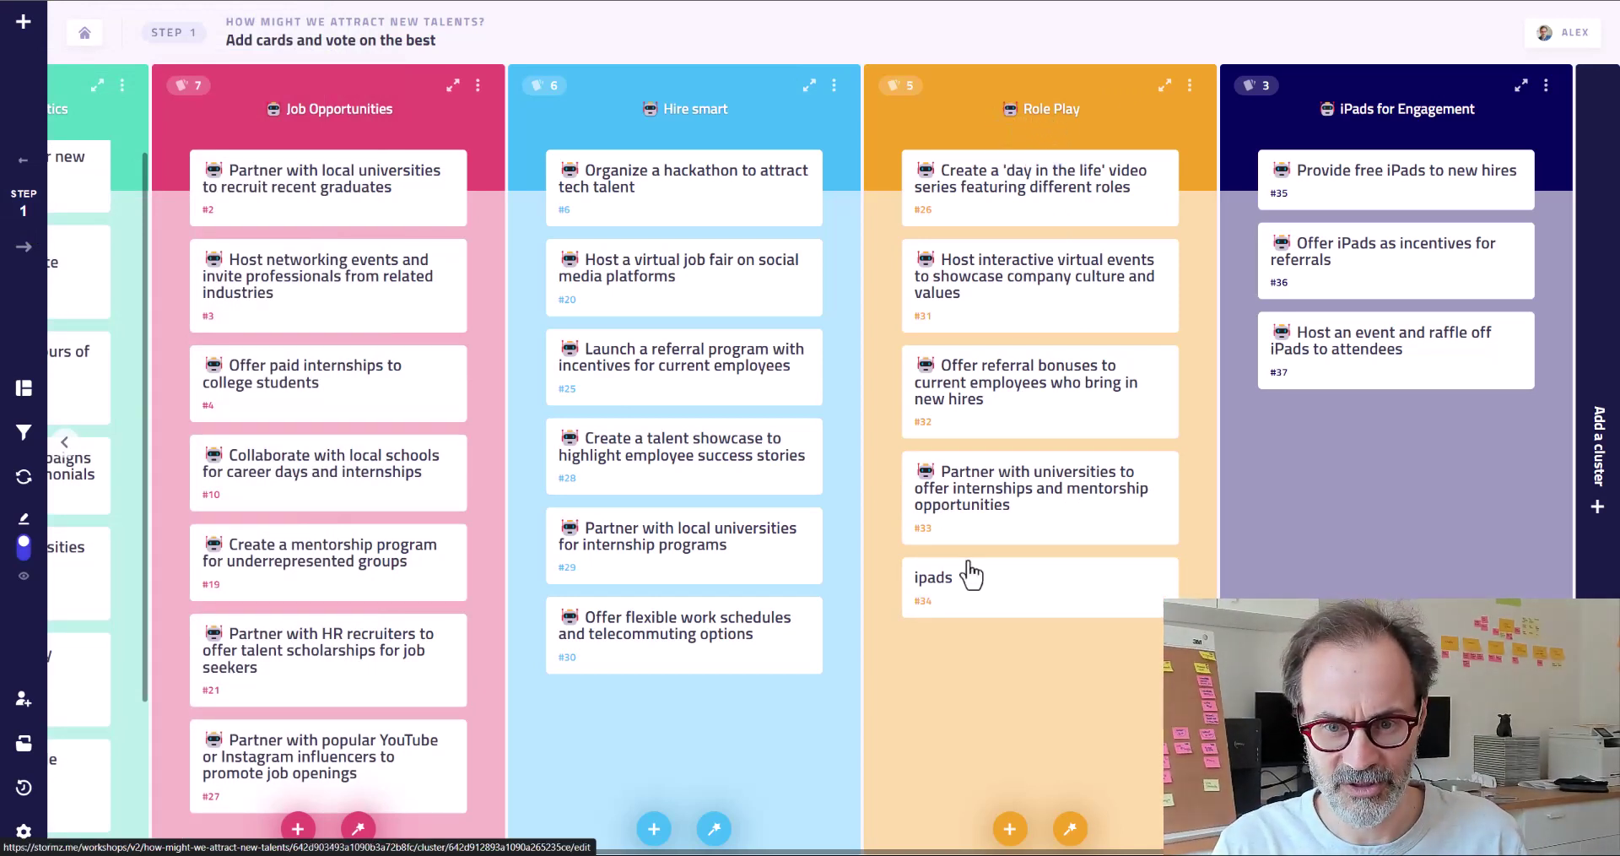
Start a new Role Play card, request AI hints, and write "Where students can live the life of an employee for 3 days"
left_click(880, 622)
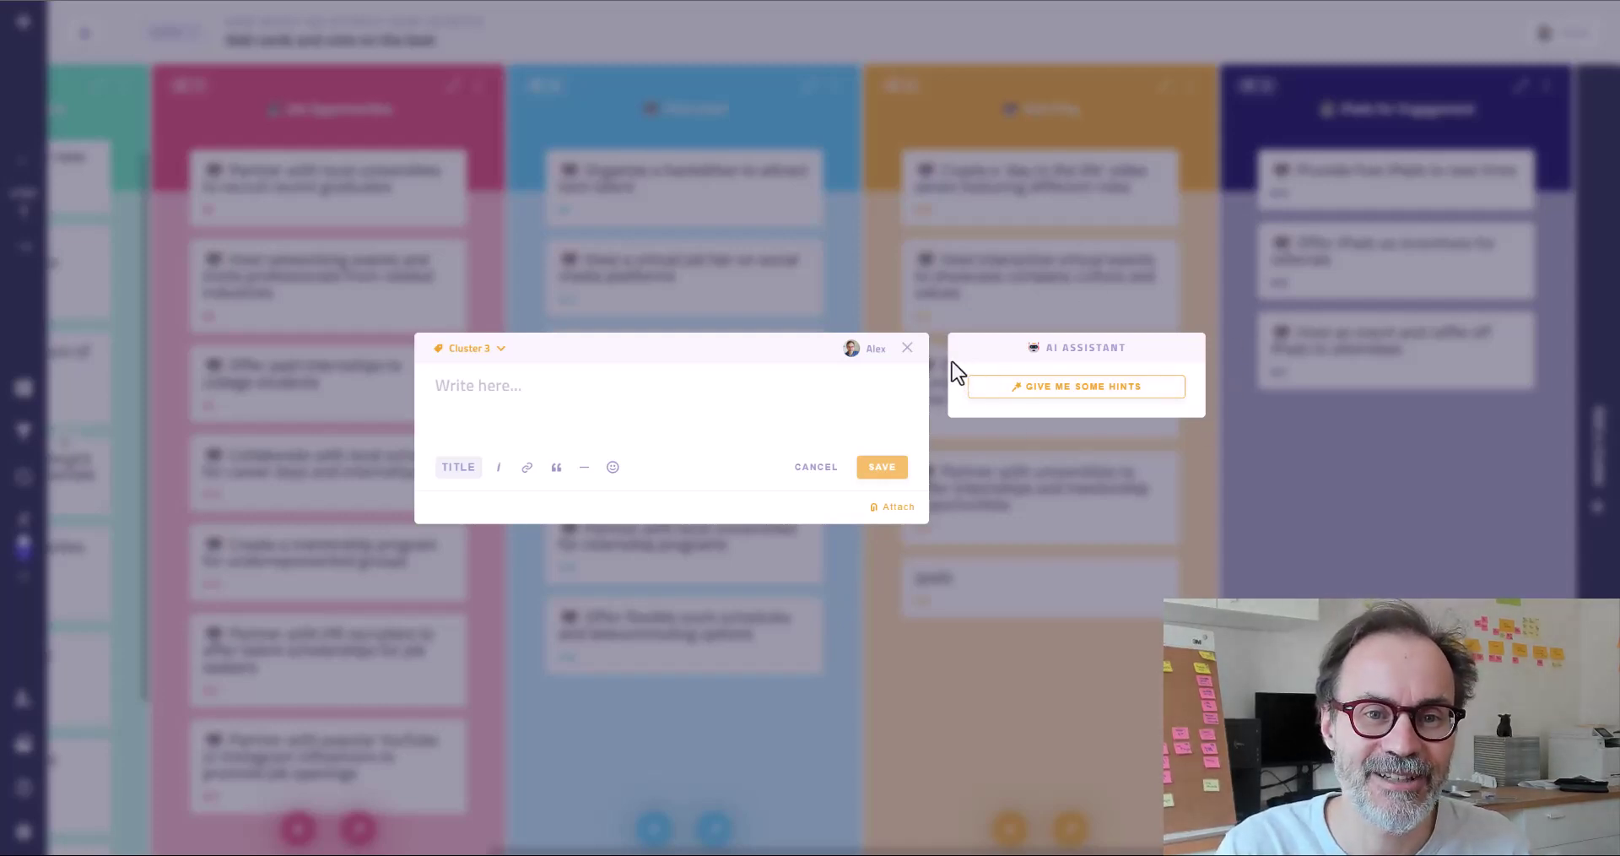
left_click(1038, 396)
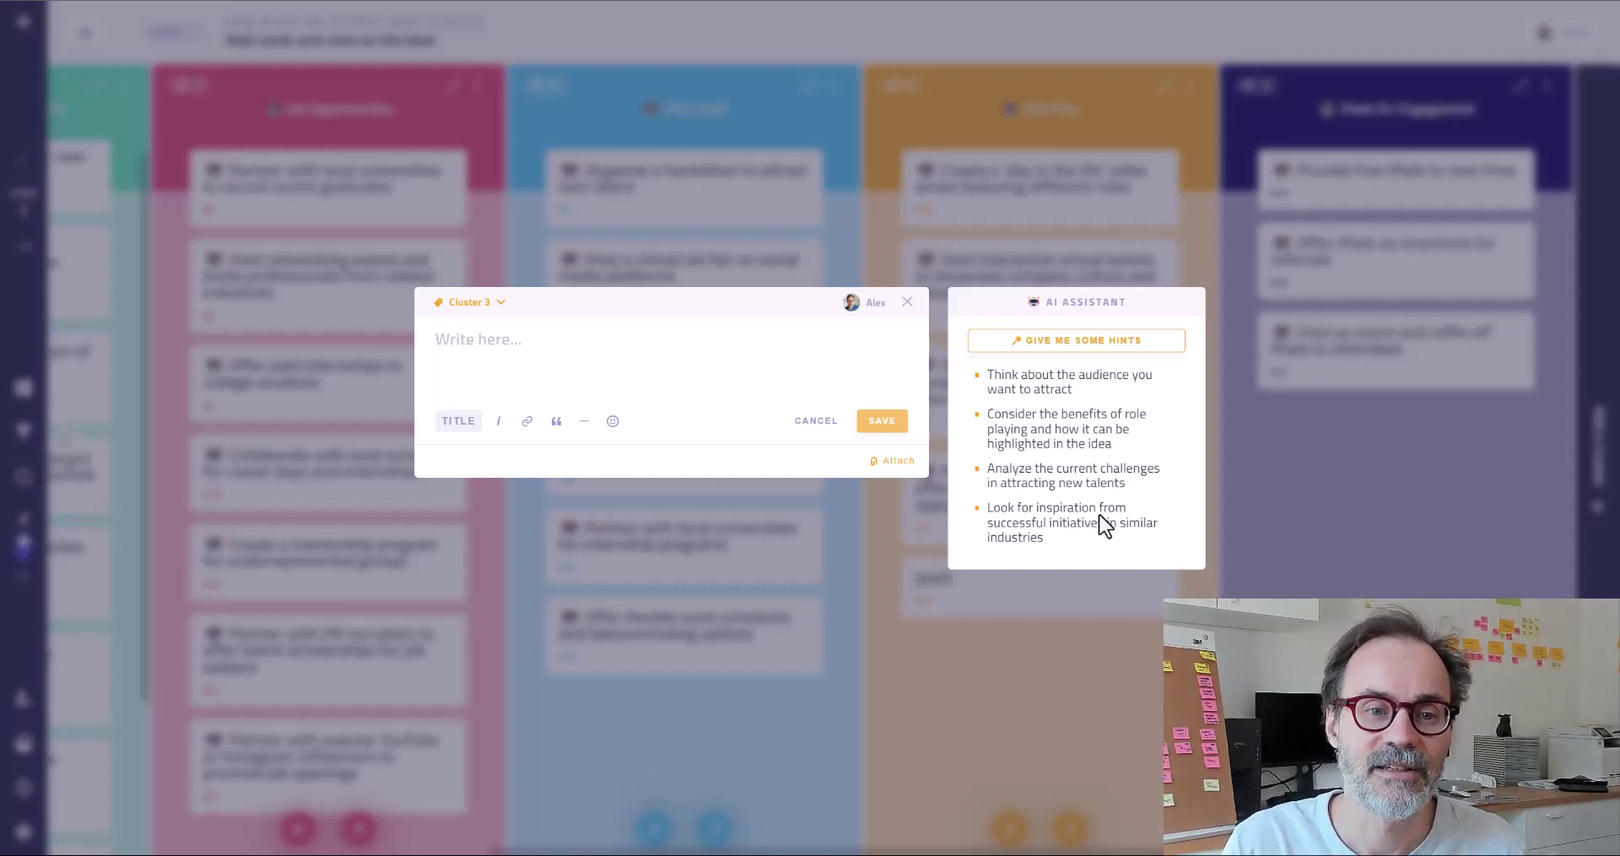
left_click(506, 341)
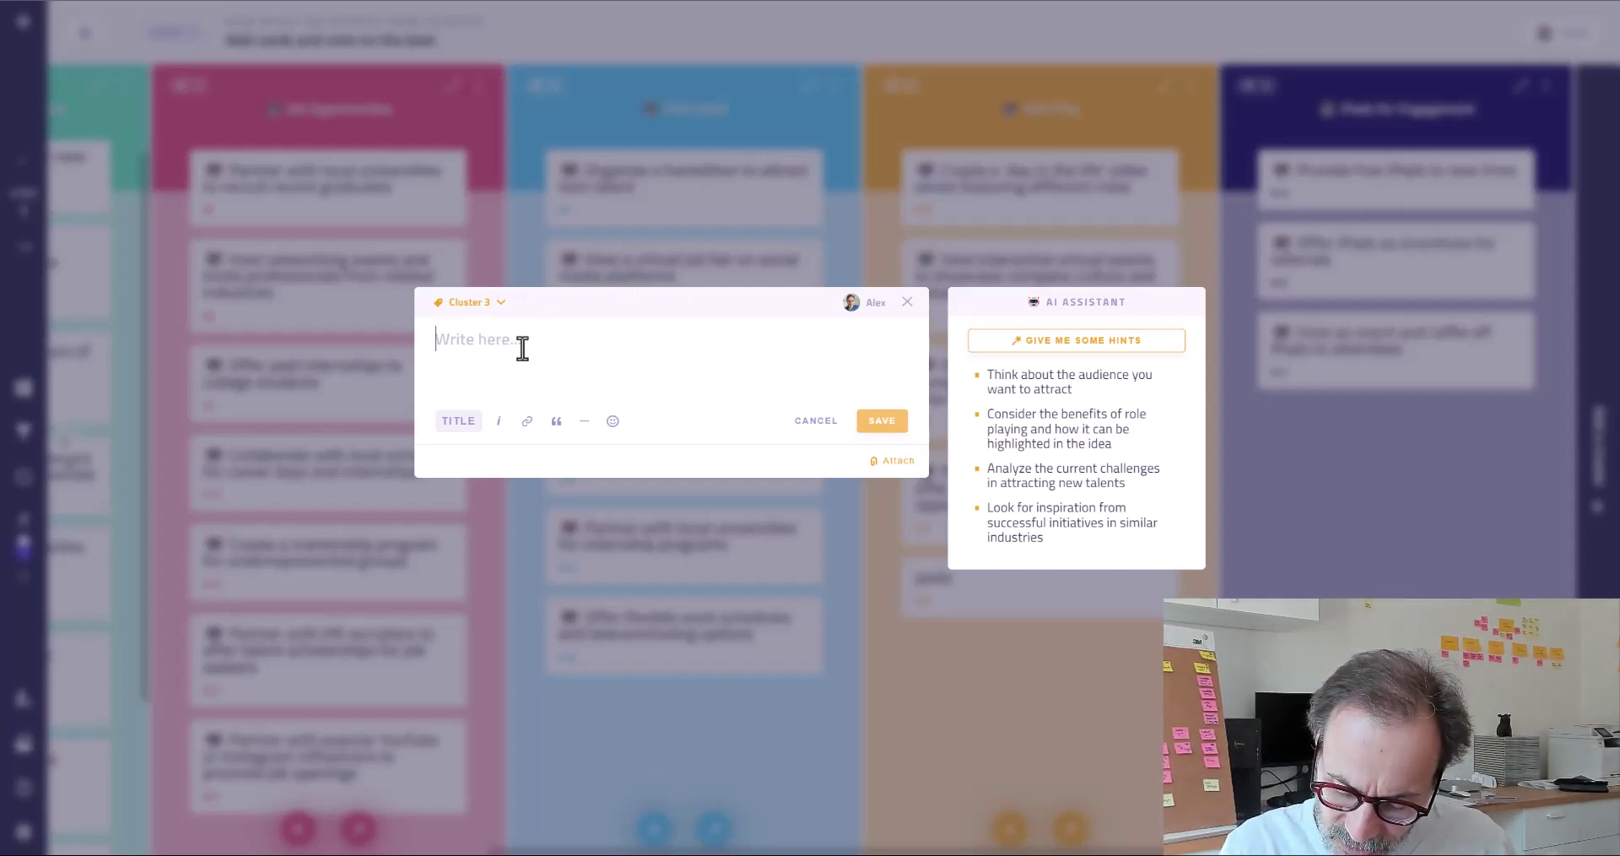
type("W")
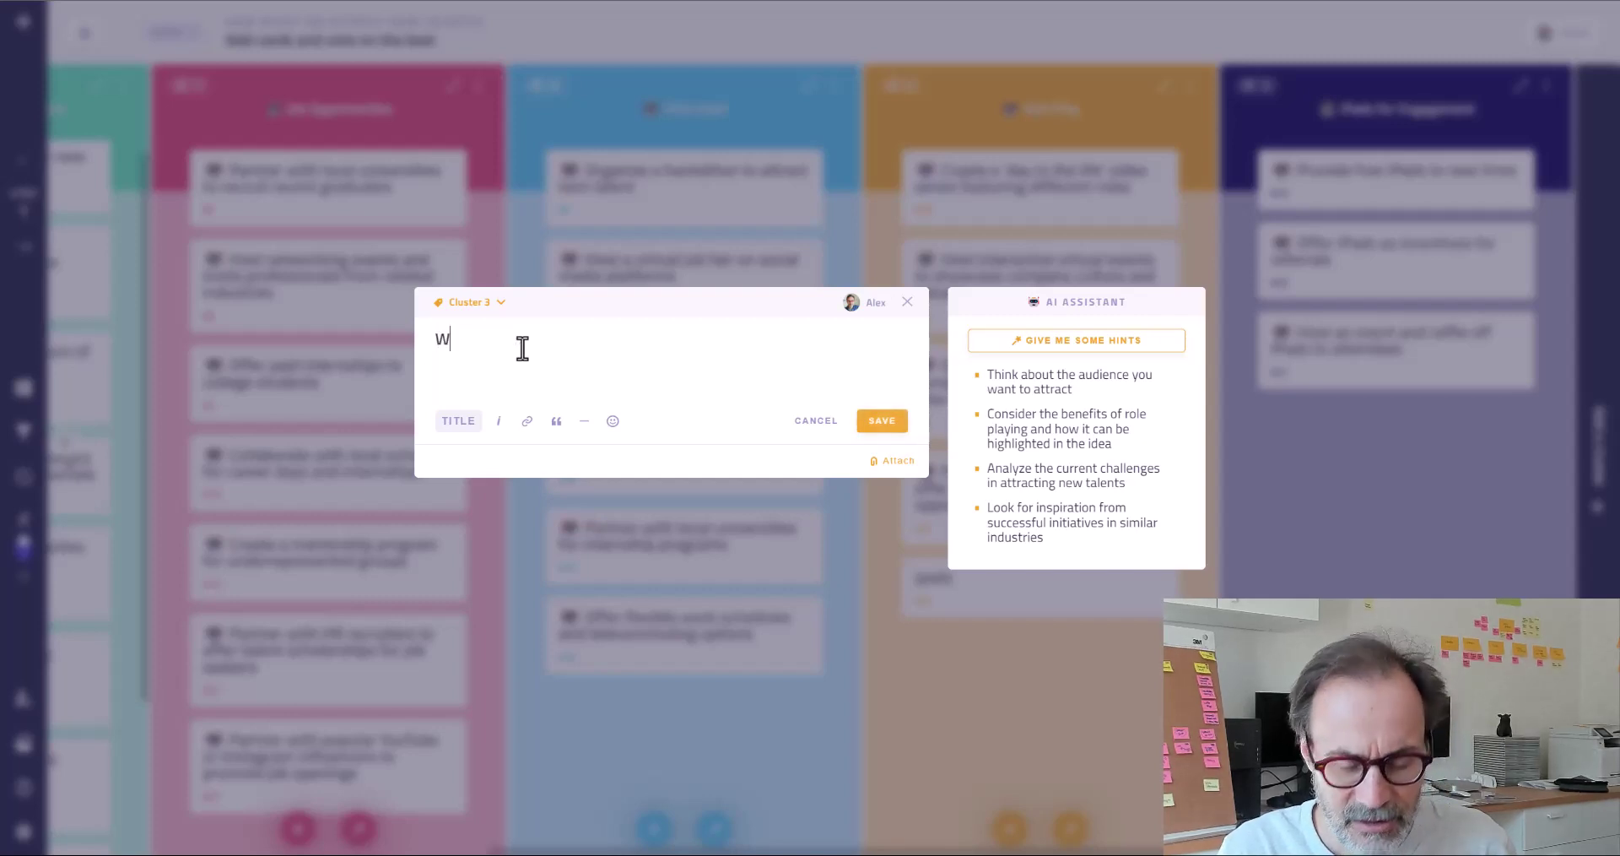
type("here")
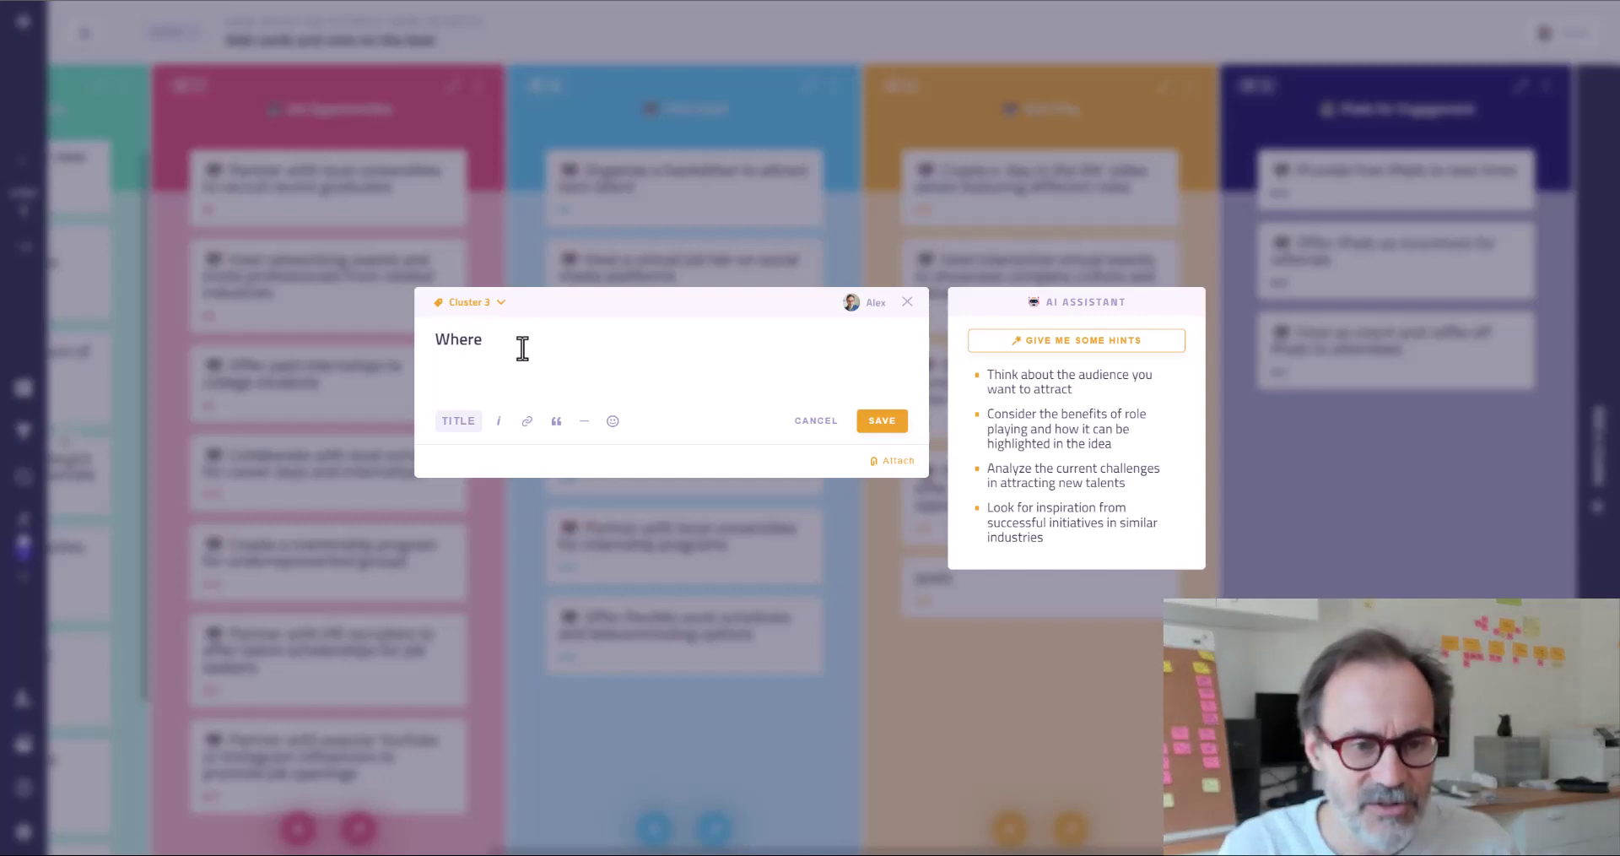
type(" students can")
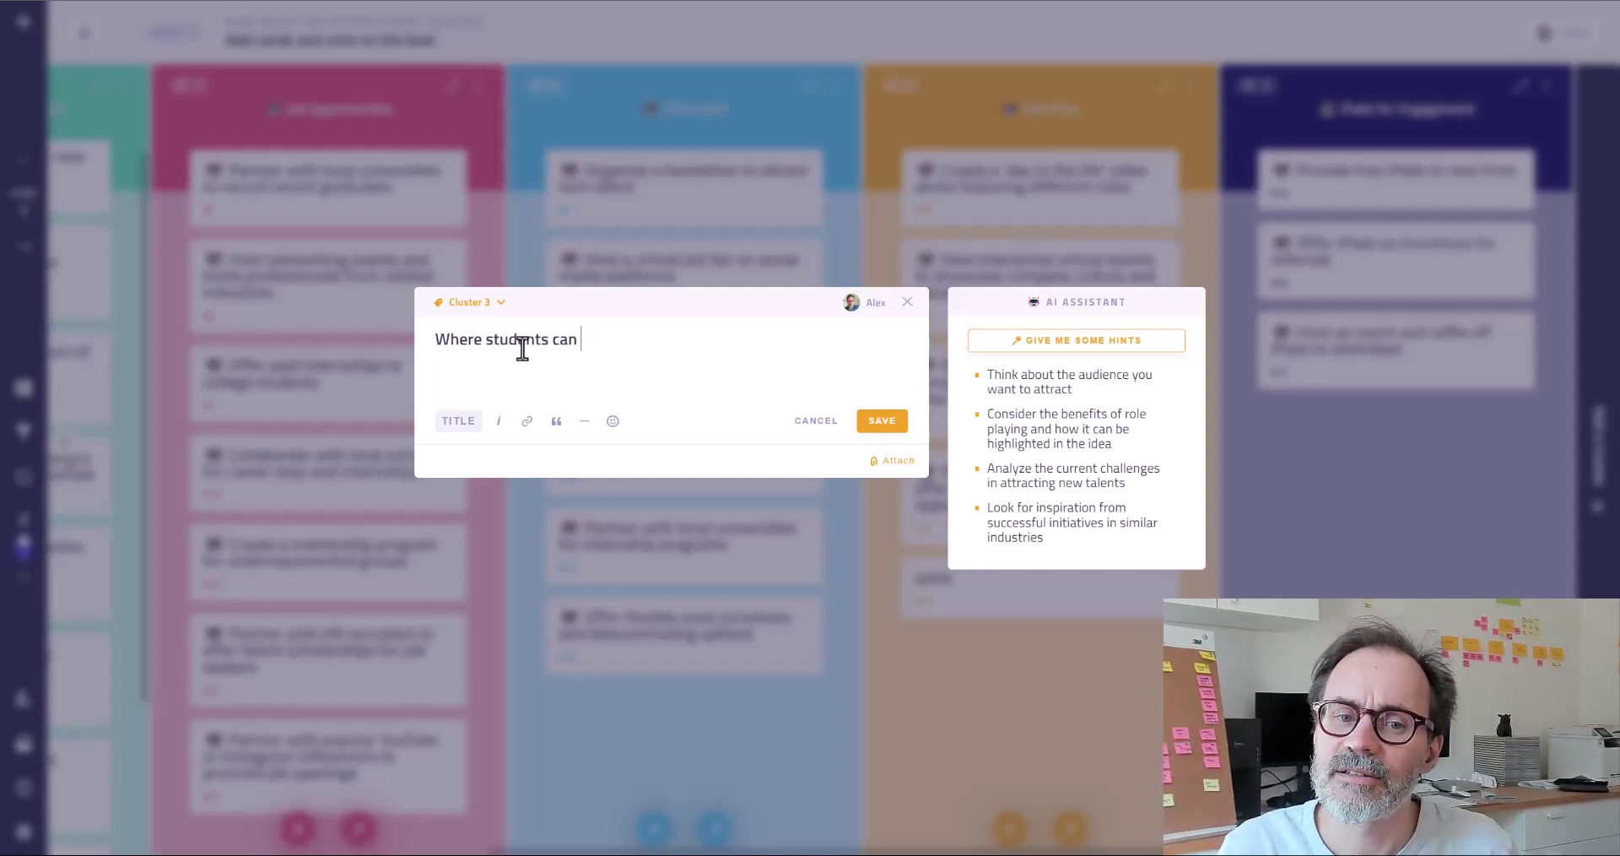
type(" live th e life of")
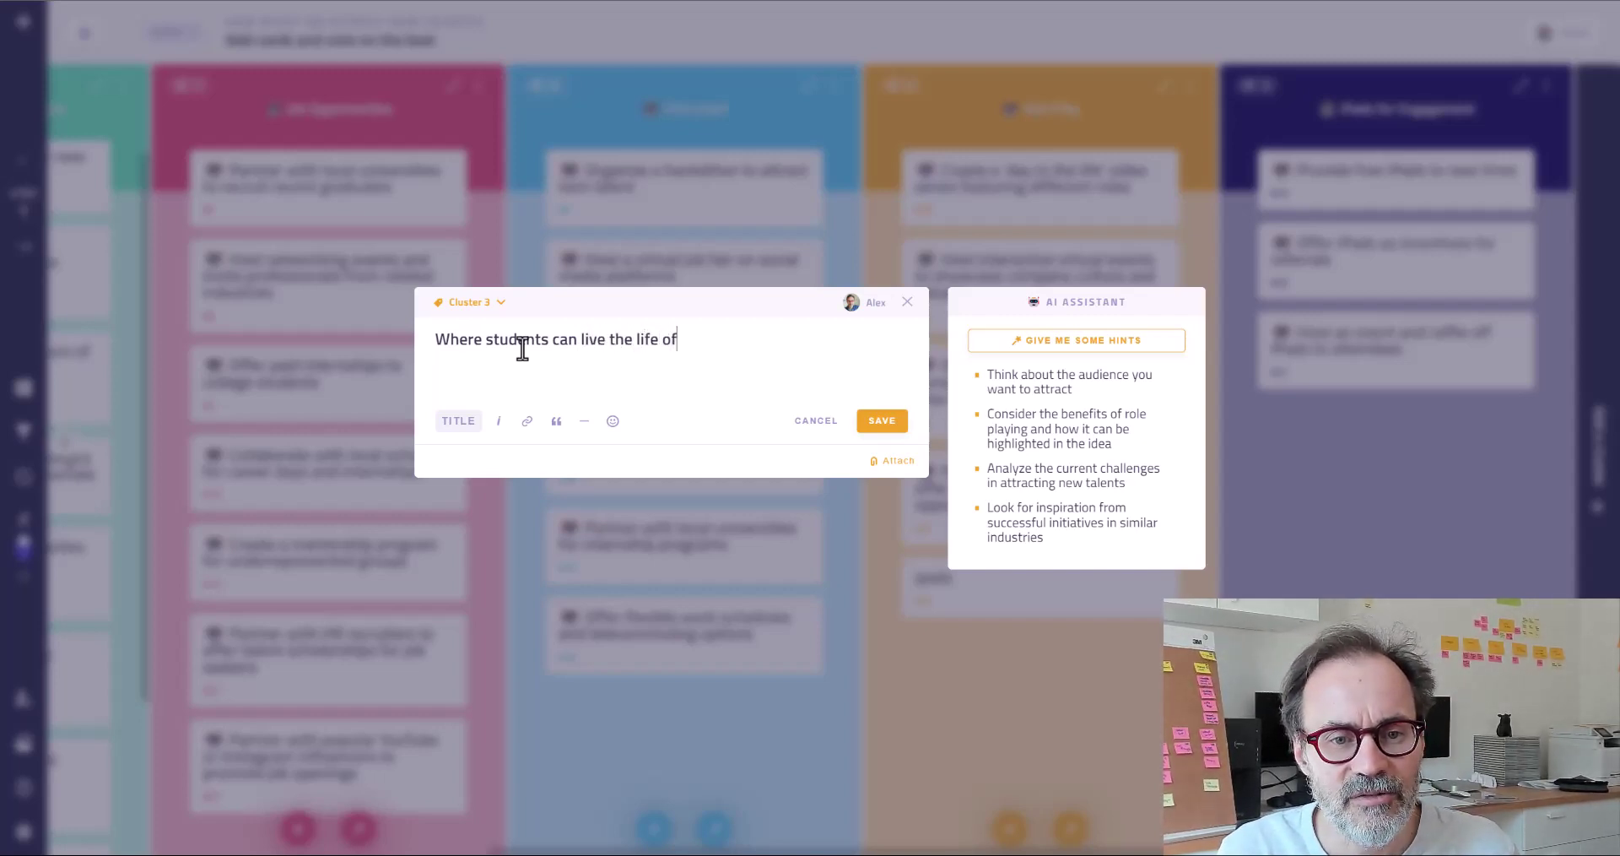
type(" an emplo")
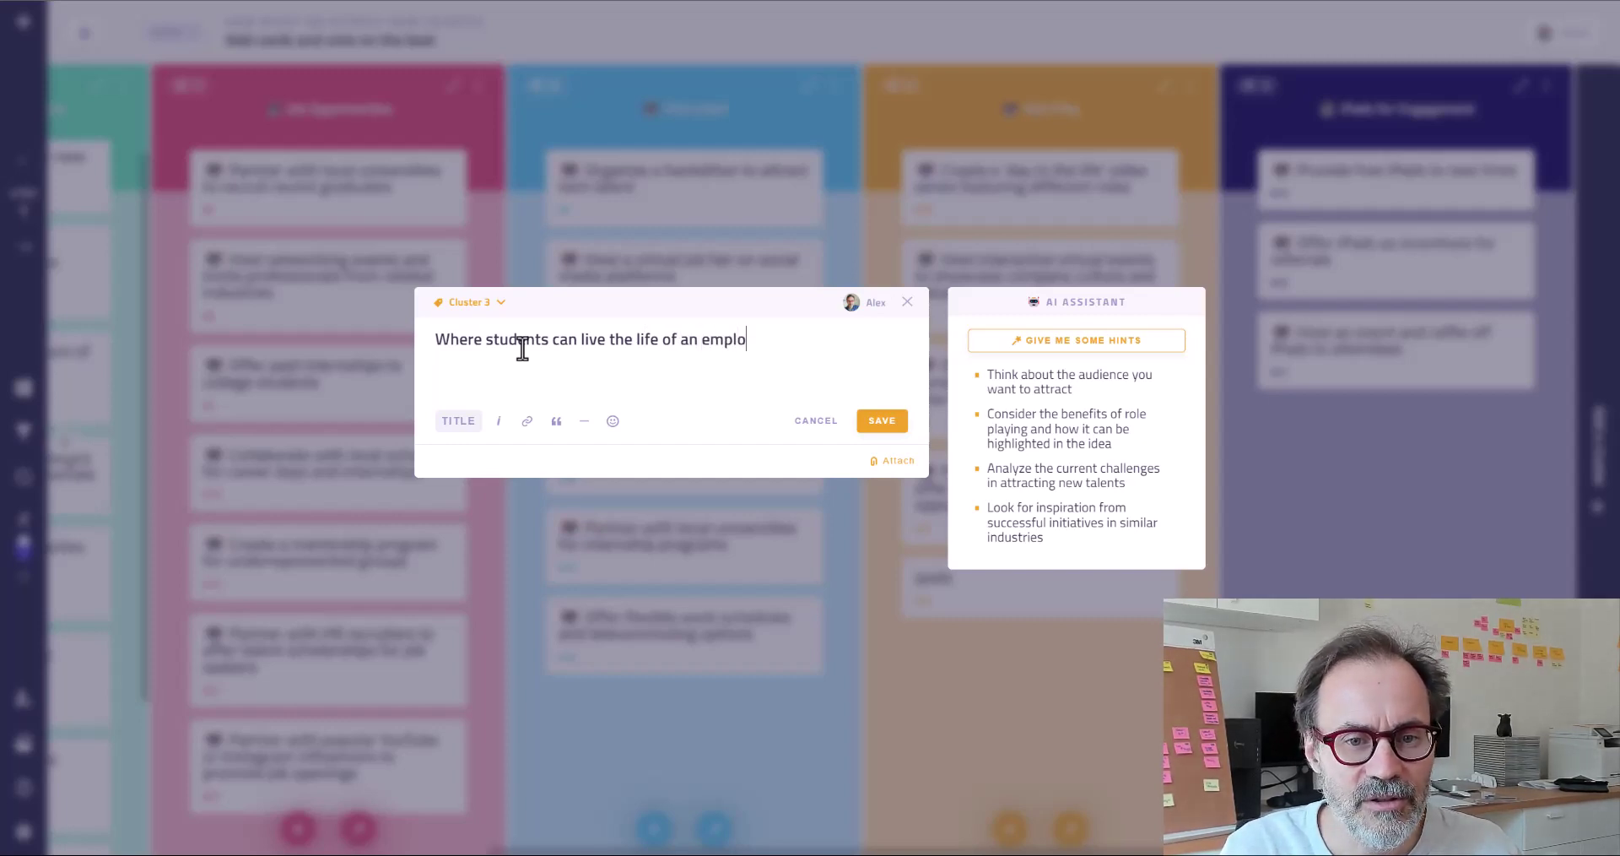
type("yee for")
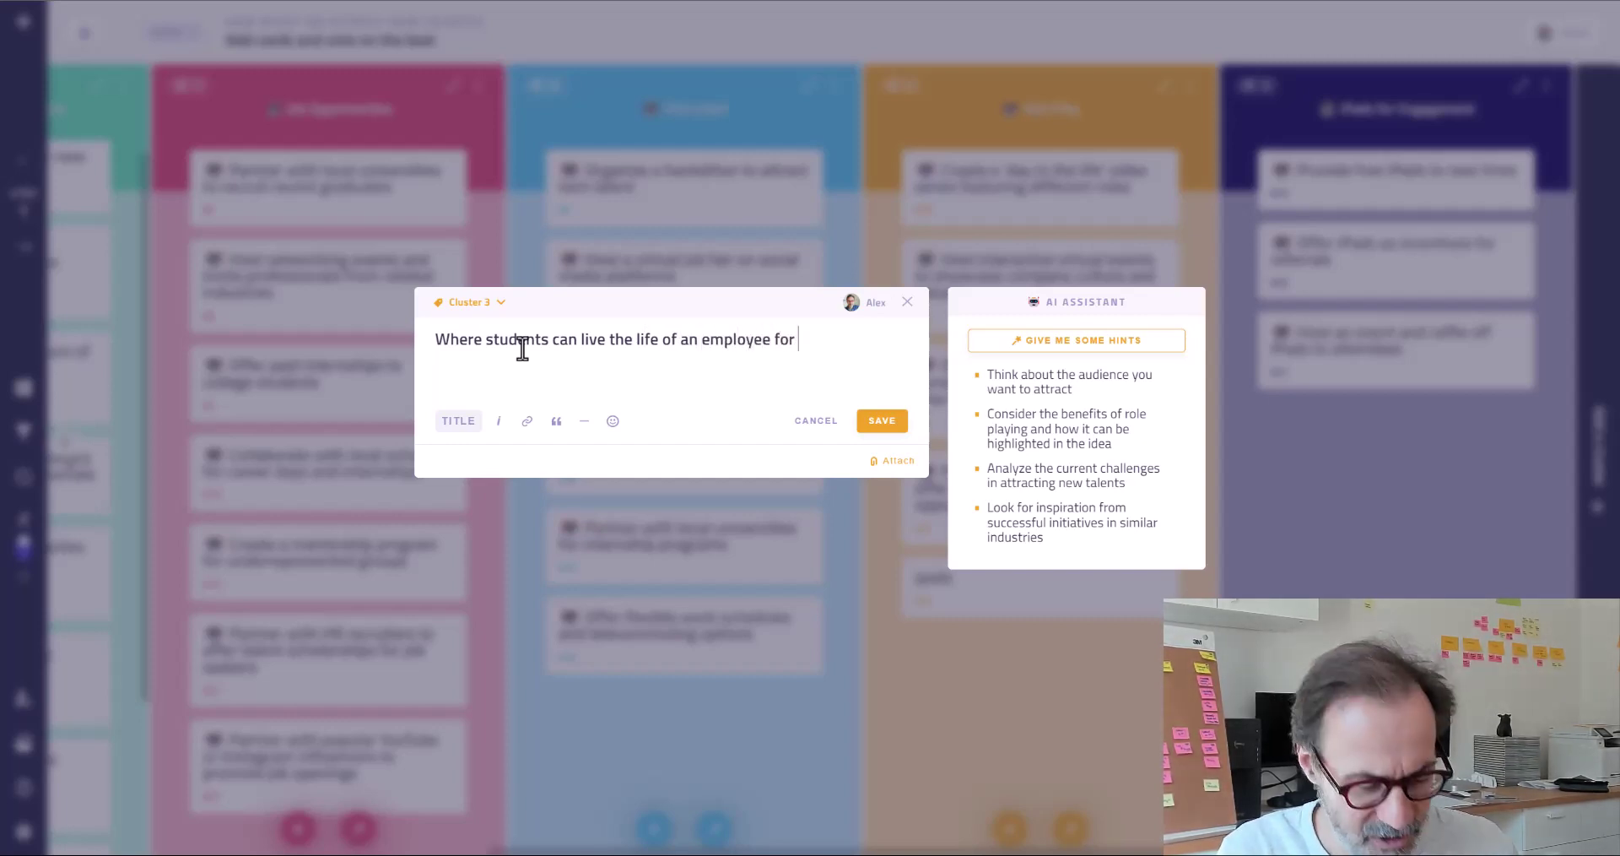
type(" 3 days")
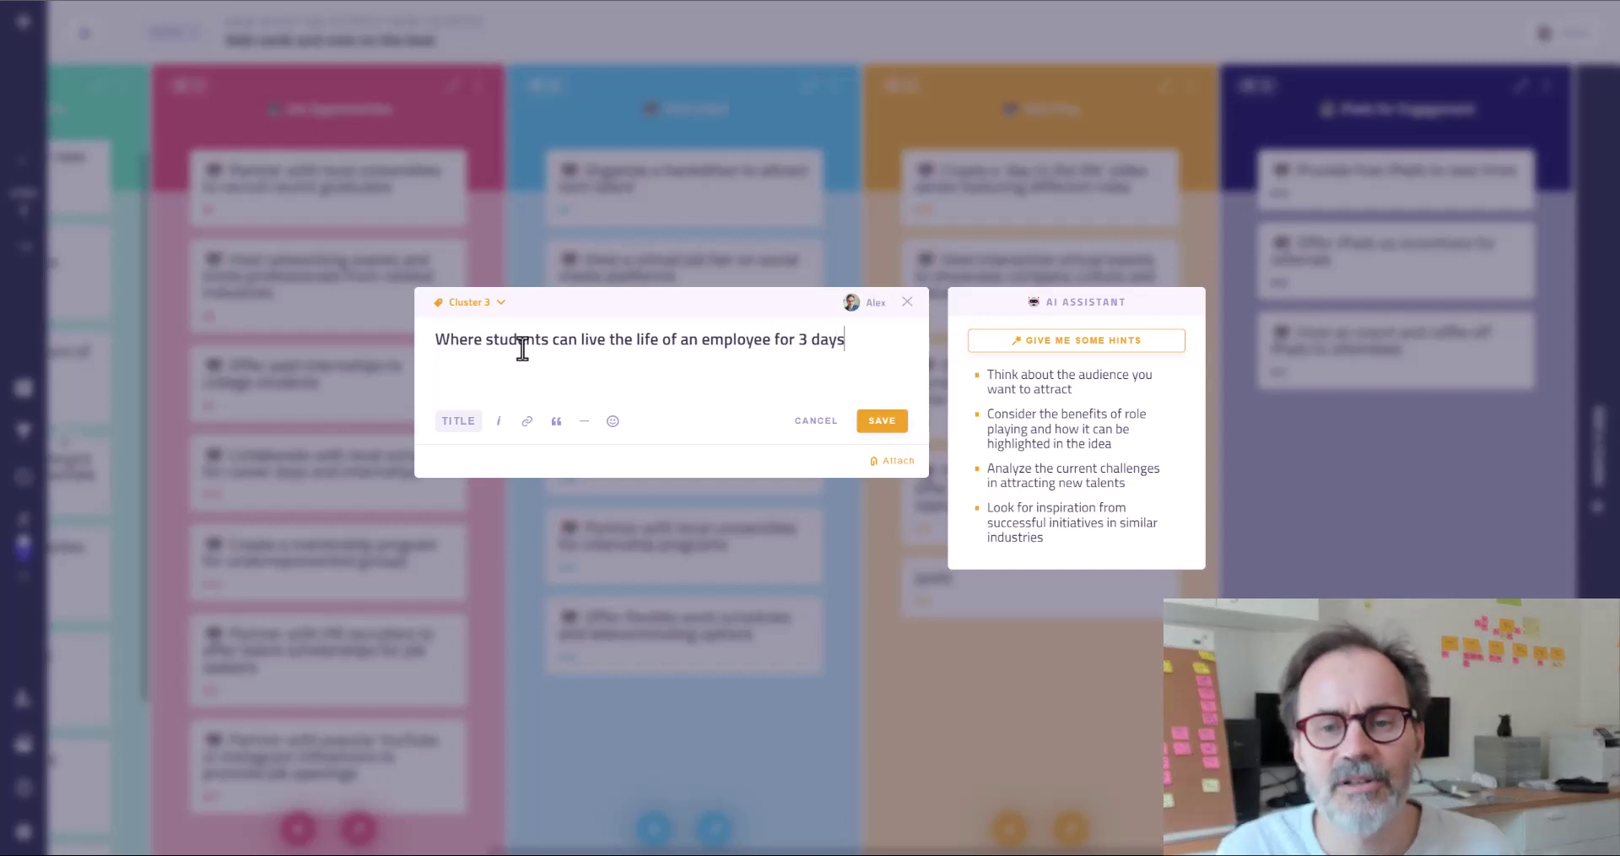
Request new AI hints based on the drafted card text, and save the card in Role Play
left_click(983, 339)
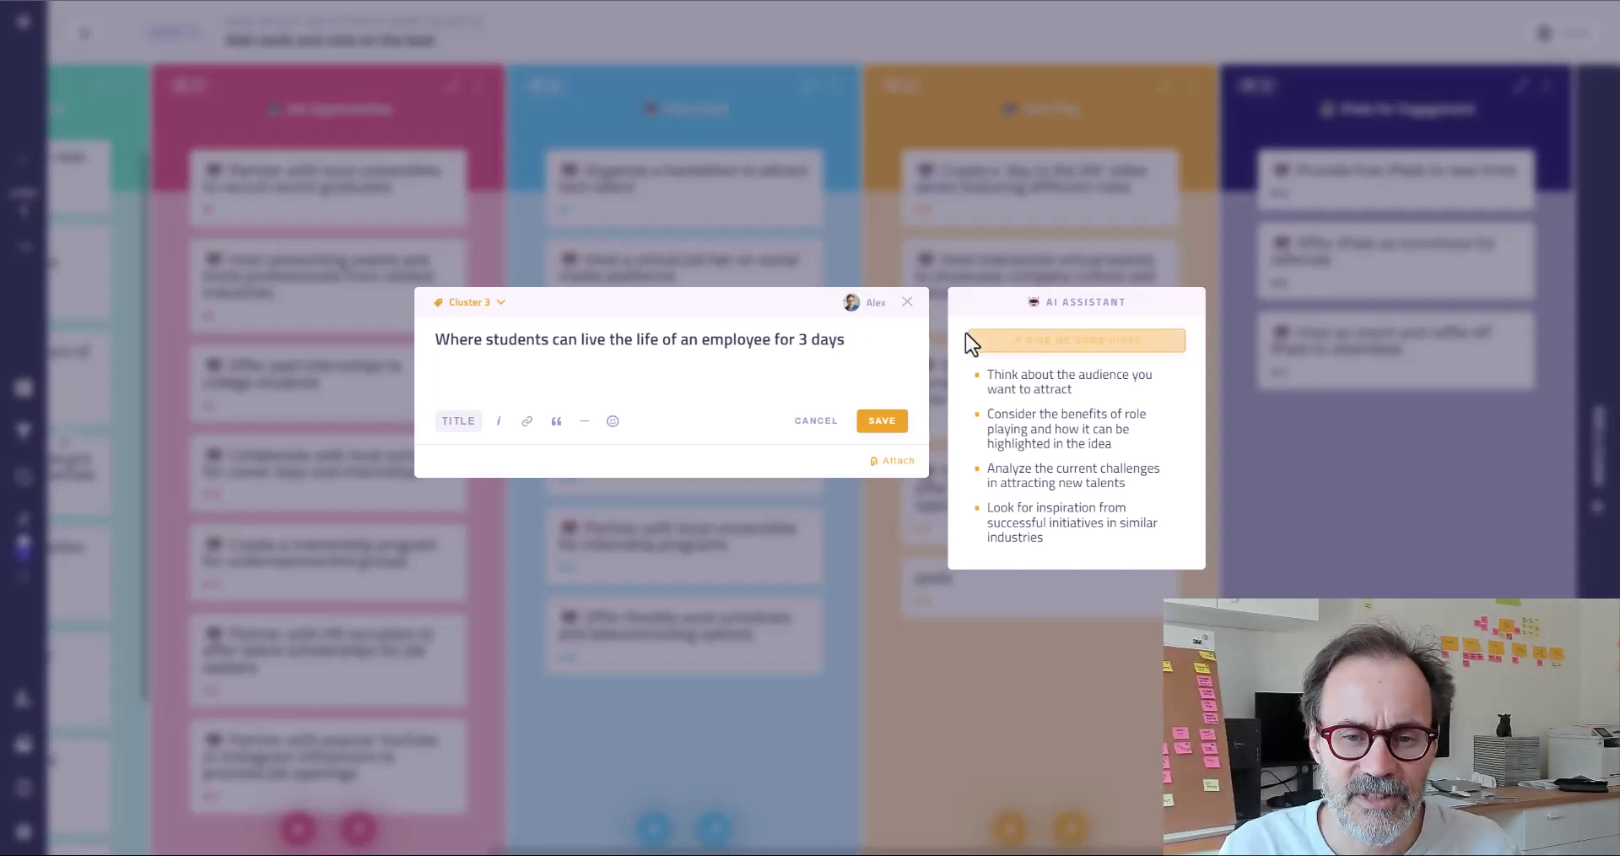
left_click(1031, 344)
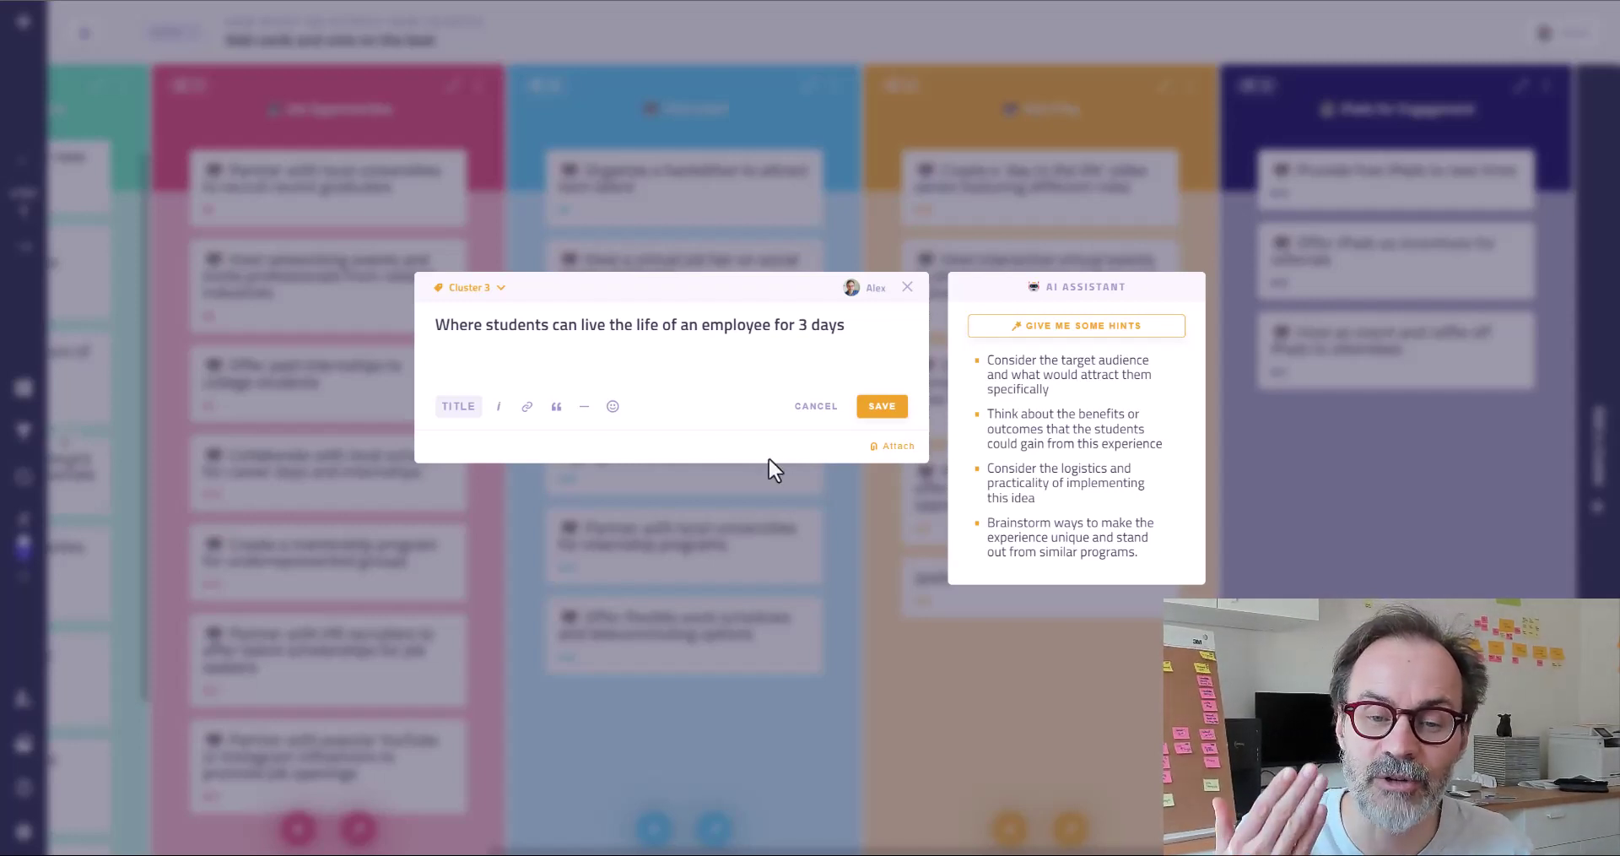
left_click(890, 405)
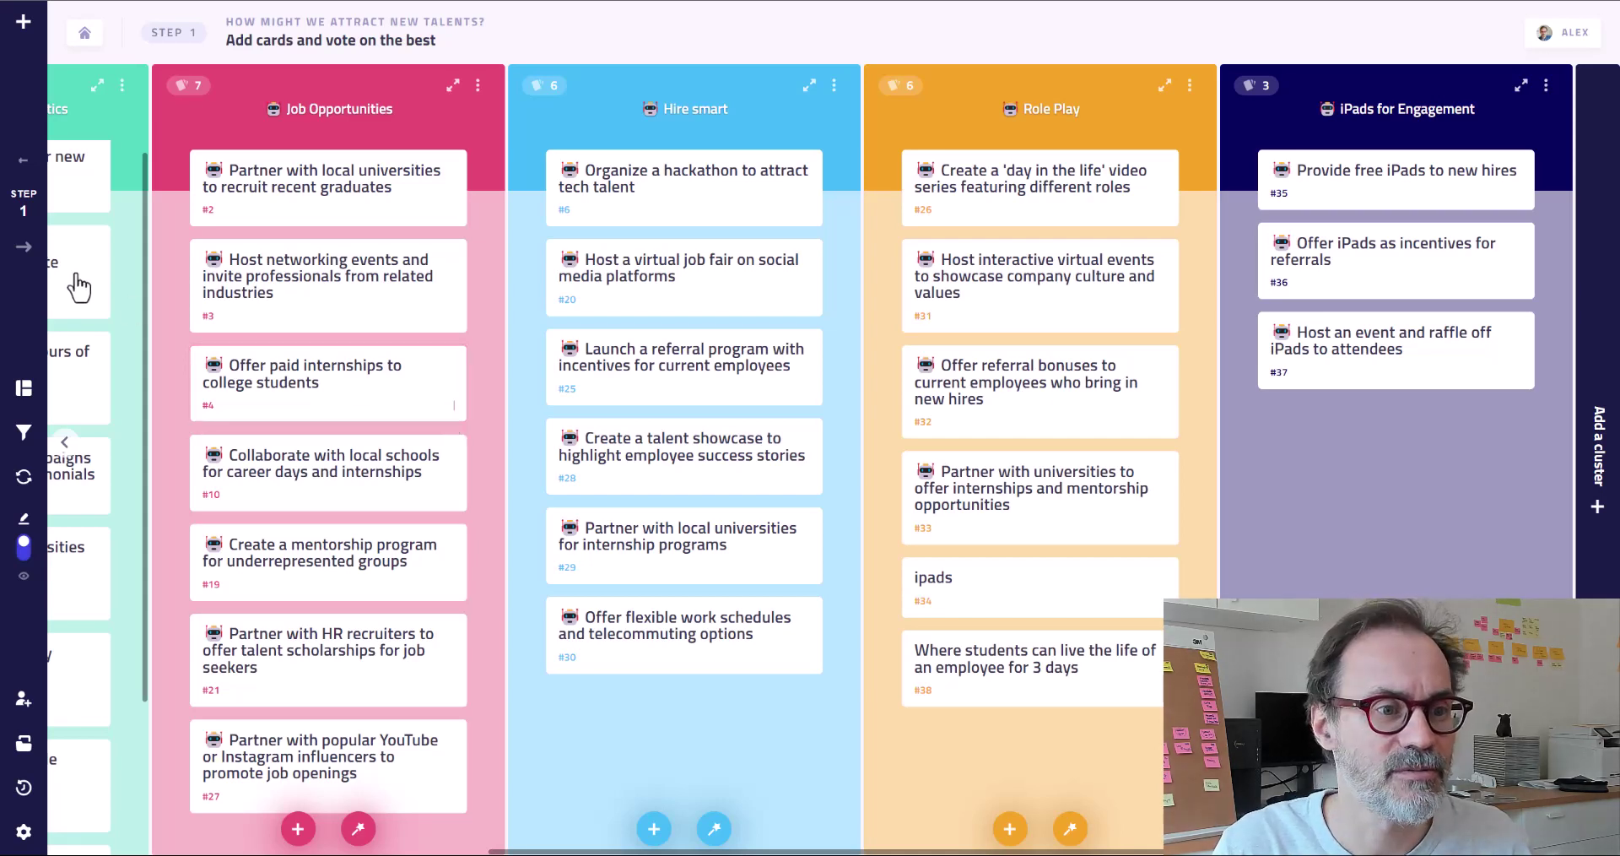
Open the settings of step 1 and allow adding items in lists
left_click(20, 203)
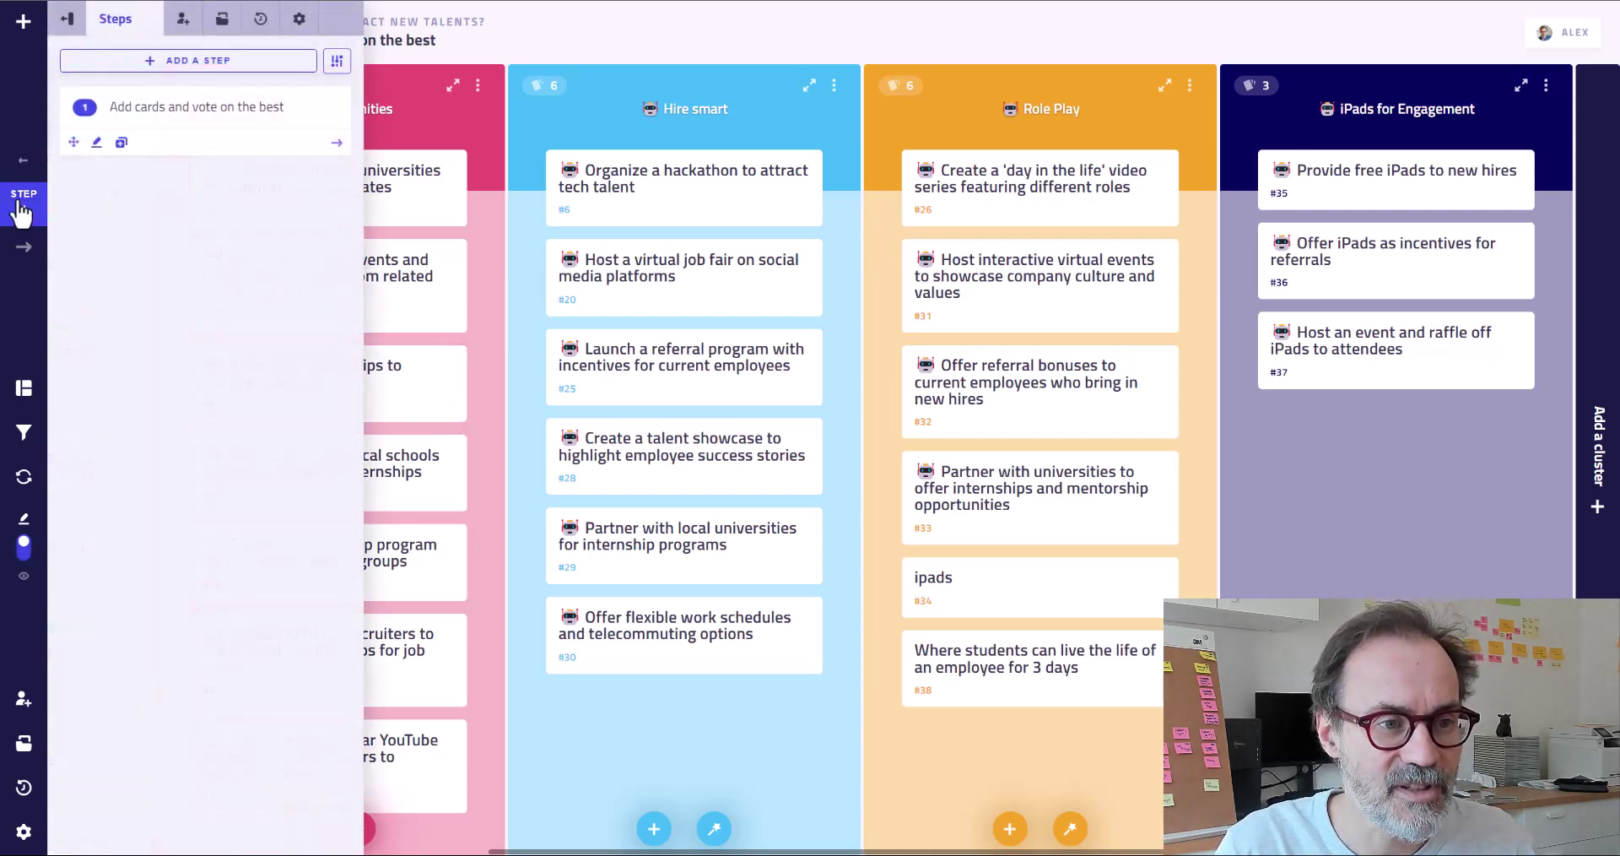
left_click(97, 143)
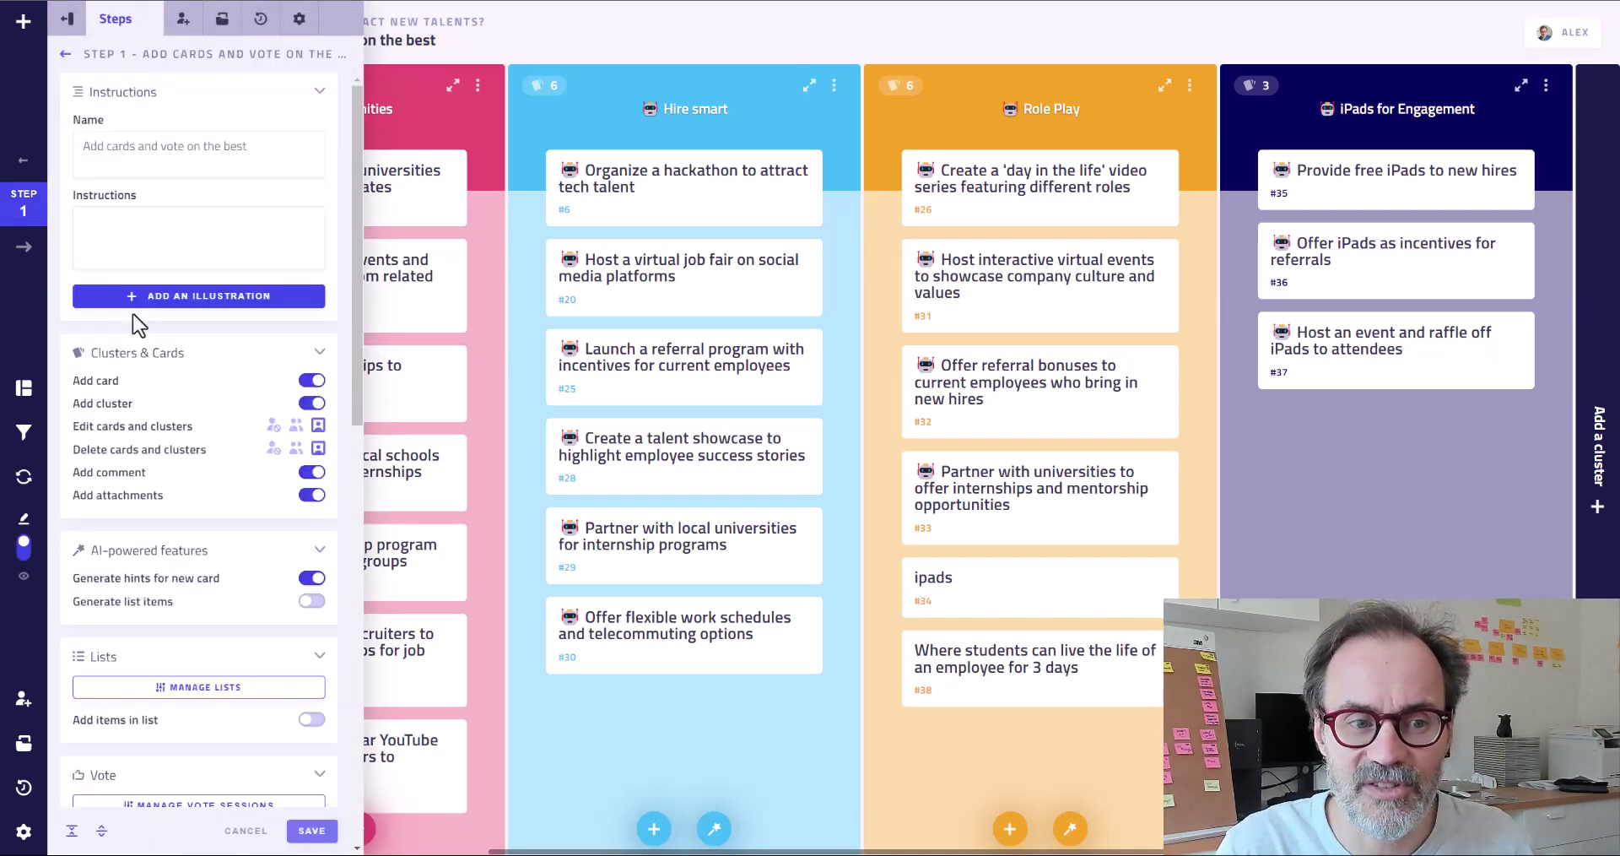
scroll(225, 481, "down", 3)
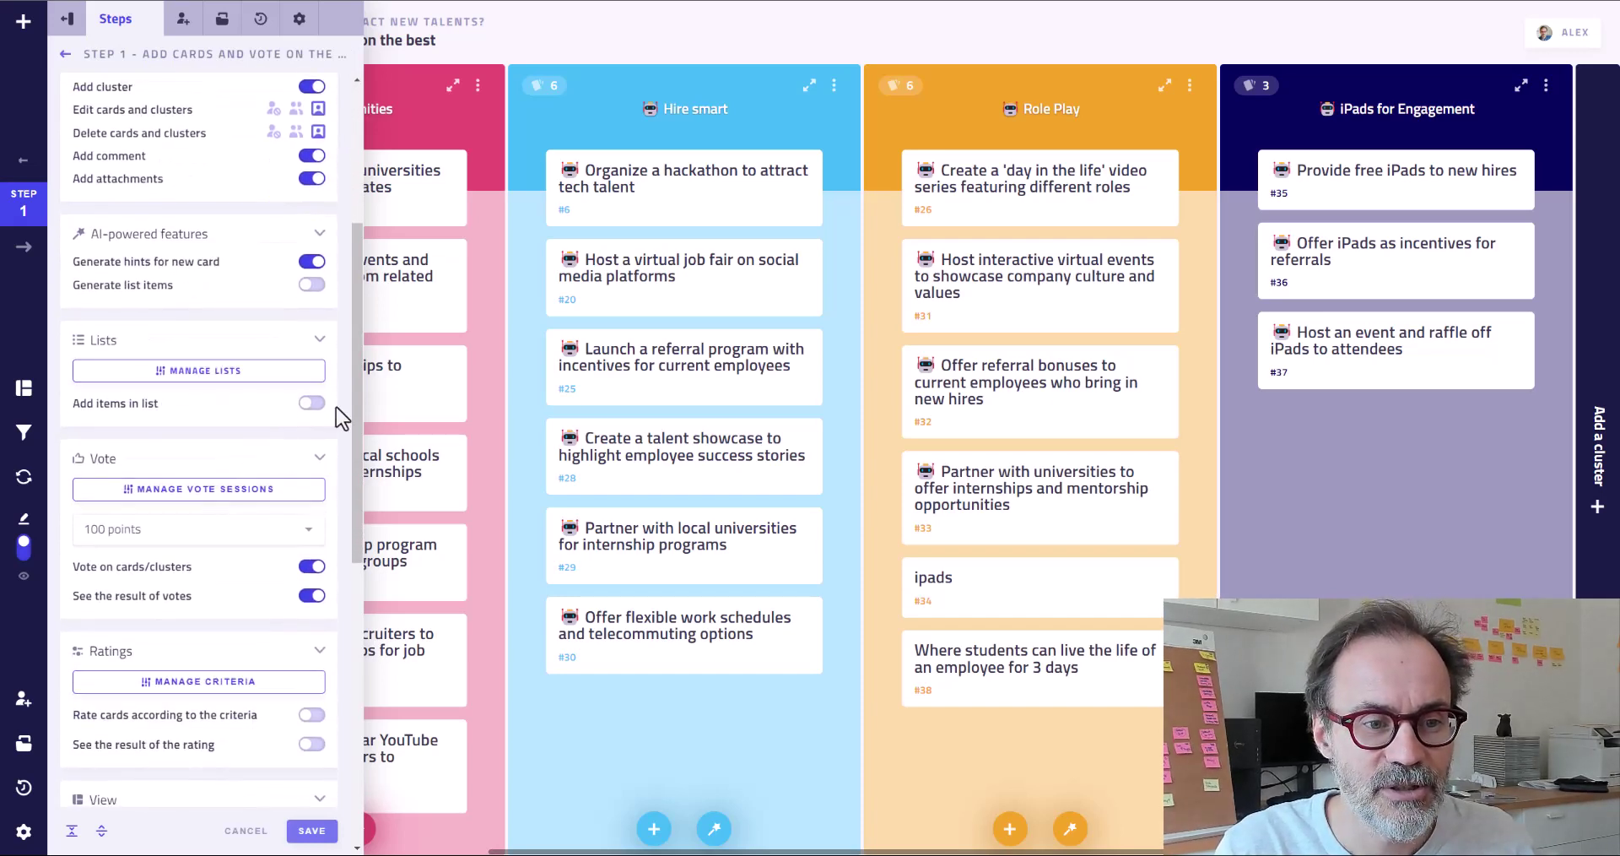
left_click(312, 403)
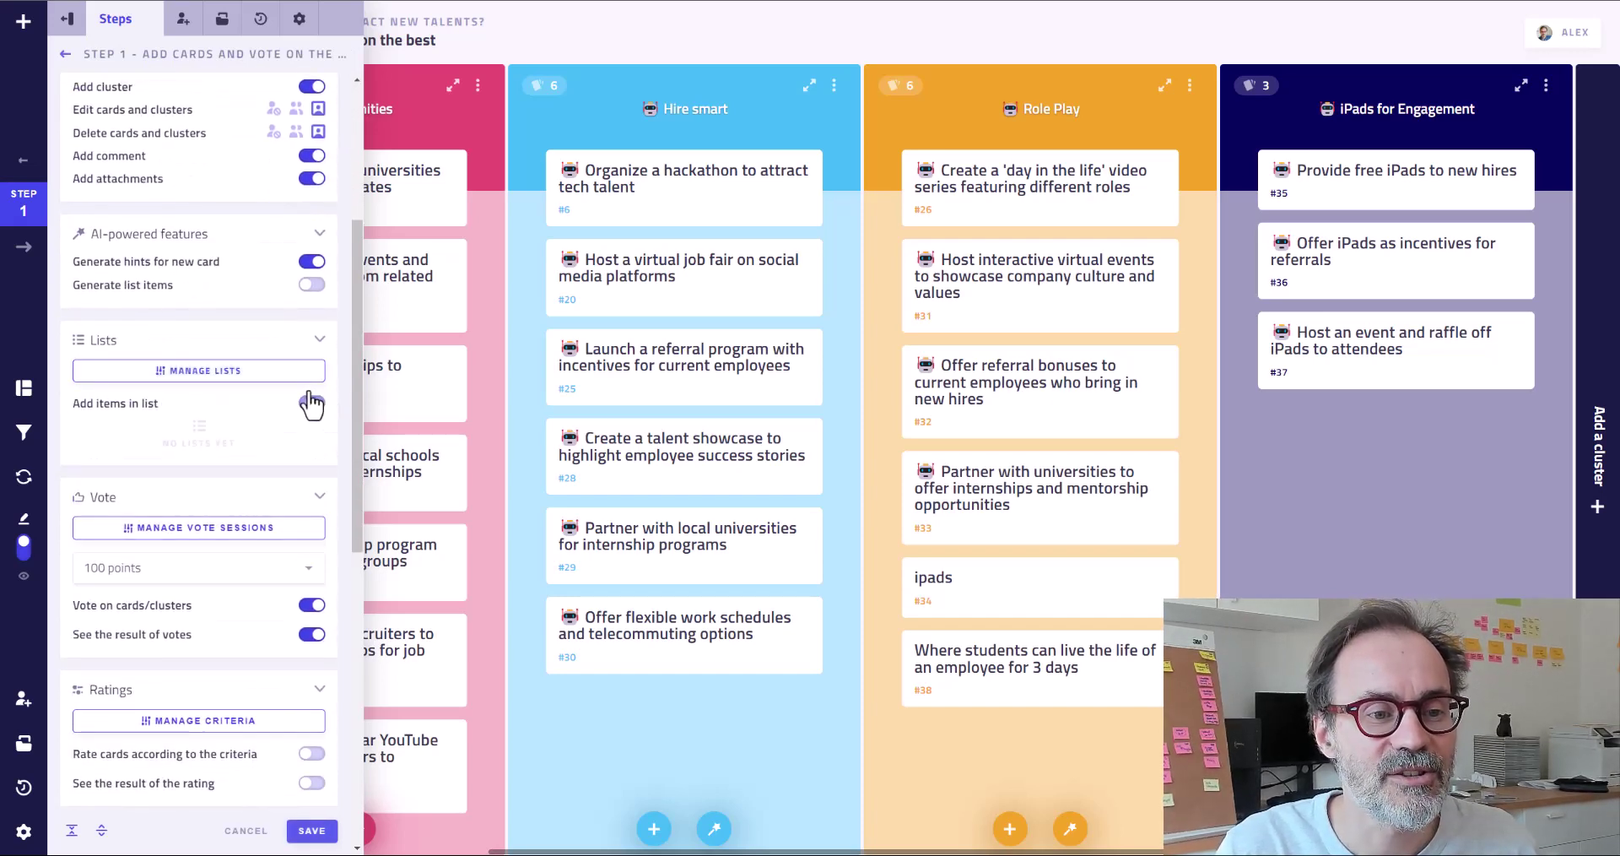
Create two lists named "Pros" and "Cons" for the workshop, and close the list manager
left_click(290, 381)
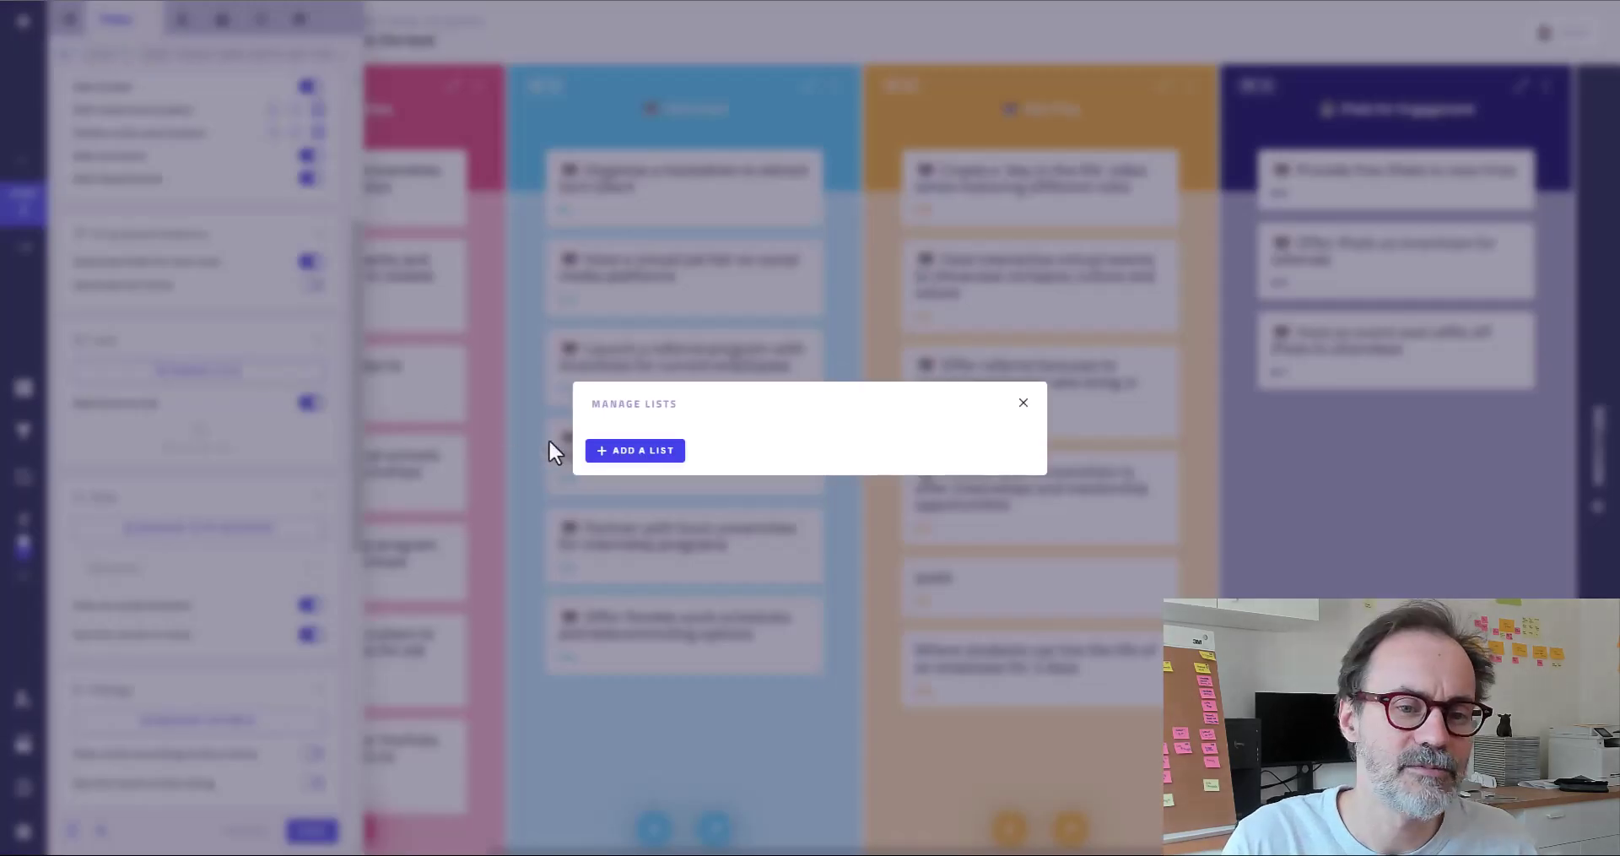
left_click(660, 453)
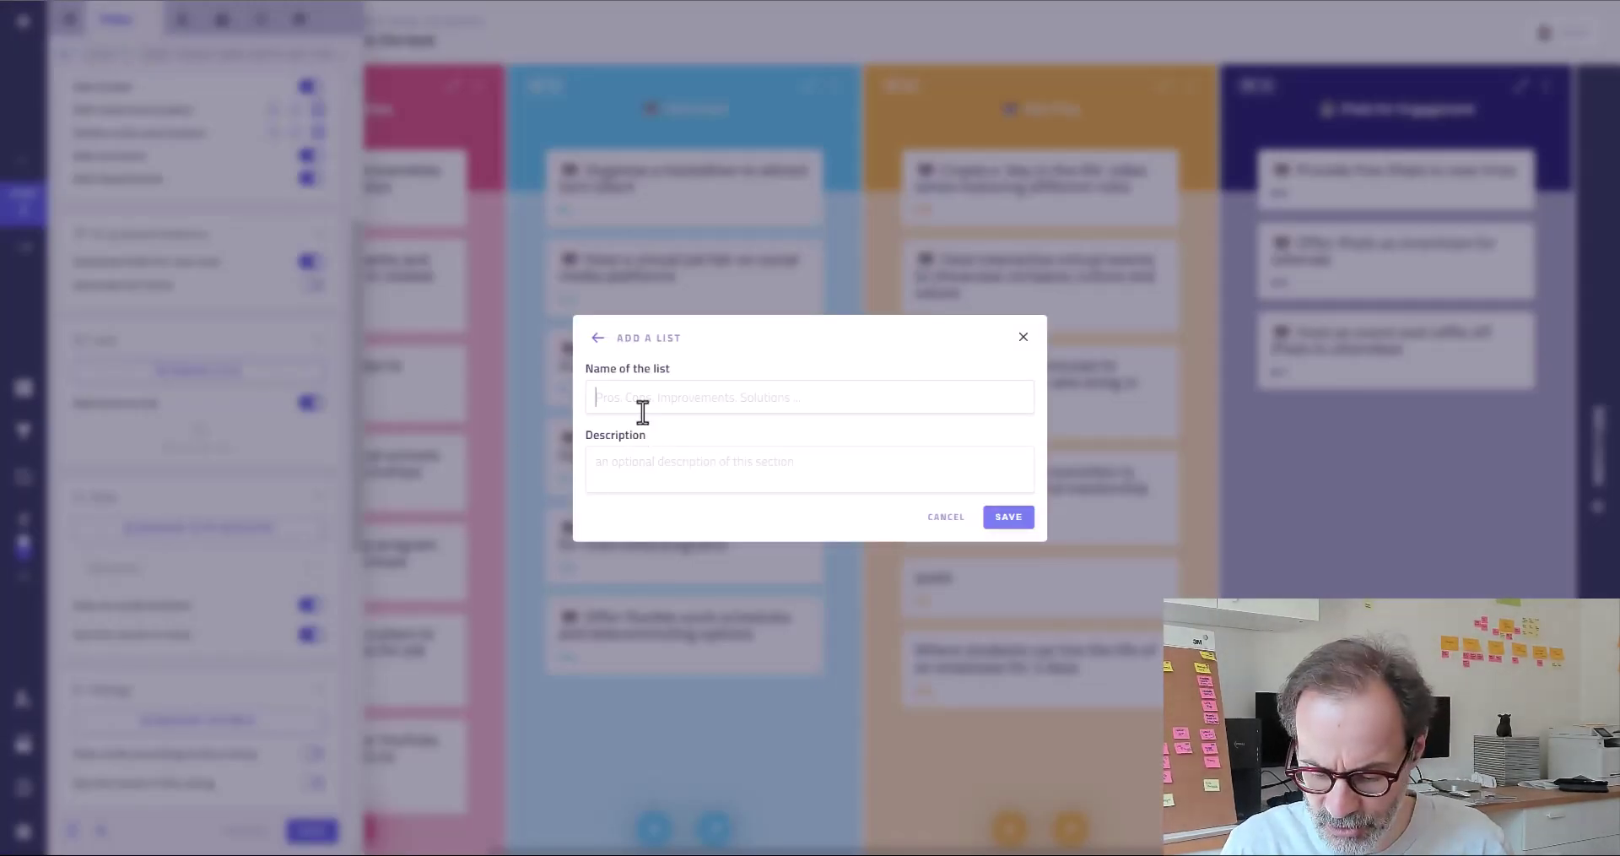
type("Pros")
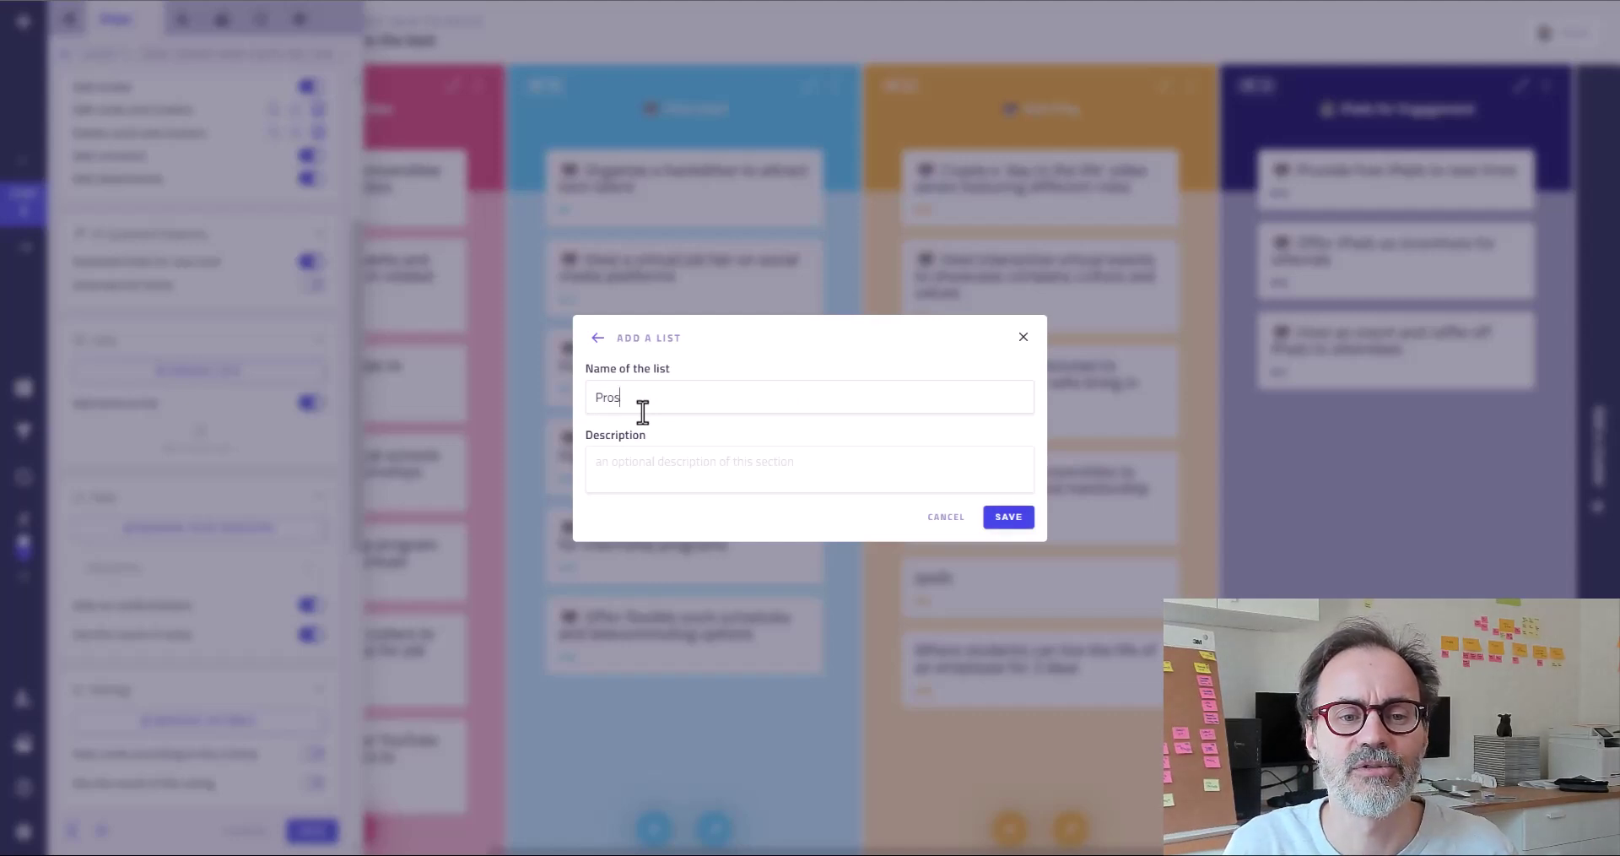
left_click(1006, 521)
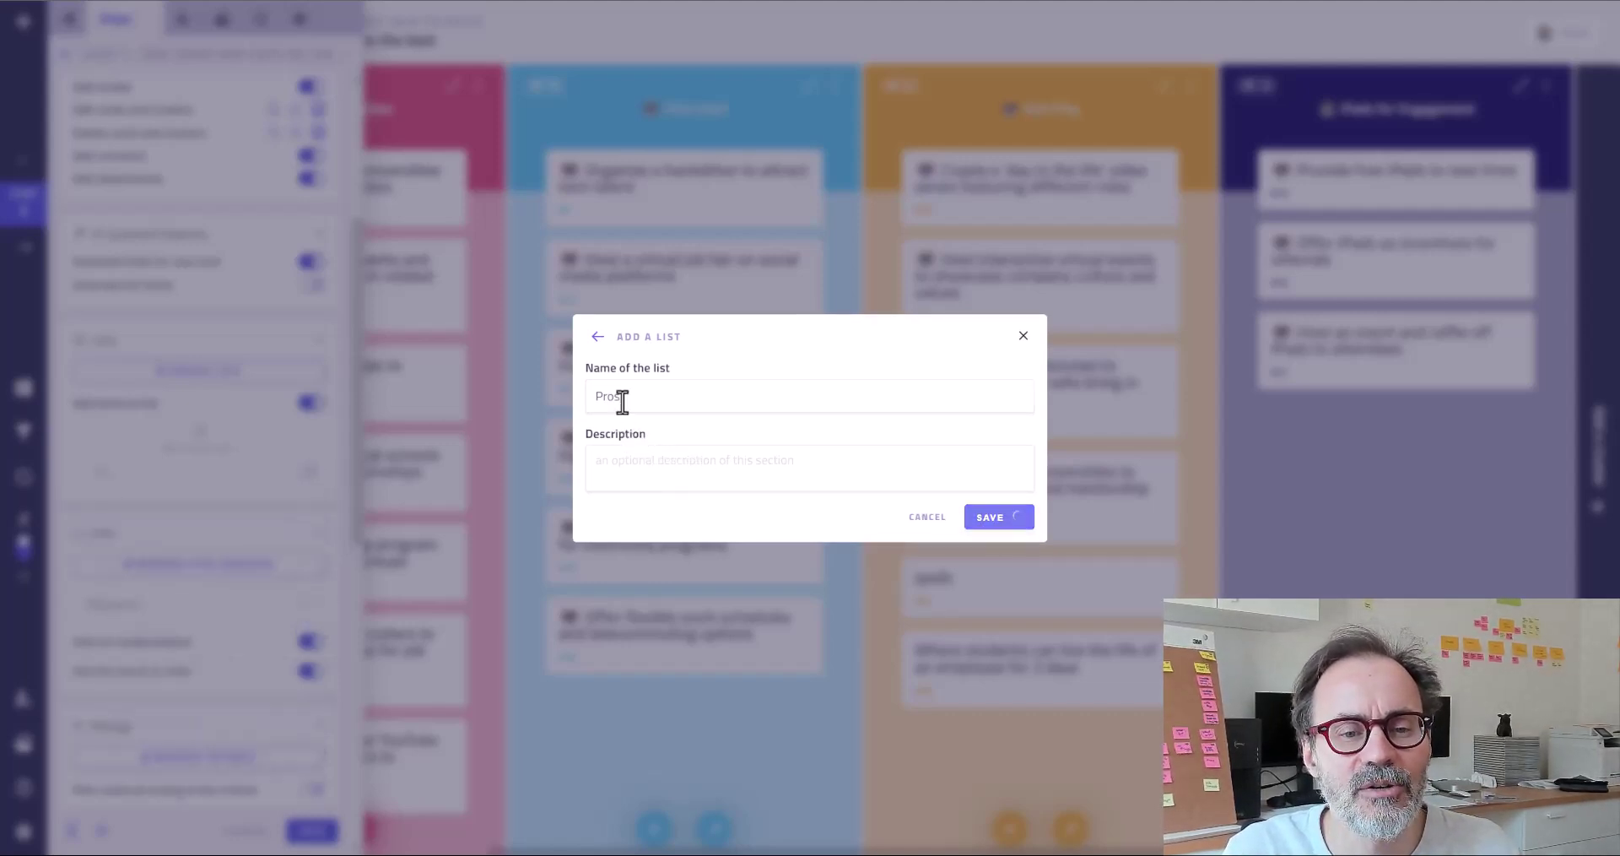
left_click(632, 470)
type("Cons")
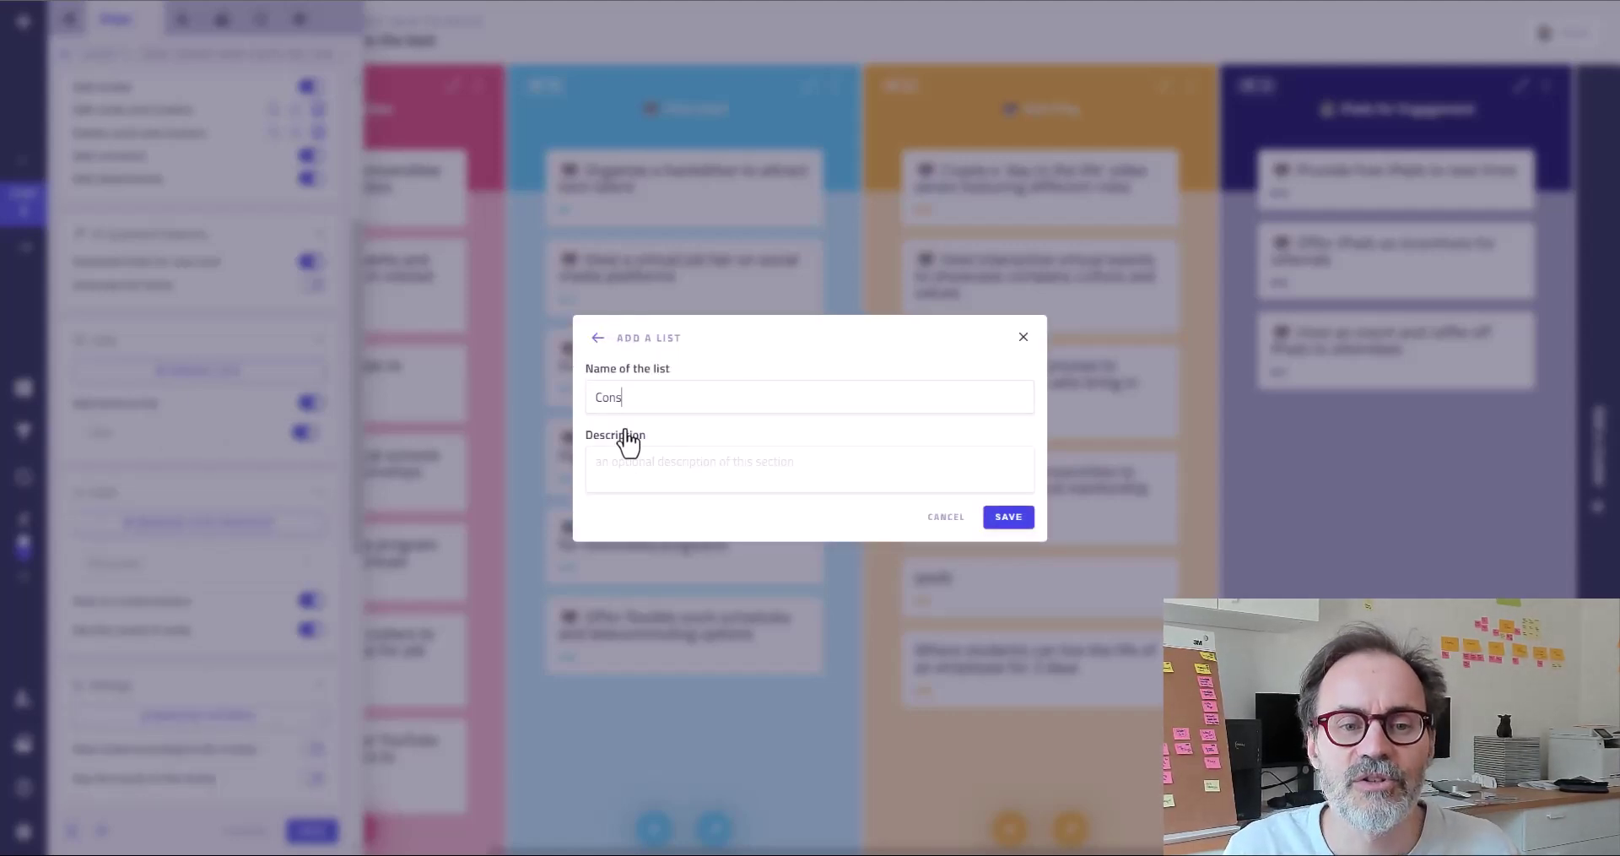
left_click(1009, 520)
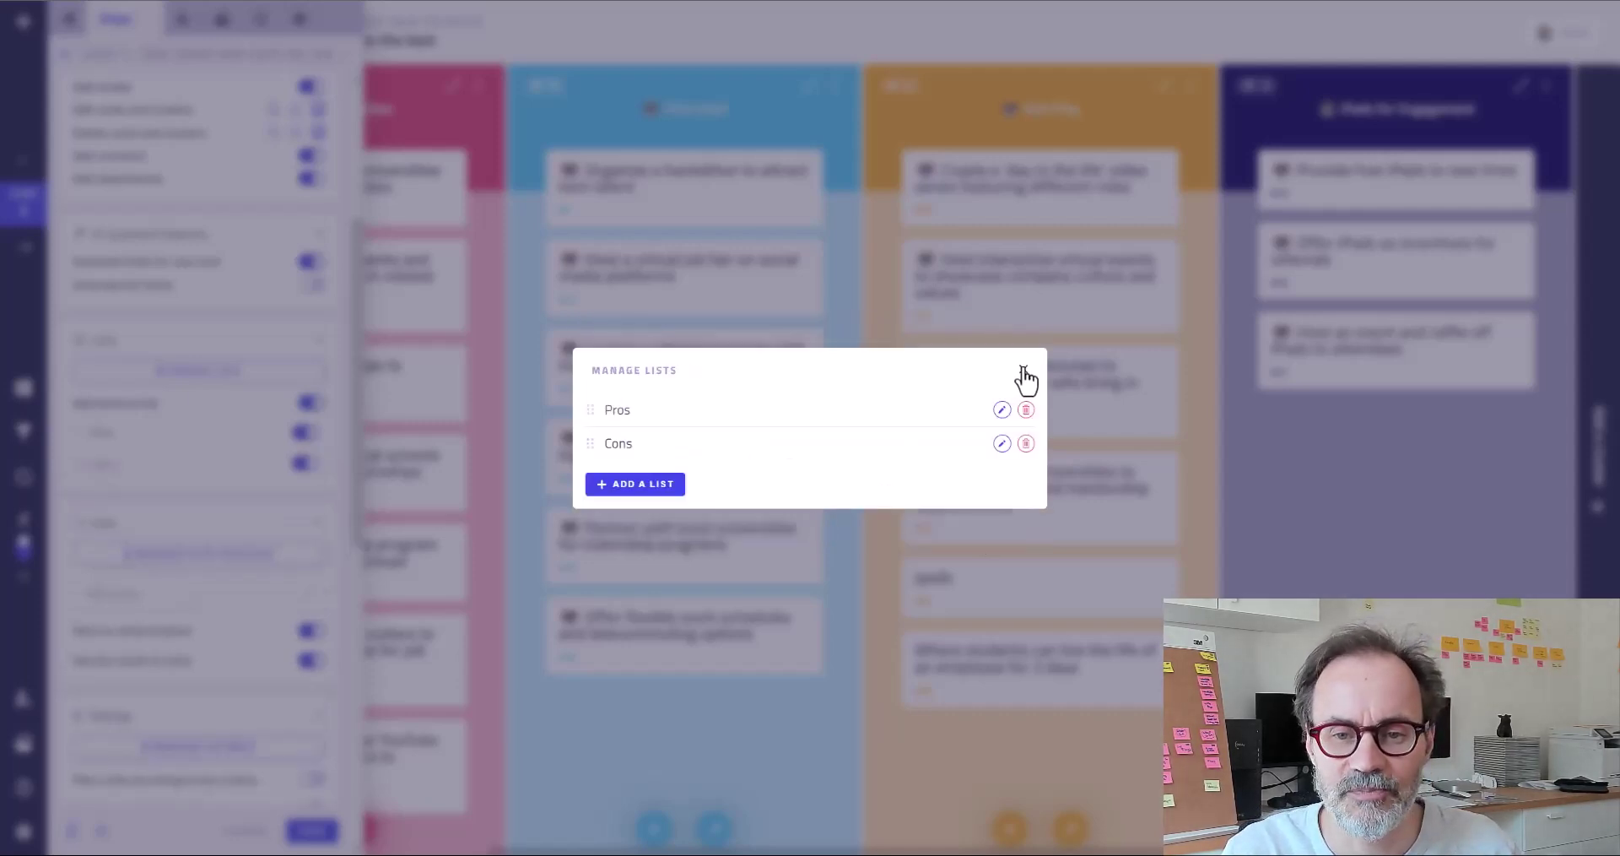
left_click(157, 390)
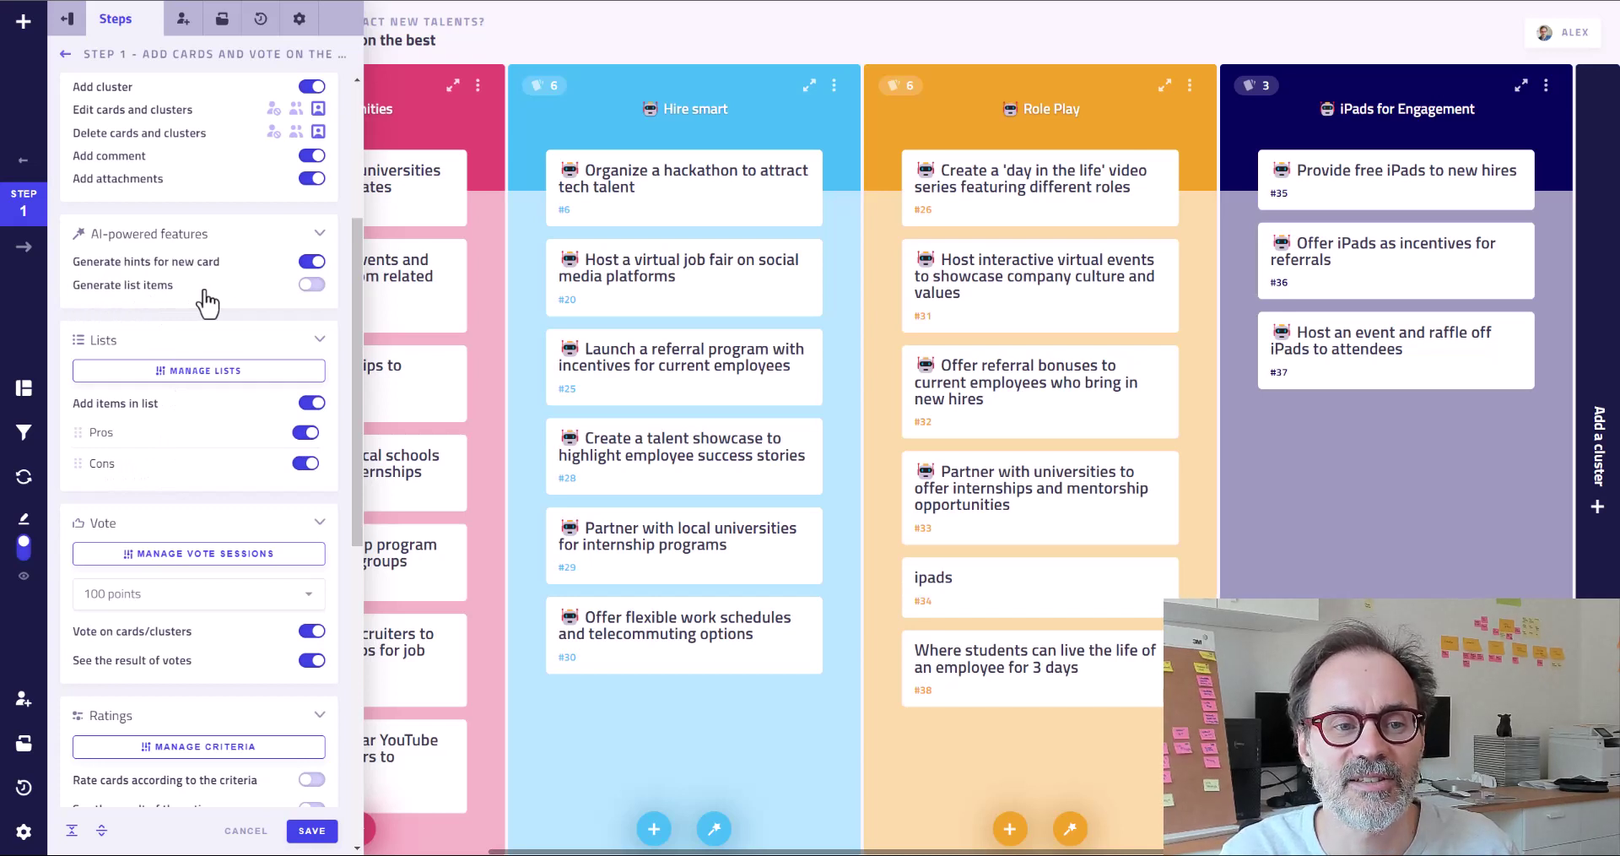
Enable AI generation of list items for step 1, save the settings, and close the step list
left_click(312, 285)
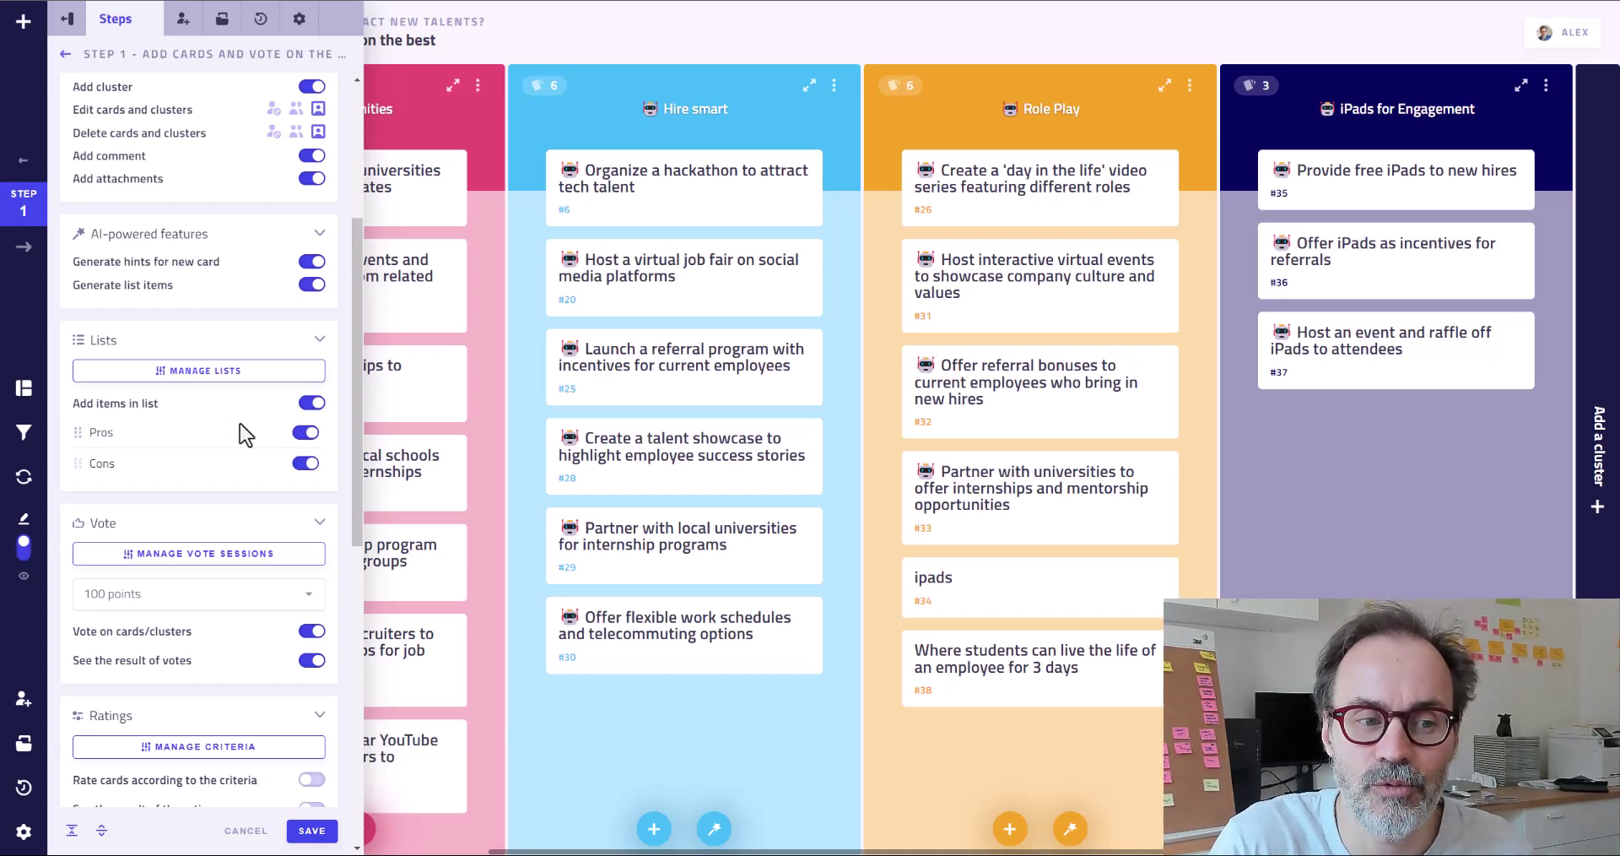
left_click(294, 833)
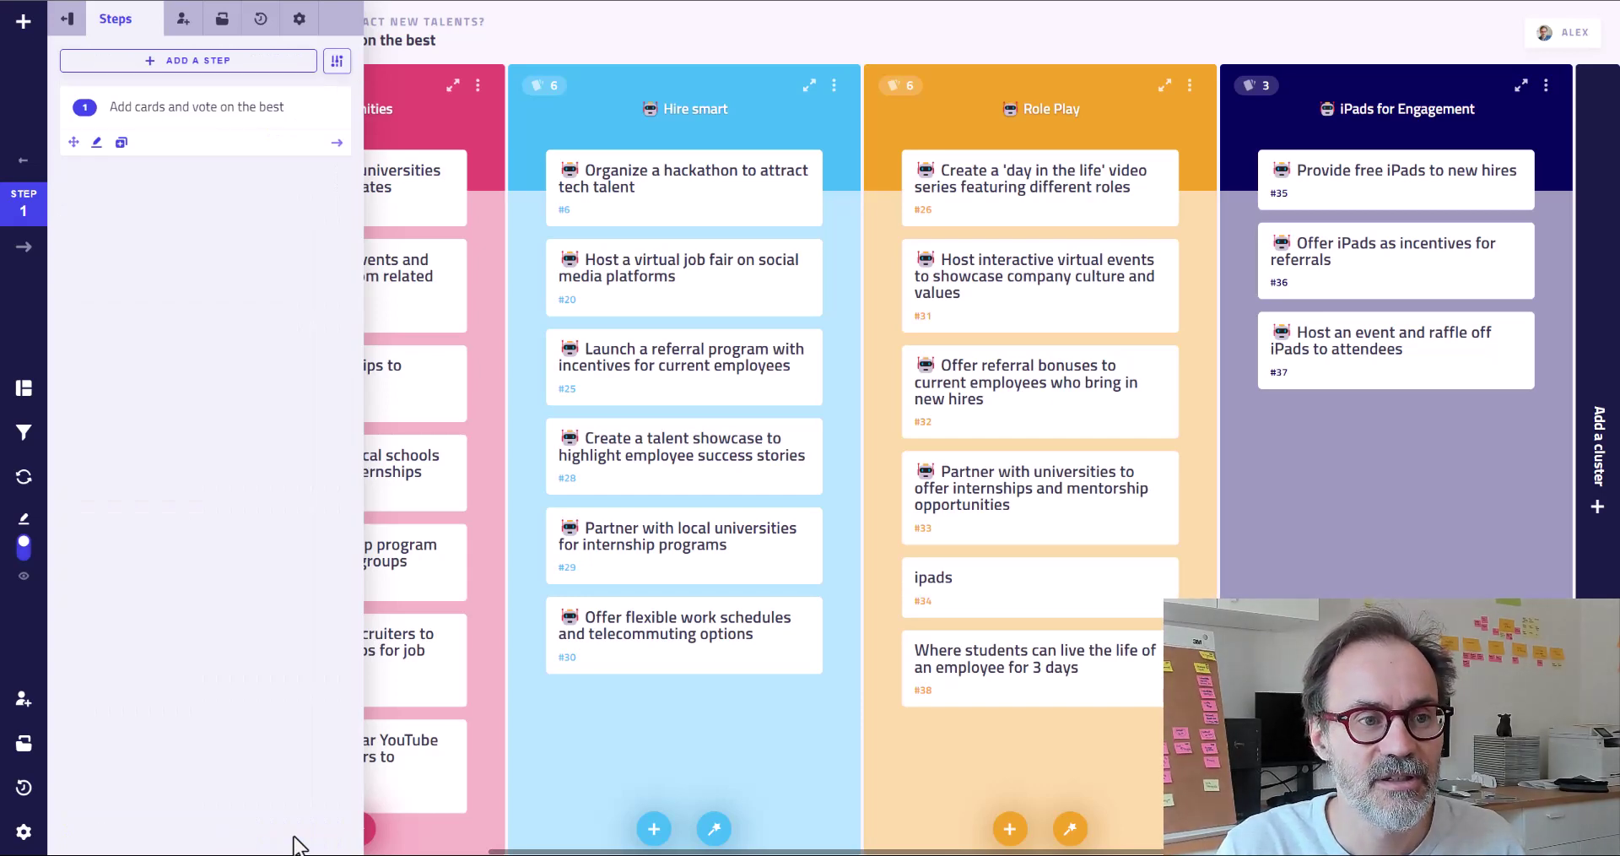
left_click(797, 712)
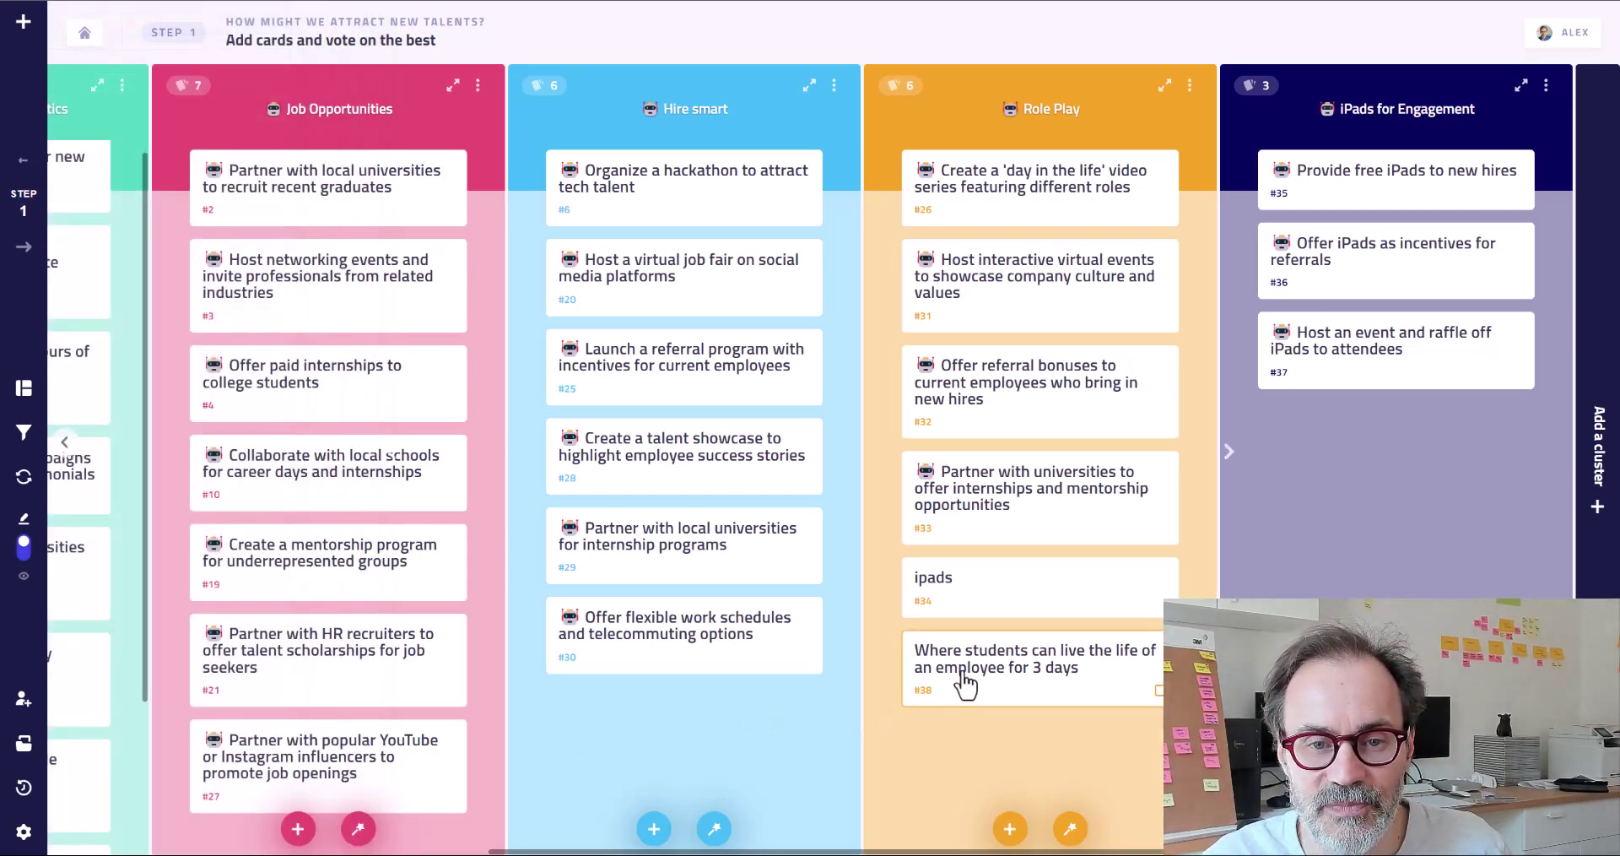
Open the Role Play card about students living the life of an employee and fill its Pros and Cons lists using AI
left_click(965, 686)
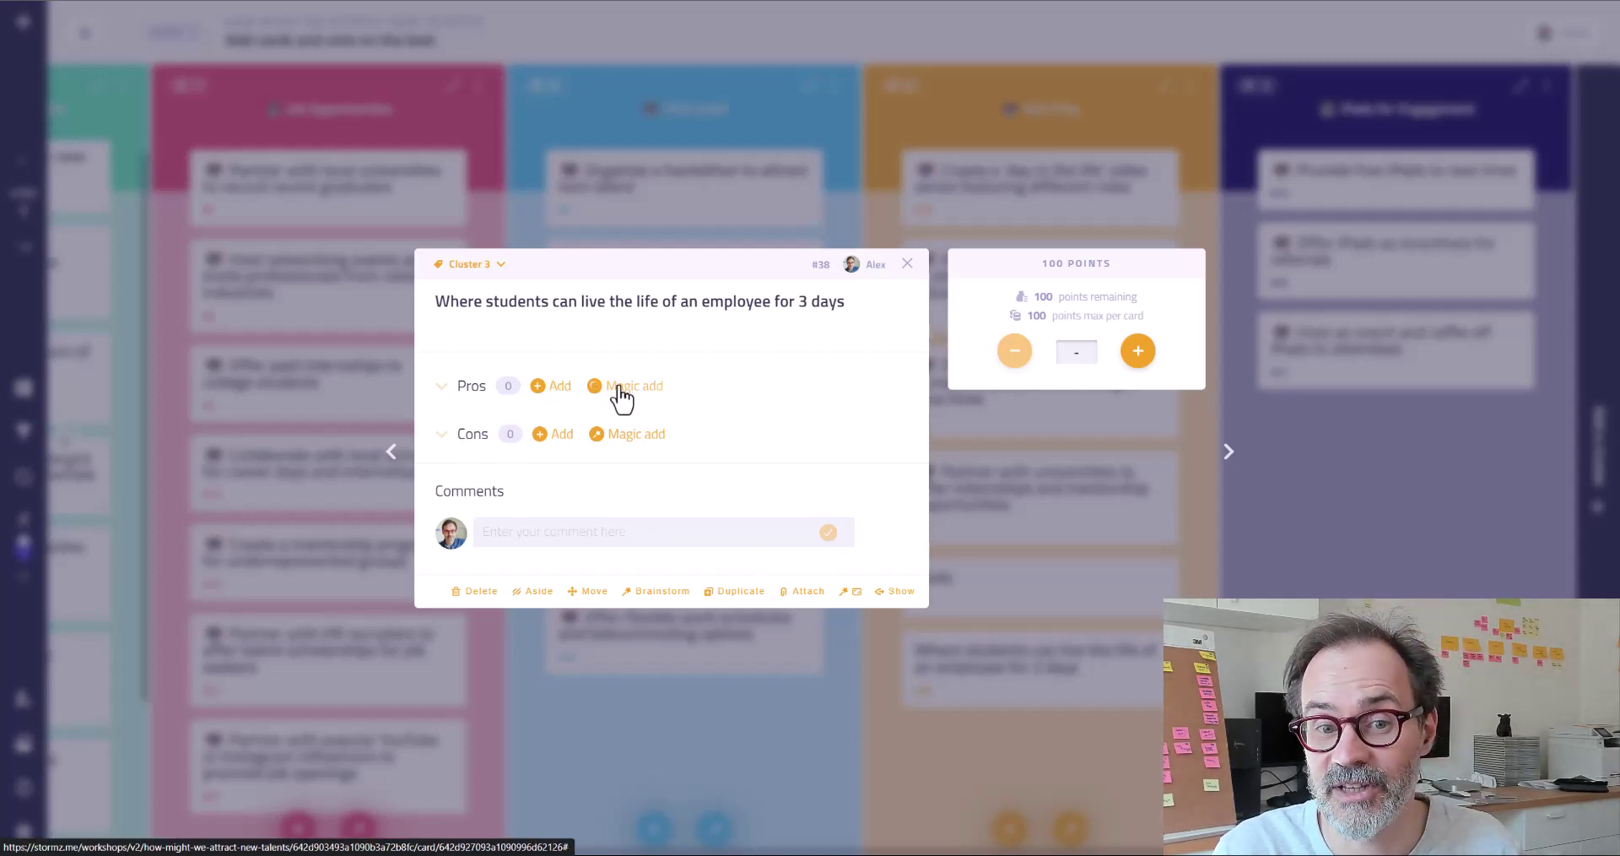
left_click(619, 437)
left_click(589, 505)
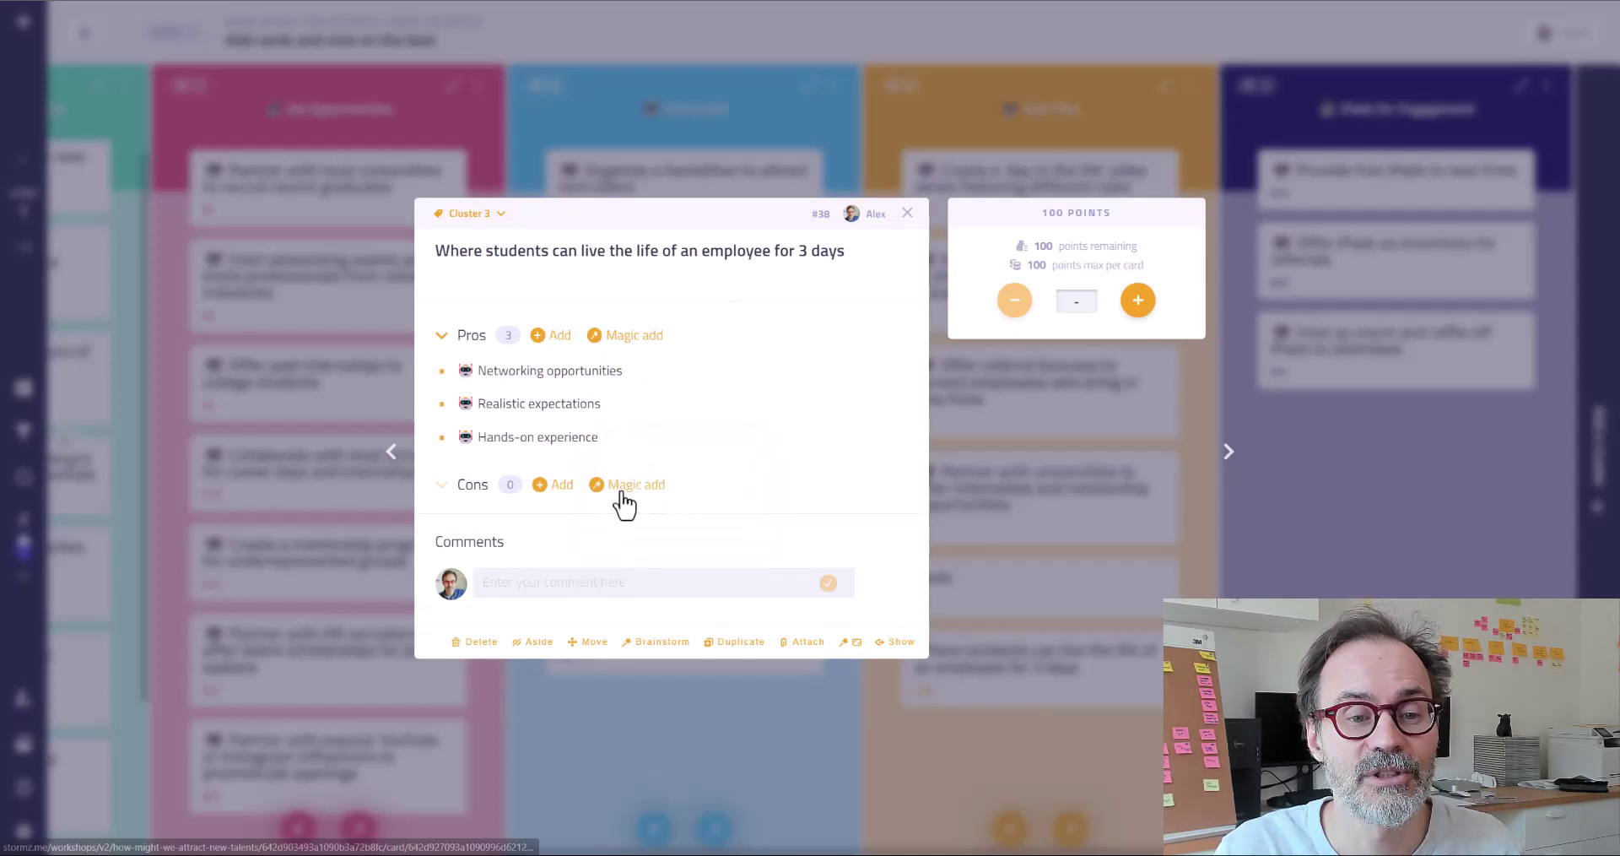
left_click(623, 494)
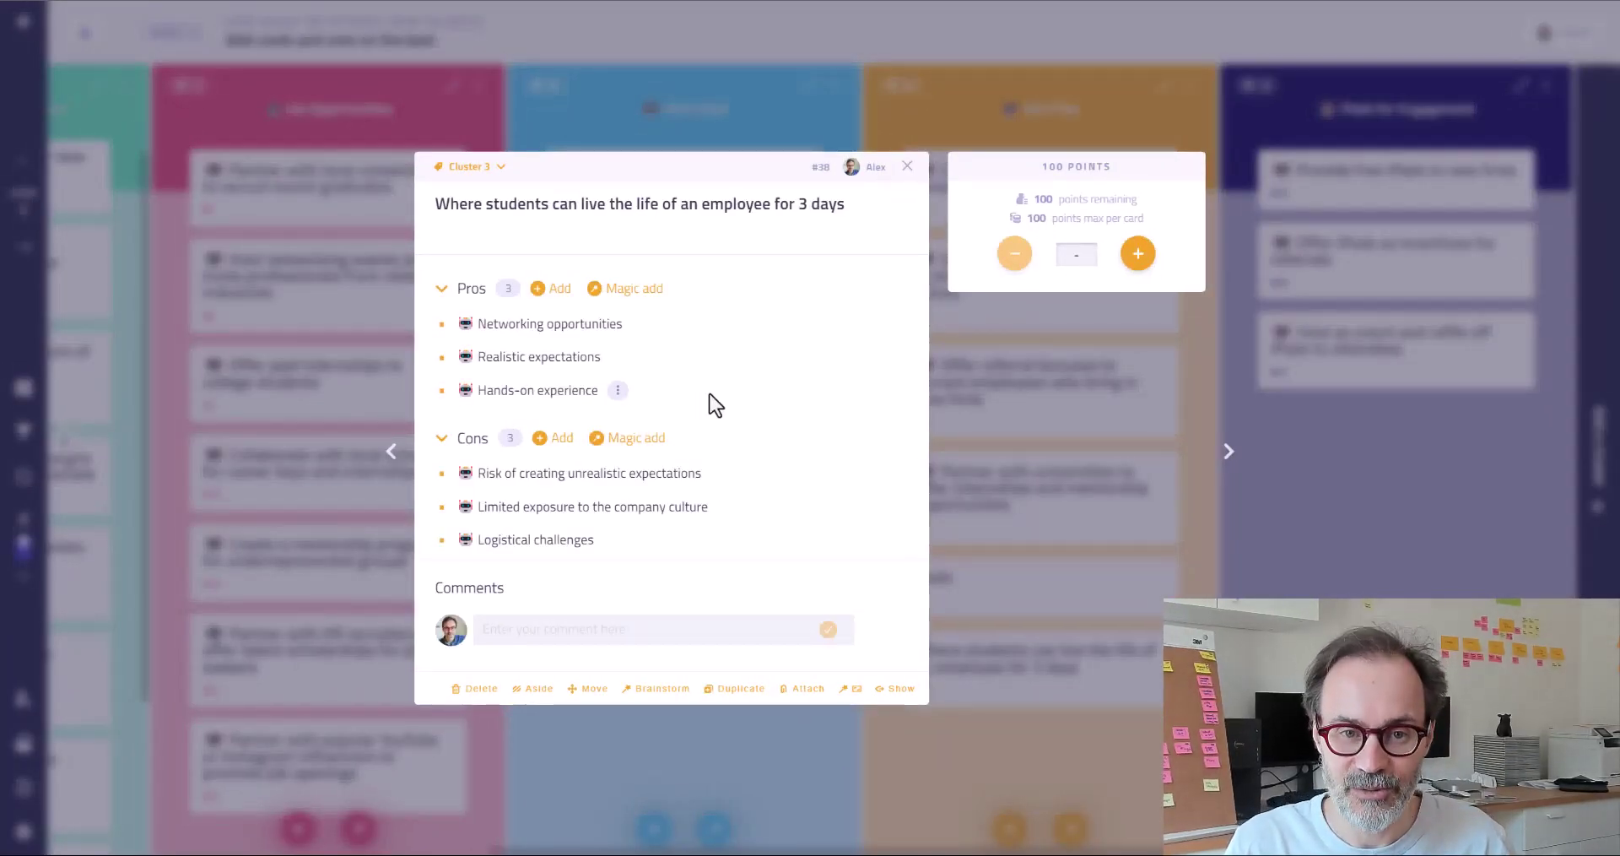
Generate an AI image for the opened card about students living the life of an employee
left_click(847, 691)
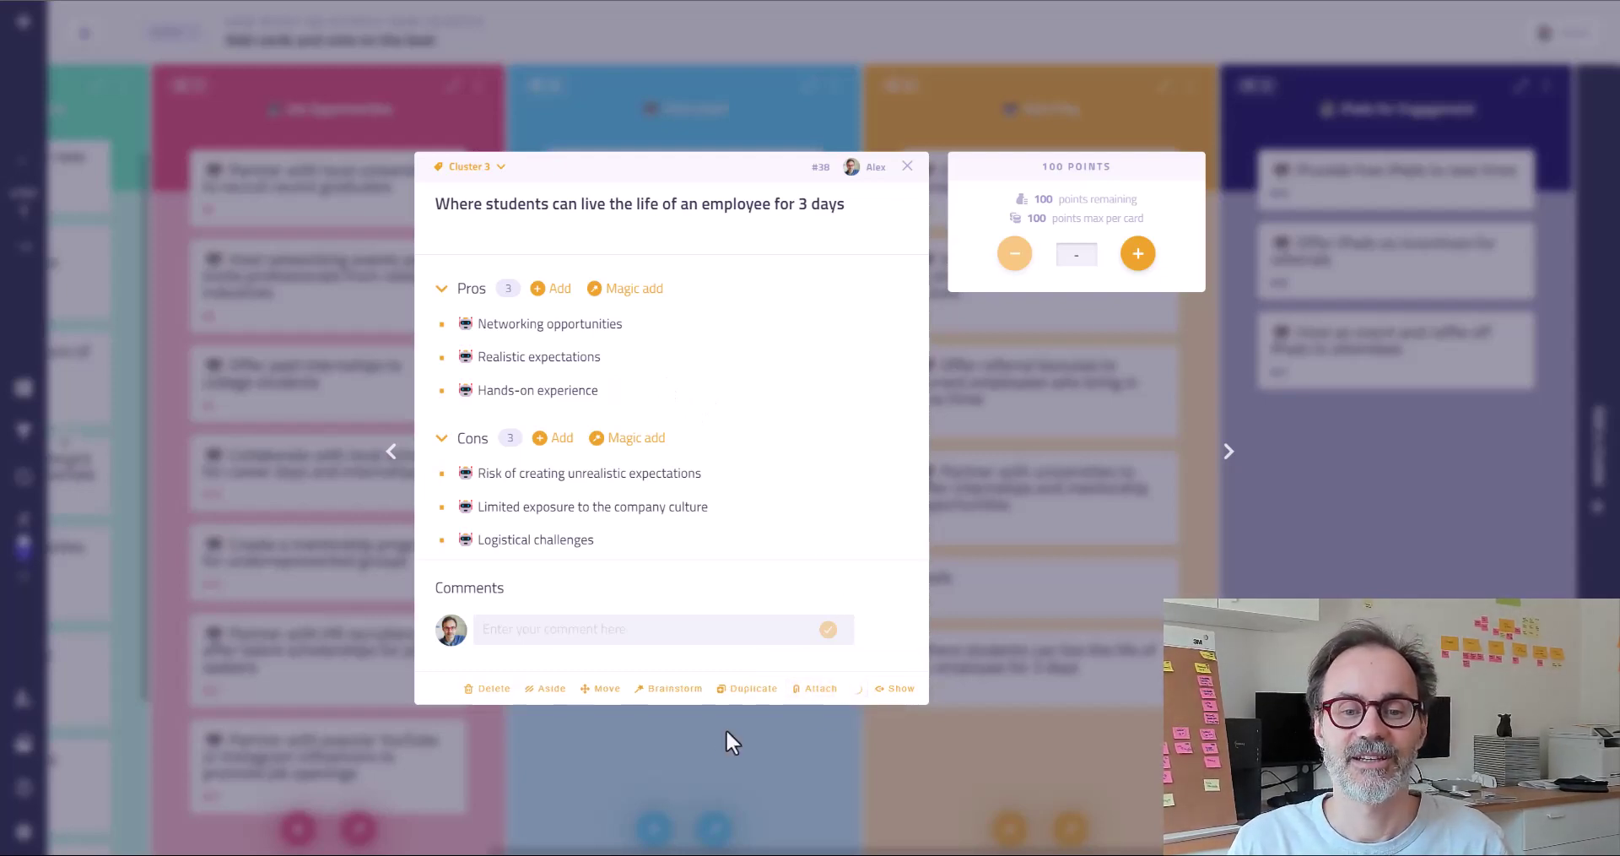